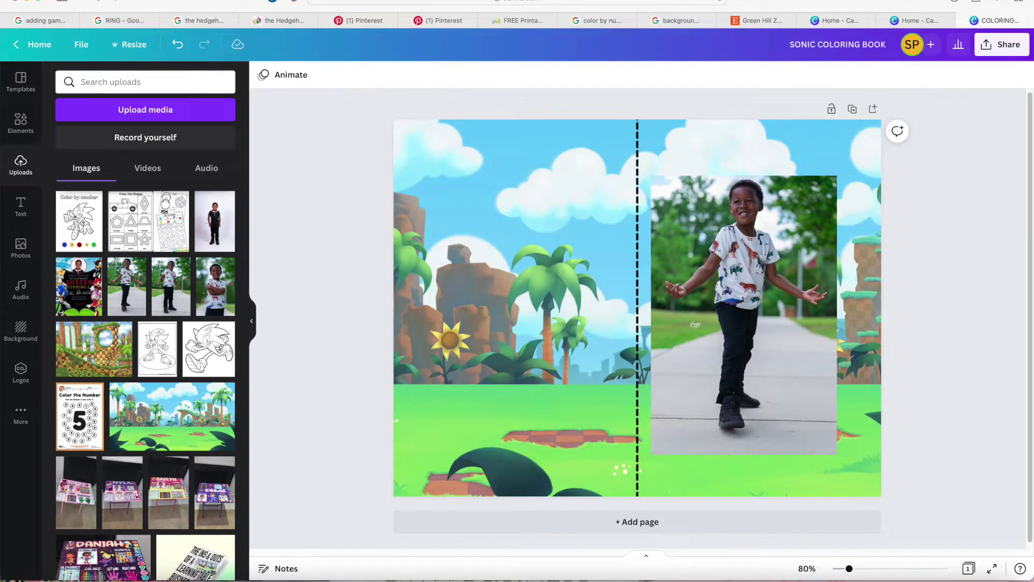
Step: Add a second photo of the boy in the animal-print shirt to the page and remove its background
click(174, 301)
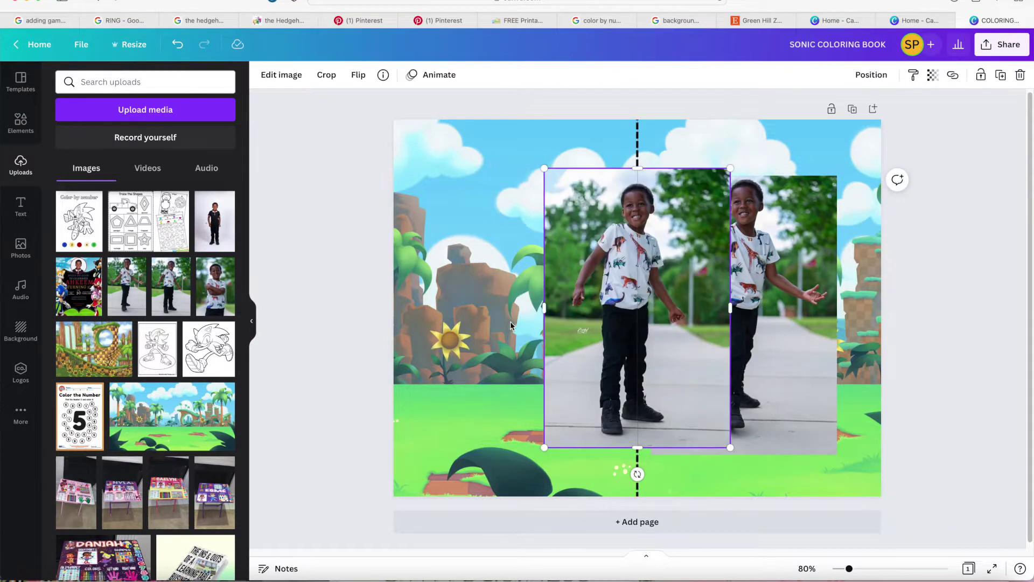
drag(678, 315, 584, 316)
click(276, 78)
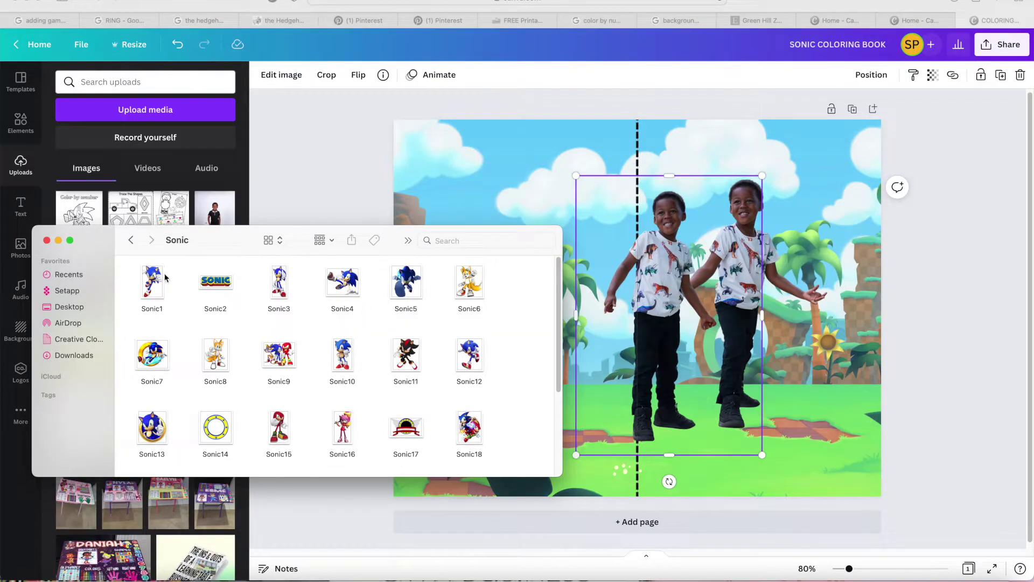
Step: Upload the character images from the Sonic folder and place the winking Sonic with the gold ring, slightly reduced, in the page's lower-left corner
drag(298, 285, 194, 207)
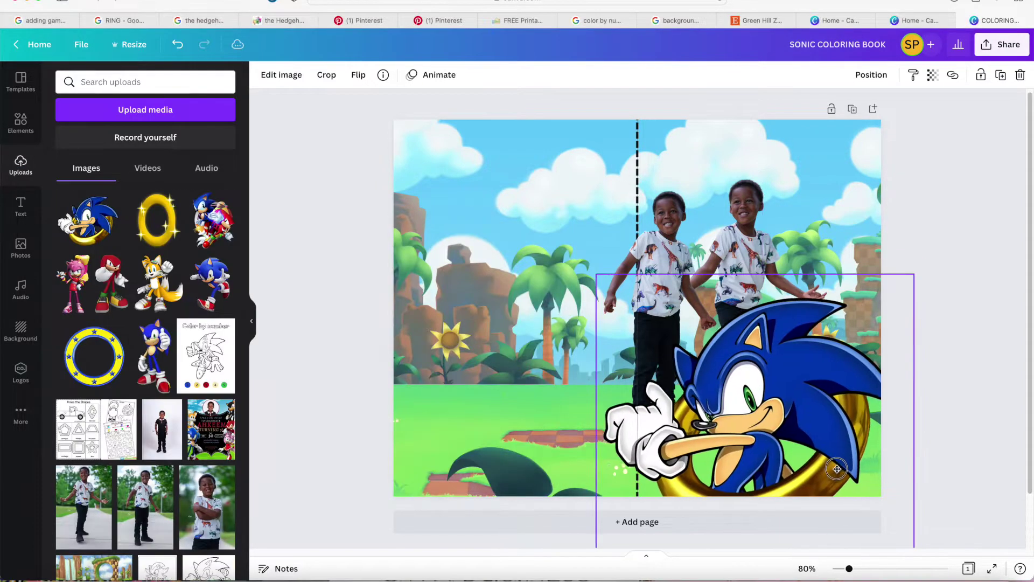
drag(835, 465, 859, 465)
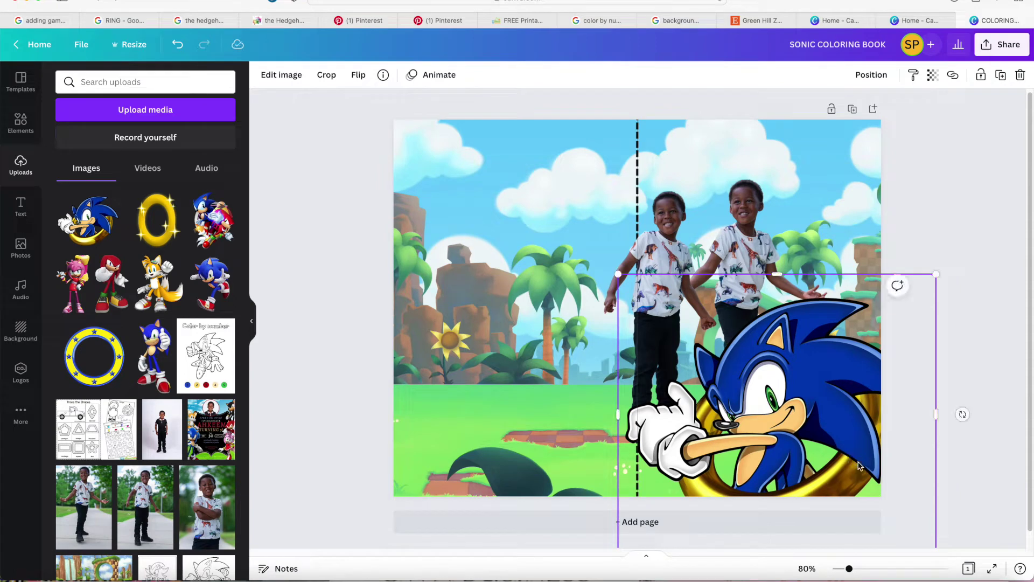
drag(798, 404, 541, 394)
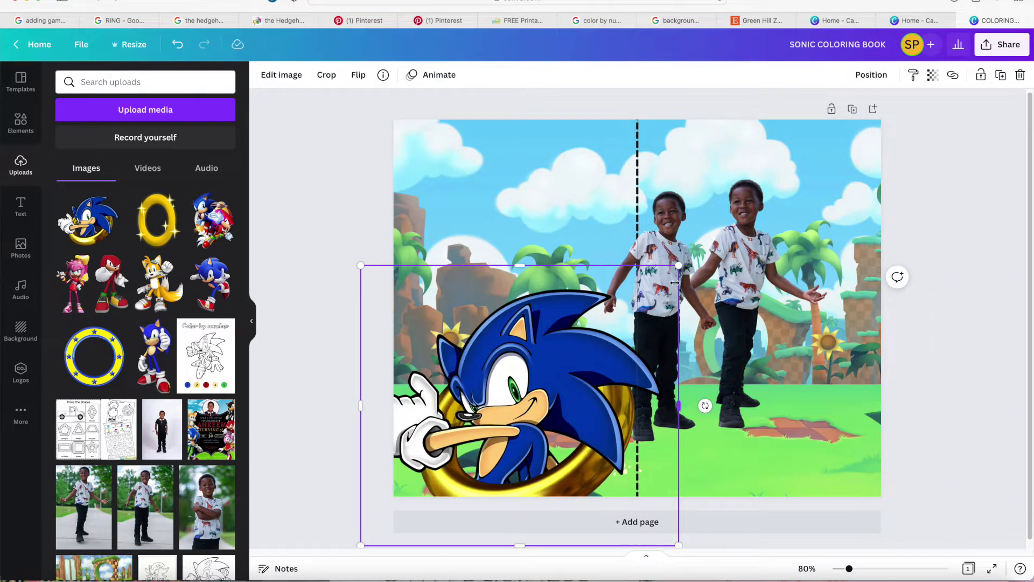
drag(677, 270, 636, 322)
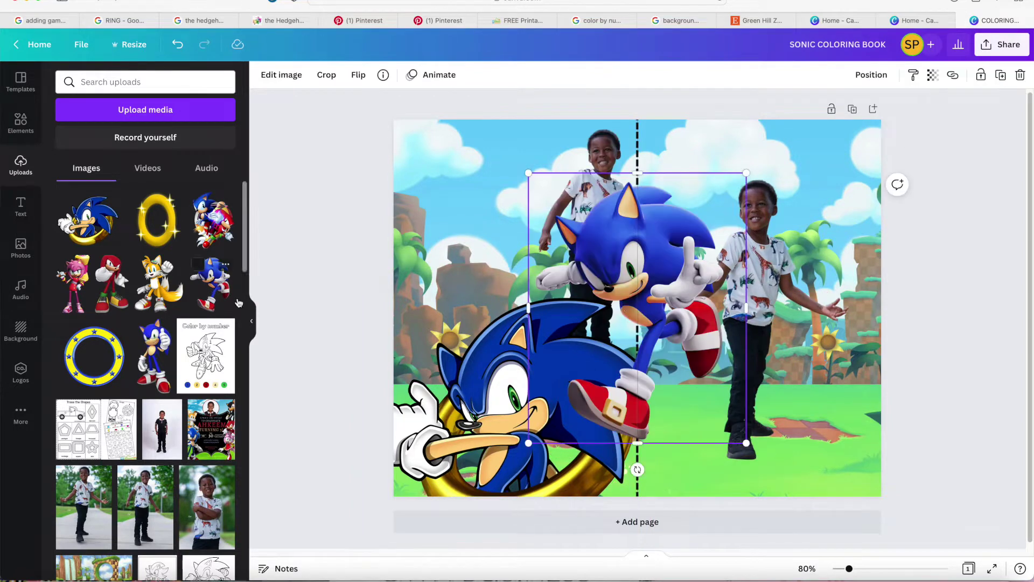
Step: Replace the running Sonic with the thumbs-up Sonic, scaled down and placed in the page's lower-right corner
key(Delete)
click(154, 355)
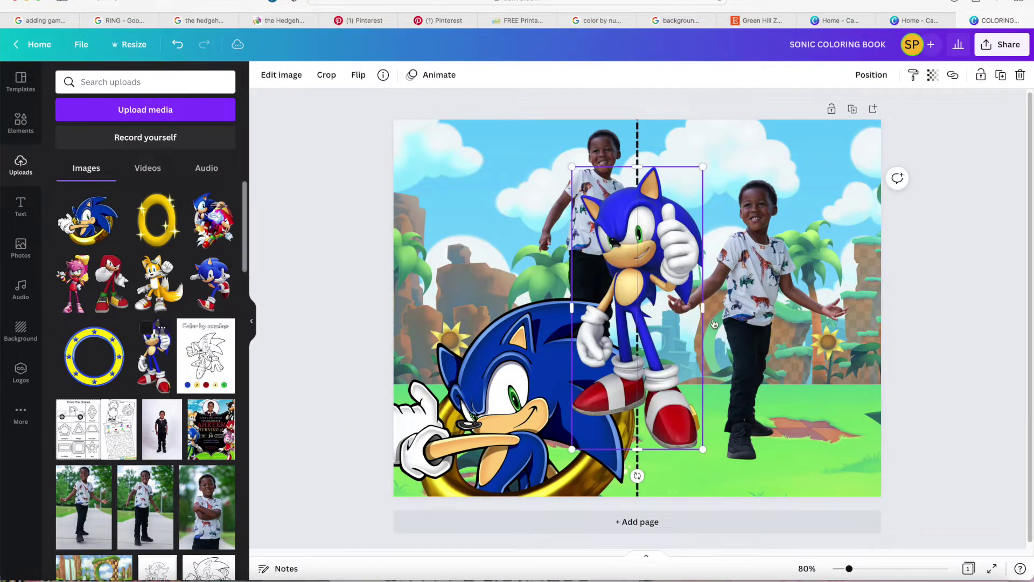
drag(641, 278, 825, 370)
drag(731, 219, 710, 249)
Step: Enlarge the photo of the boy on the right half and trim its left edge at the dashed centre line
drag(834, 208, 874, 116)
drag(723, 219, 700, 225)
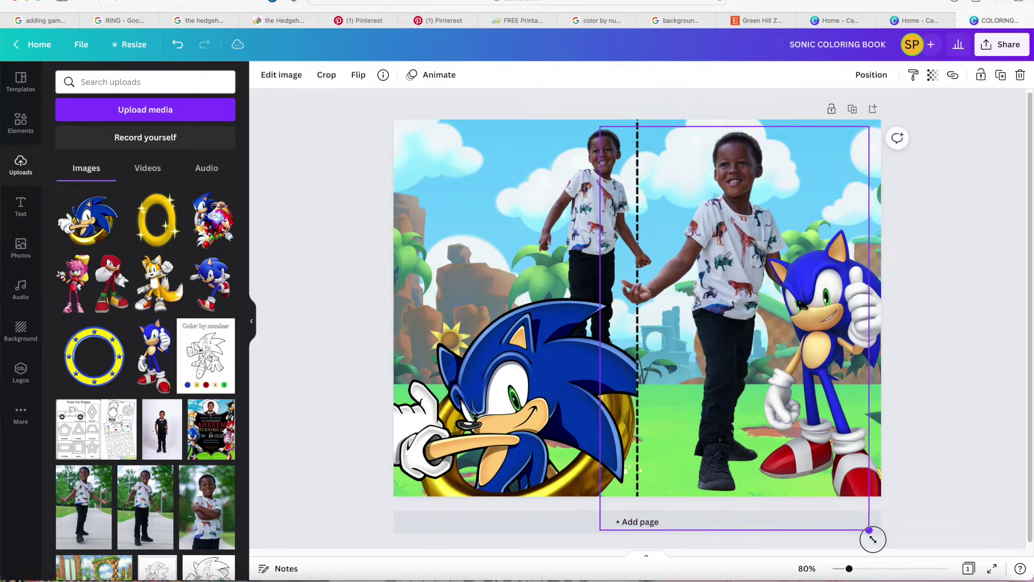
drag(614, 345, 637, 337)
key(super+z)
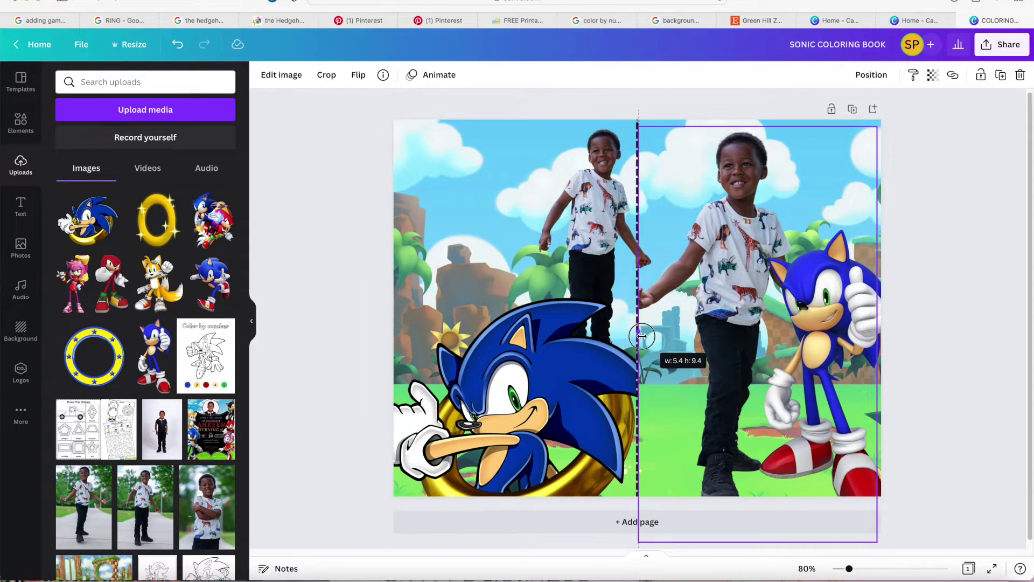
click(909, 295)
Step: Layer a white circle behind the yellow star ring on the right half and tilt the thumbs-up Sonic
click(826, 328)
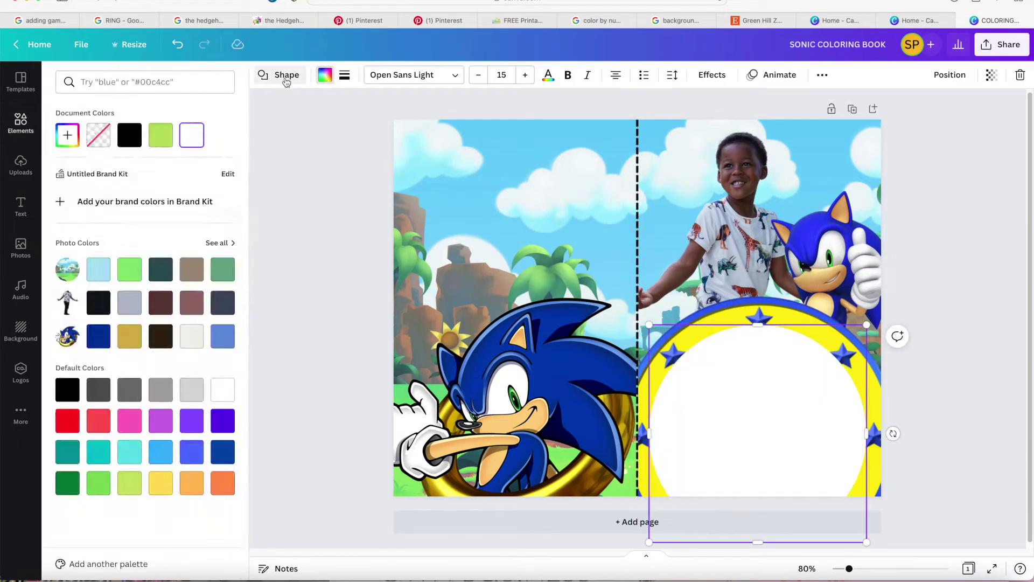
click(272, 74)
click(950, 75)
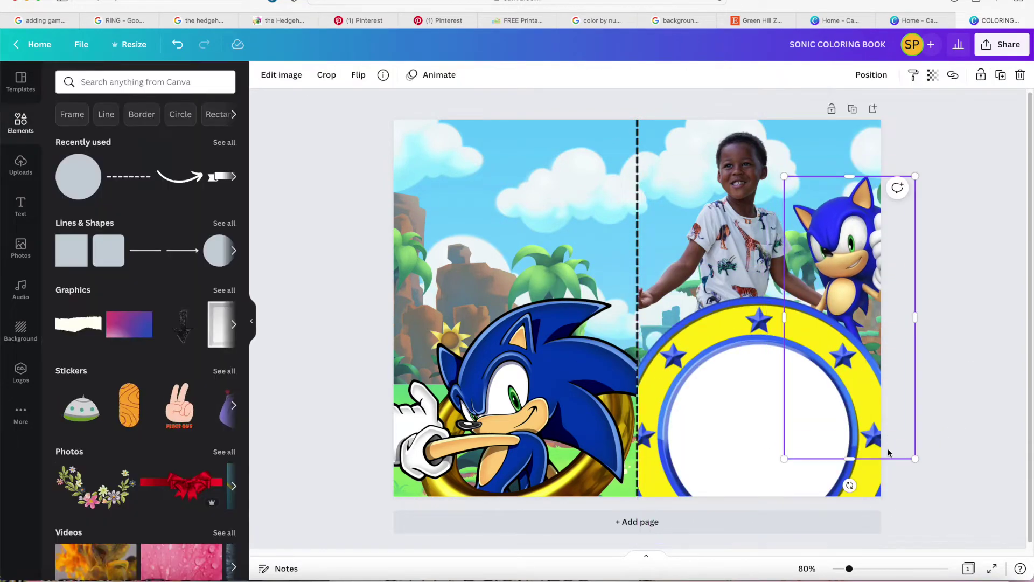
drag(849, 485, 878, 483)
Step: Add the photo of the boy in the black polo shirt to the page as a cutout without its background
click(20, 165)
click(162, 429)
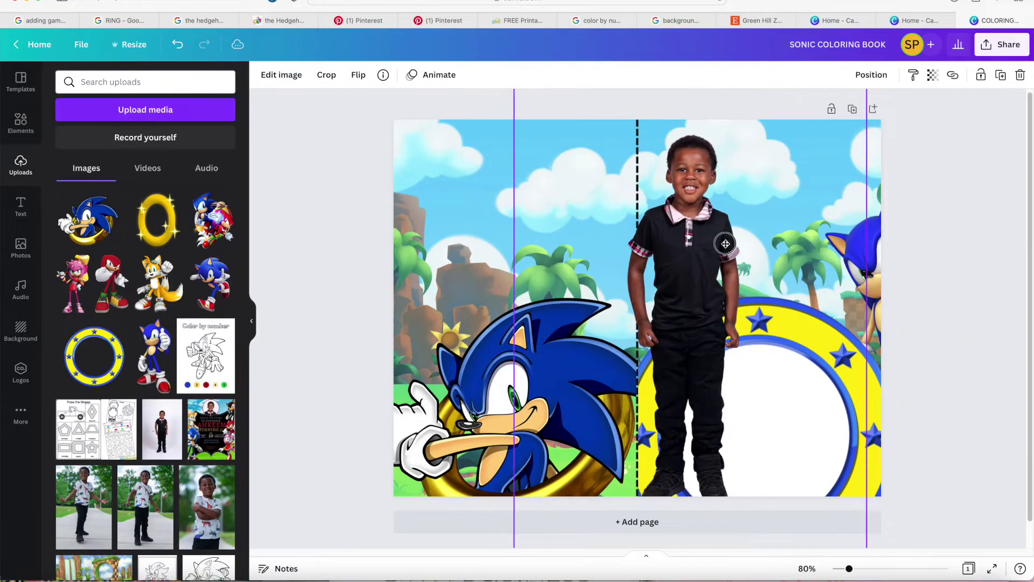
drag(636, 315, 617, 315)
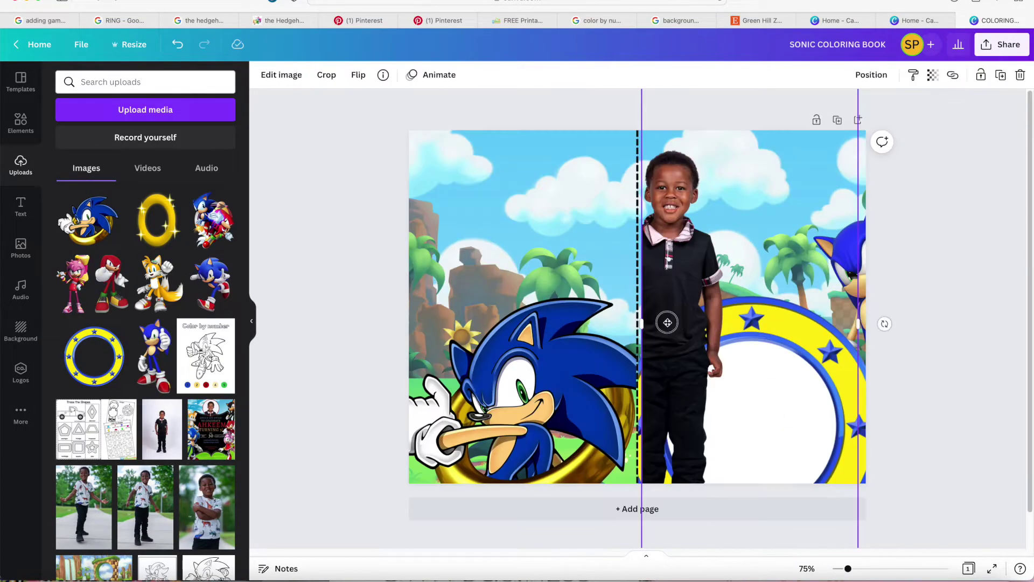
Step: Move the yellow star ring with its white circle to the upper part of the right half and scale it to fit
click(850, 278)
drag(850, 278, 792, 249)
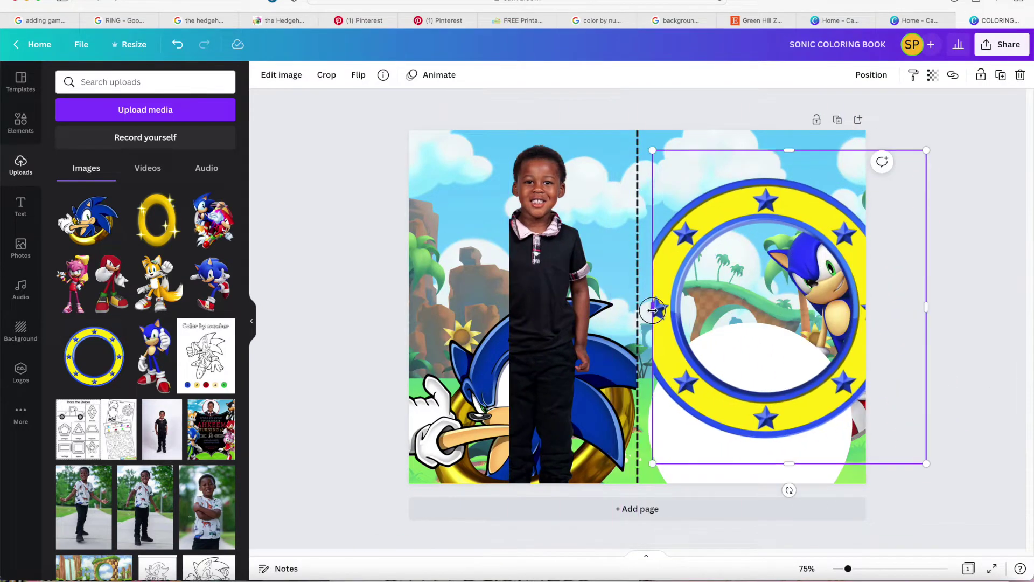
drag(879, 159, 733, 407)
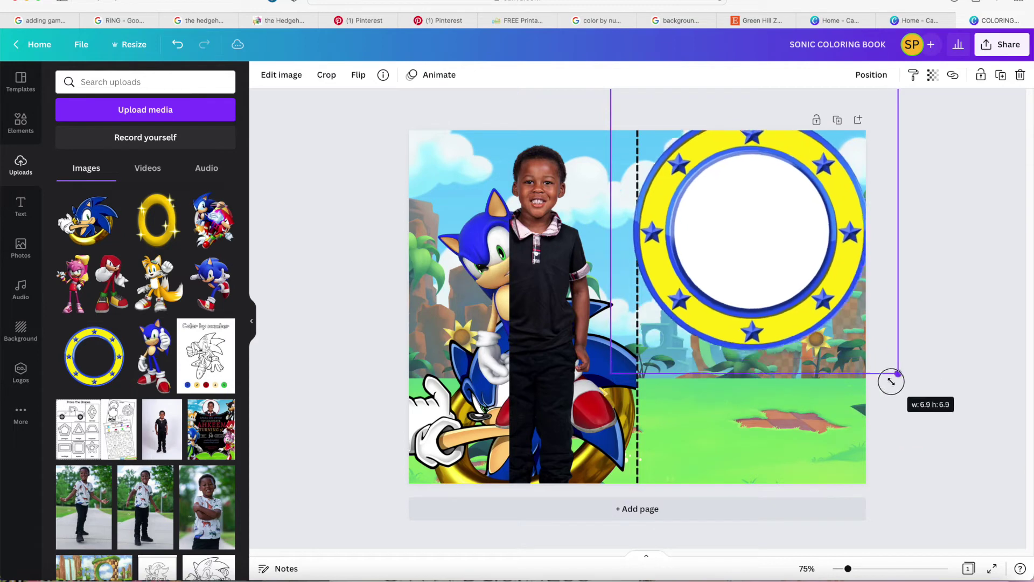
drag(765, 226, 768, 258)
drag(905, 397, 889, 380)
drag(746, 238, 750, 240)
Step: Place the boy in the black polo beside the dashed line and bring the thumbs-up Sonic forward, adjusting its position and tilt
drag(536, 291, 666, 386)
drag(773, 395, 774, 390)
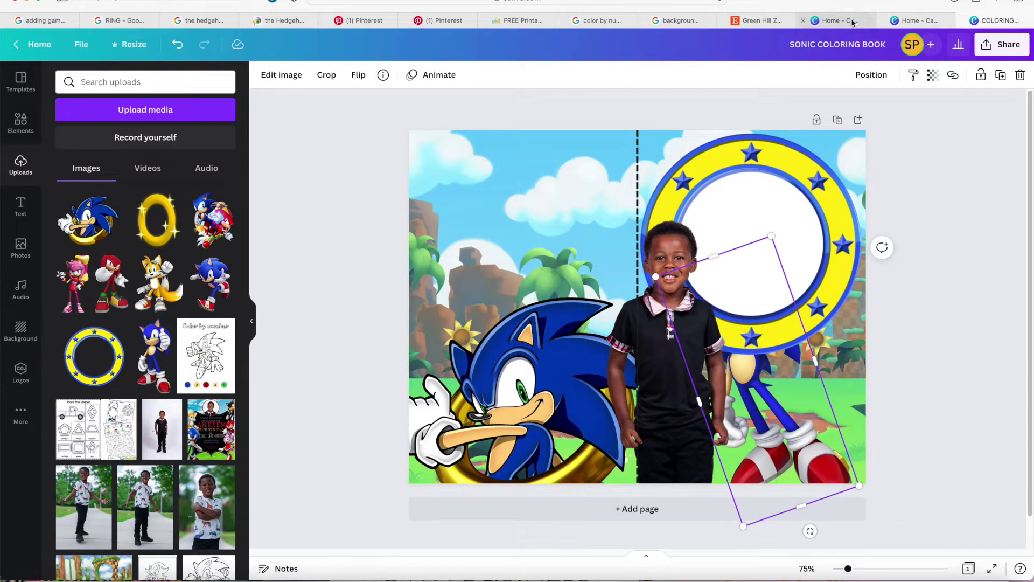
click(871, 75)
click(724, 132)
drag(754, 389, 797, 389)
drag(852, 531, 793, 539)
Step: Move the thumbs-up Sonic aside and try the running Sonic on the right half of the page
drag(794, 389, 439, 319)
click(212, 283)
drag(670, 277, 823, 348)
key(BackSpace)
Step: Try the Tails image in the page's lower-right area, adjusting its size and position
click(159, 283)
drag(628, 319, 784, 402)
drag(907, 258, 858, 319)
drag(806, 361, 769, 399)
drag(822, 458, 874, 251)
drag(726, 443, 714, 433)
drag(747, 346, 747, 317)
drag(738, 388, 738, 393)
Step: Move the thumbs-up Sonic back to the page's lower-right edge and bring it in front of the star ring
drag(482, 259, 842, 347)
click(870, 75)
click(729, 132)
drag(727, 392, 852, 235)
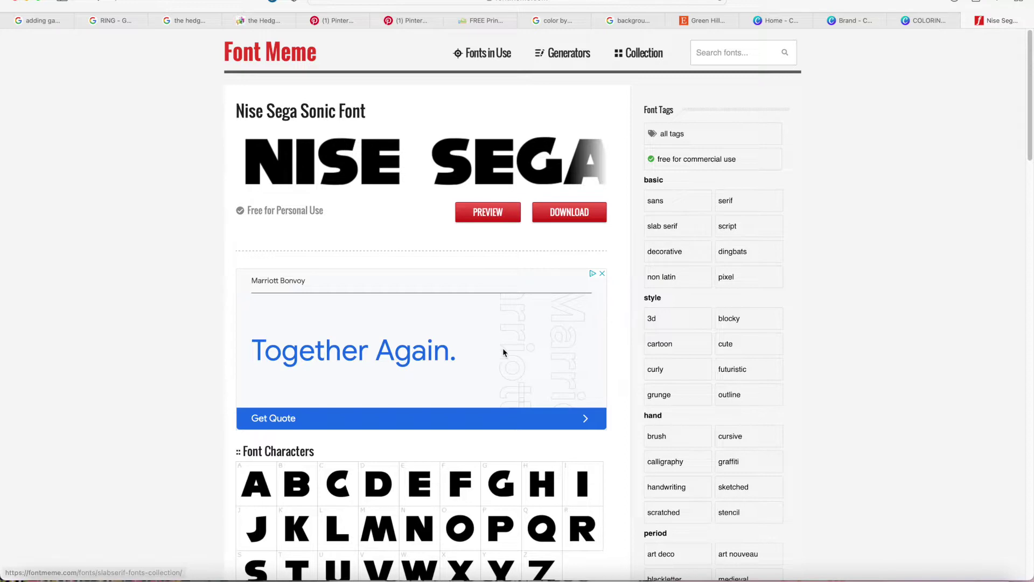
Step: Download the Nise Sega Sonic font from Font Meme and upload NiseSegaSonic.TTF to the Canva brand kit's fonts
scroll(1021, 64, down, 1)
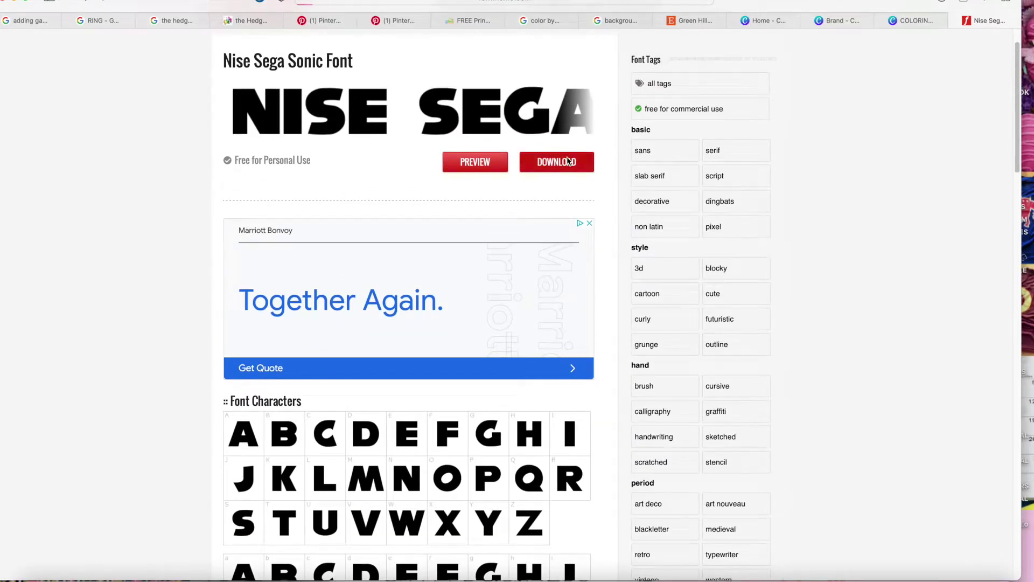
click(942, 2)
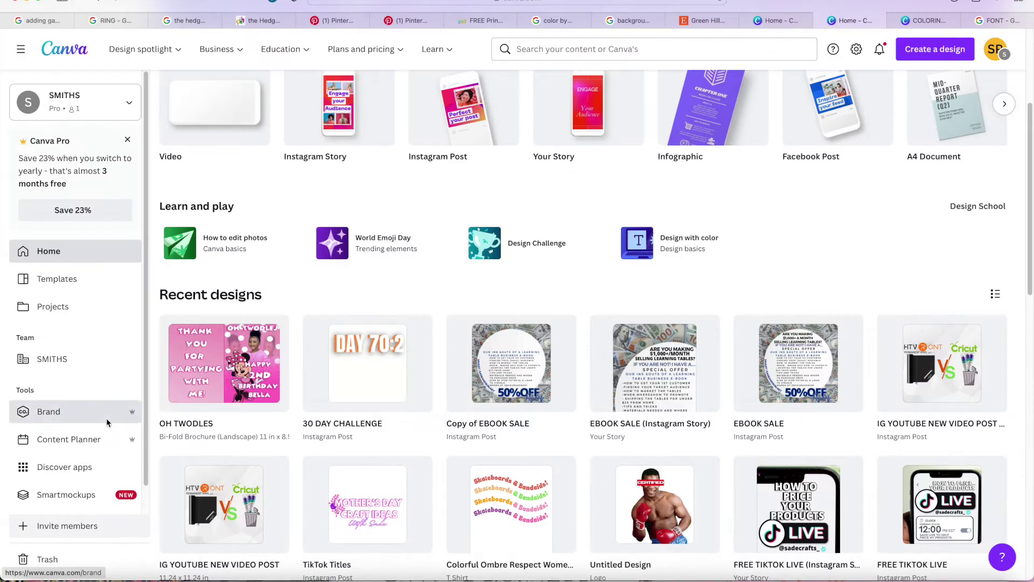
click(106, 418)
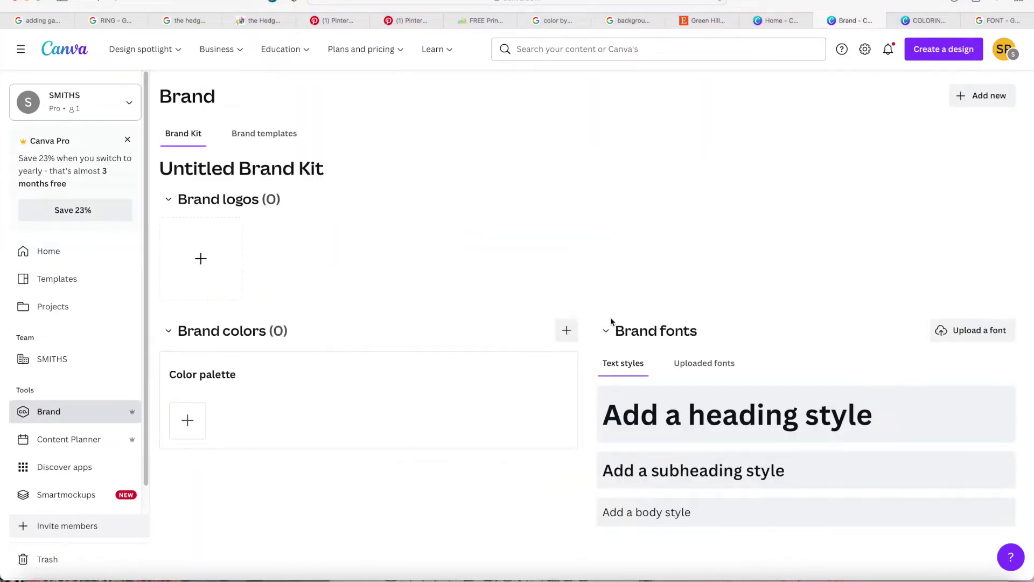
click(965, 331)
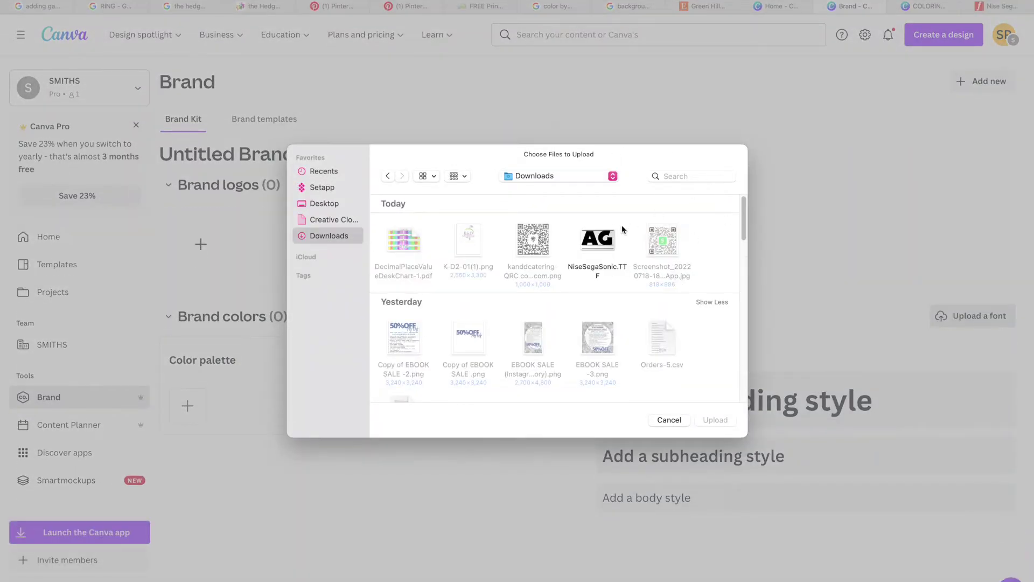
double_click(611, 237)
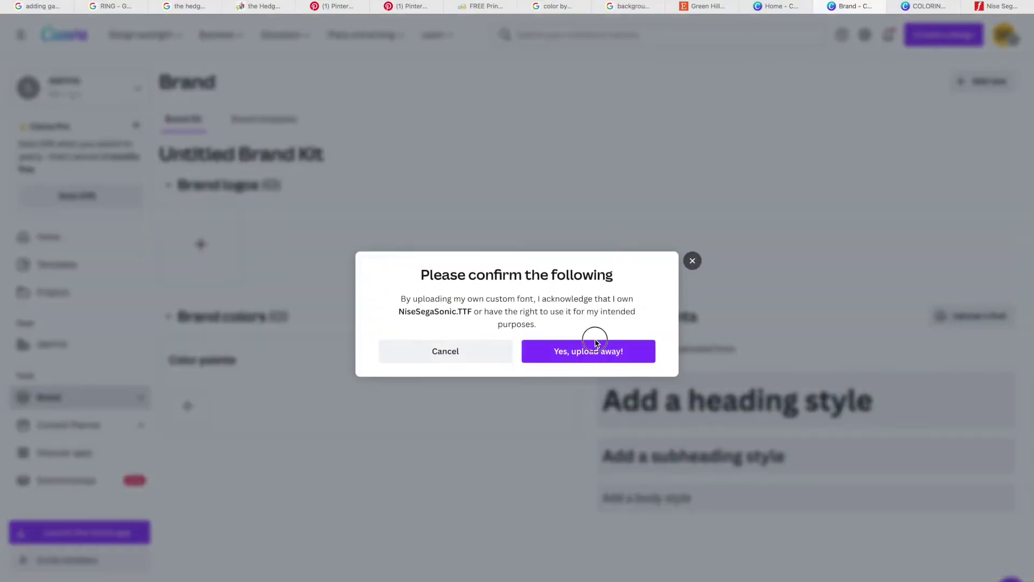
click(596, 345)
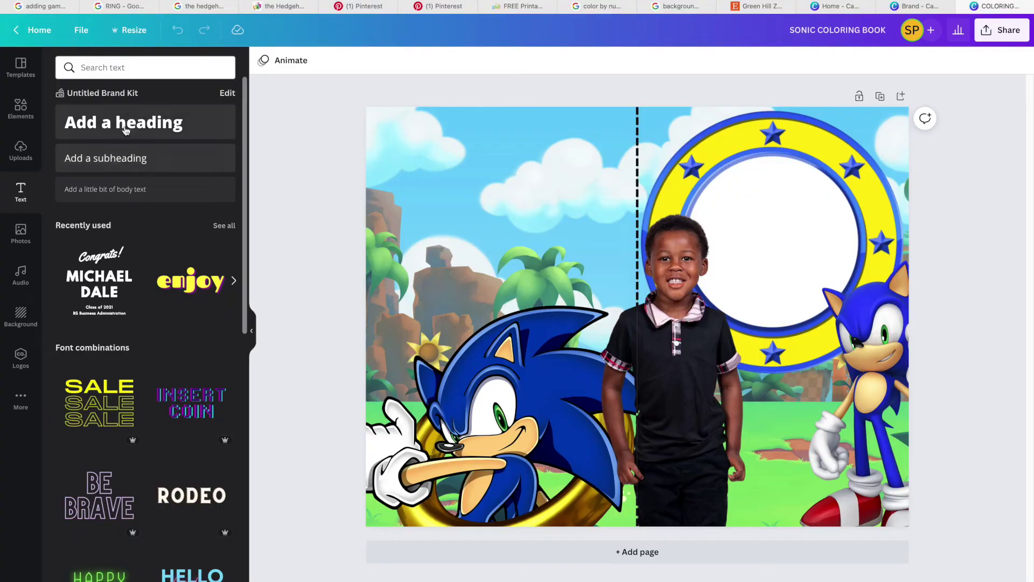
Step: Add a heading that reads HAPPY in the uploaded NiseSegaSonic font
click(124, 128)
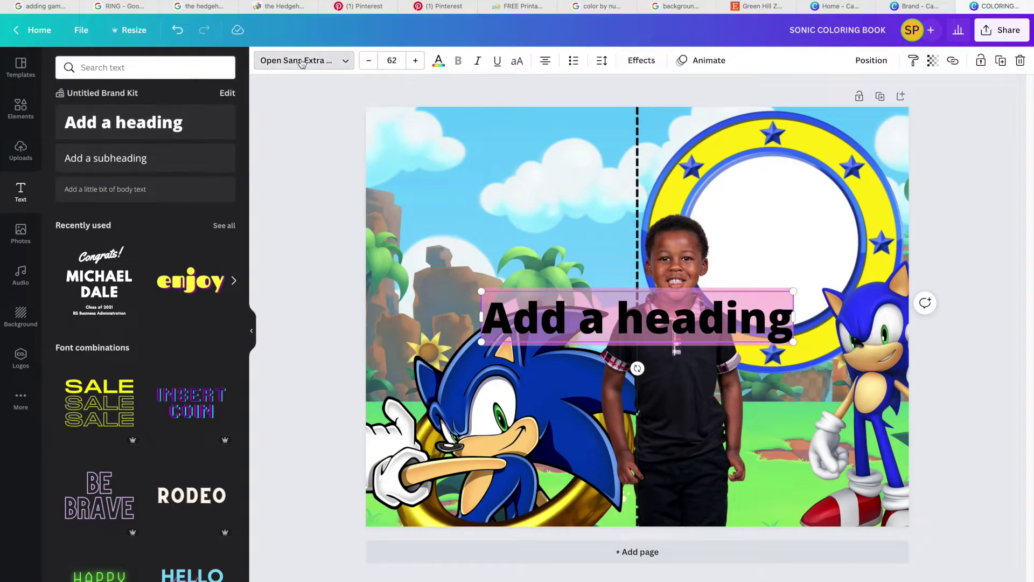
click(302, 60)
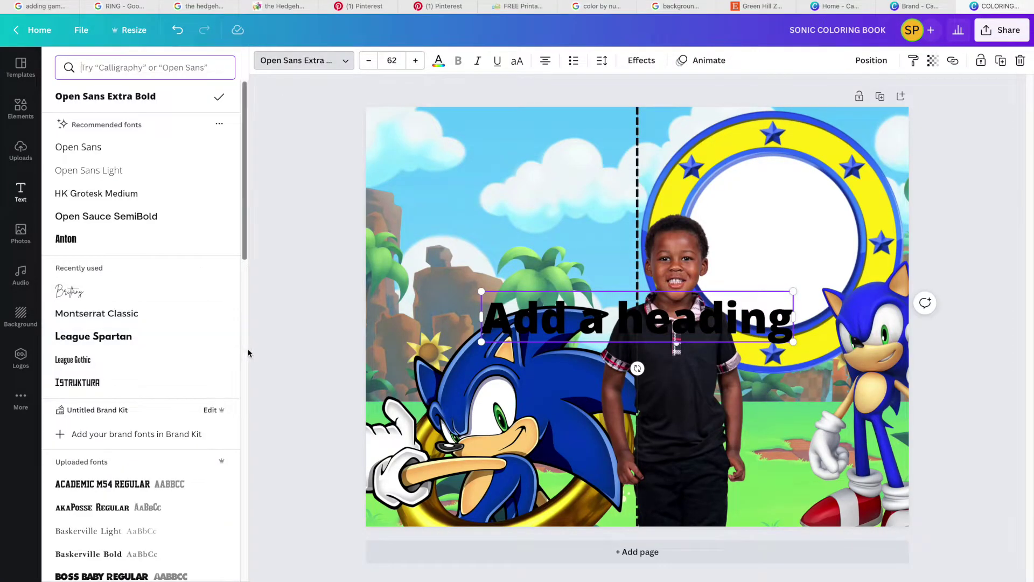
scroll(246, 350, down, 10)
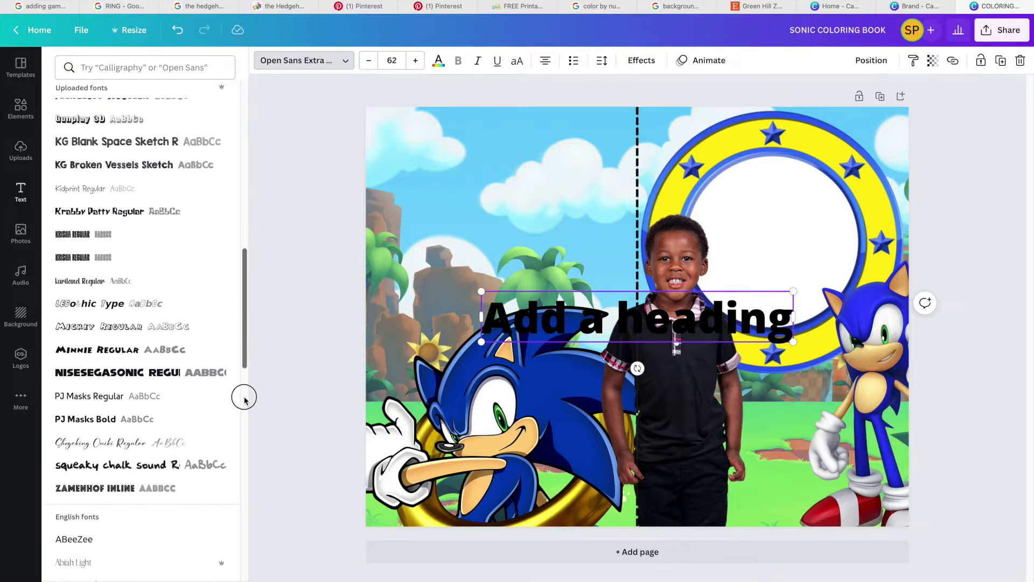
click(194, 365)
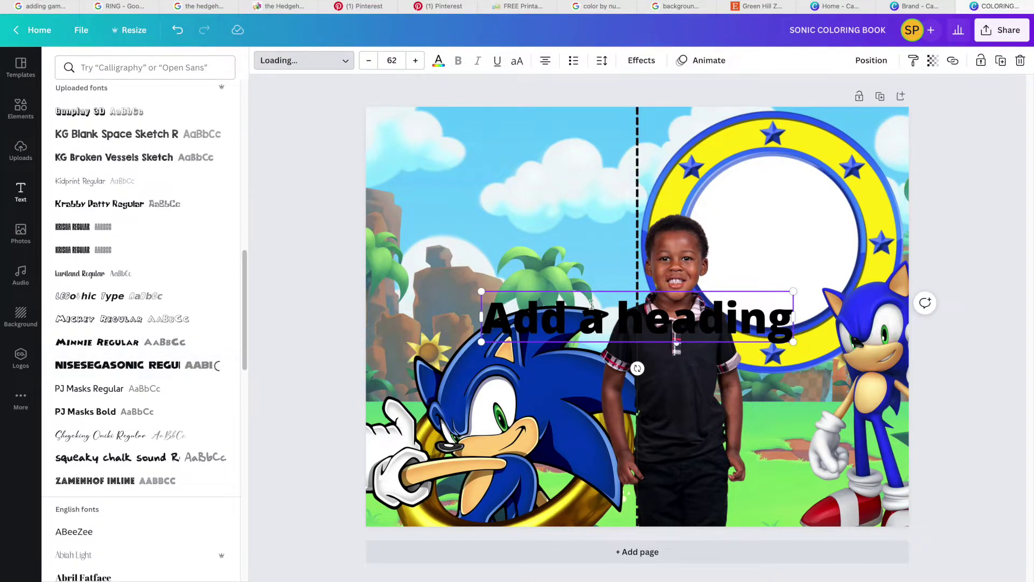
triple_click(666, 329)
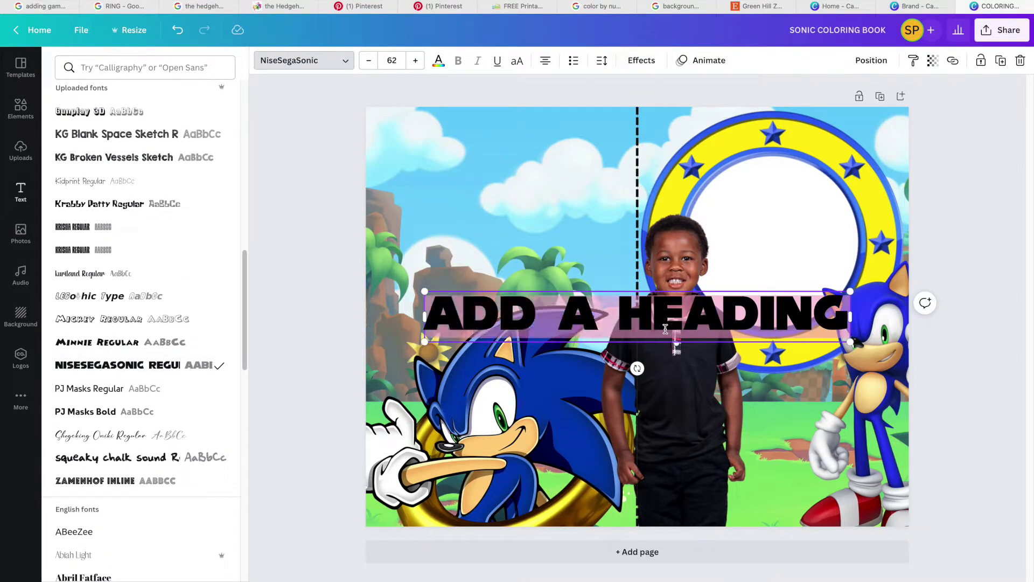
text(HAPPY)
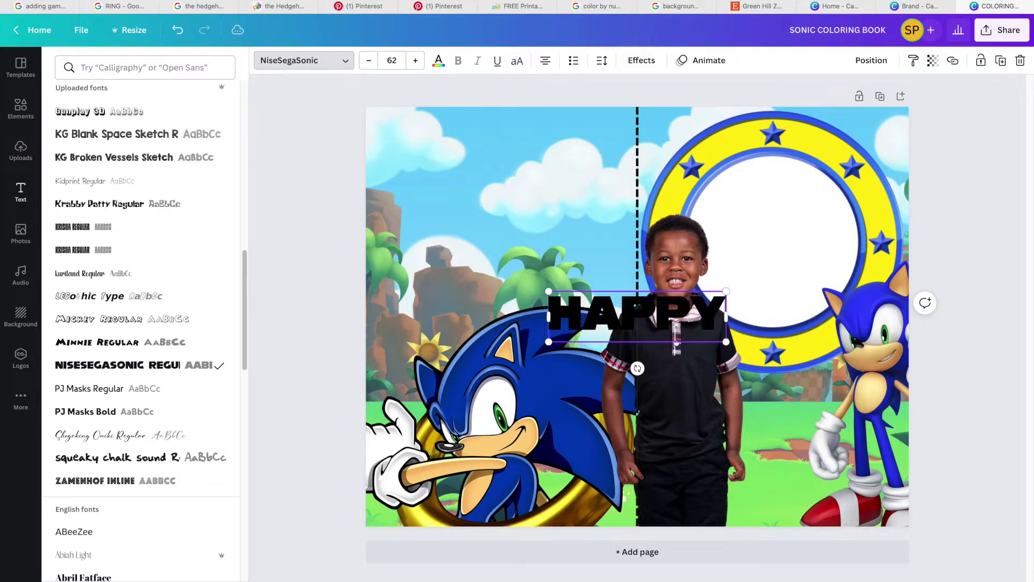
click(976, 420)
Step: Place the HAPPY heading across the upper part of the star ring and enlarge it to font size 73
drag(673, 310, 803, 182)
drag(860, 217, 898, 226)
drag(818, 186, 802, 181)
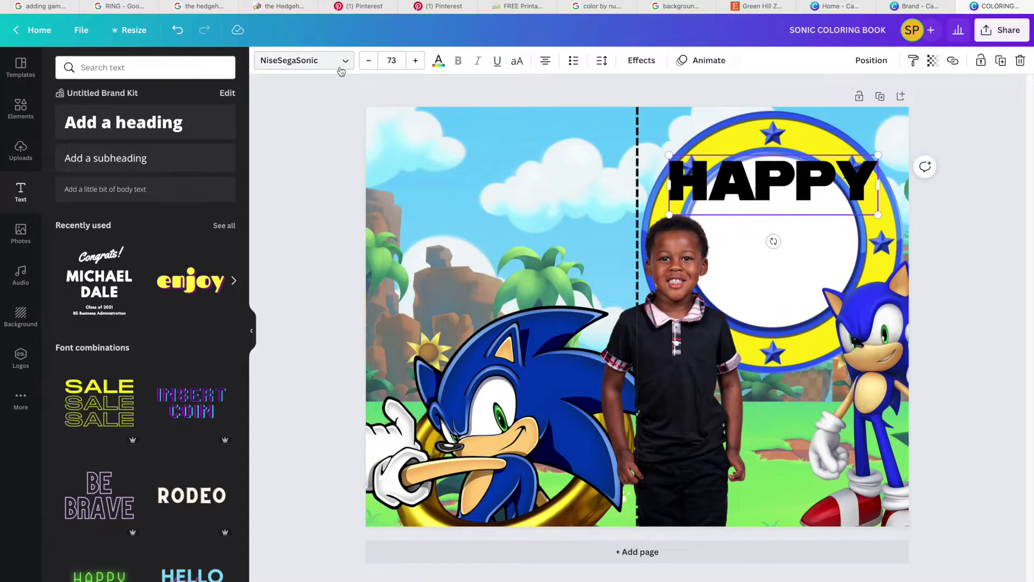
Step: Colour the HAPPY heading bright blue from the star ring's photo colors and apply the Lift effect at intensity 45
click(438, 61)
click(106, 292)
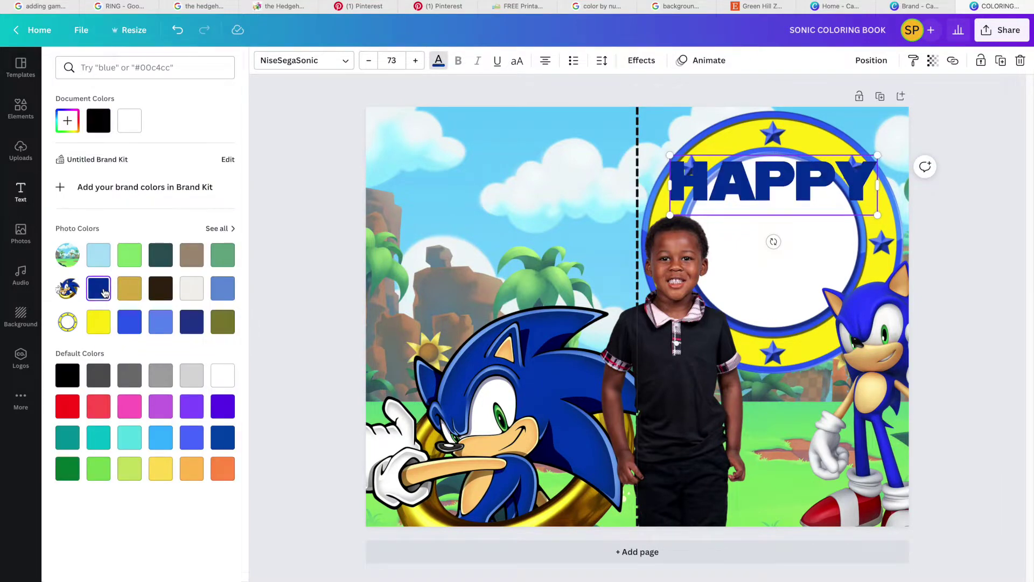
click(130, 324)
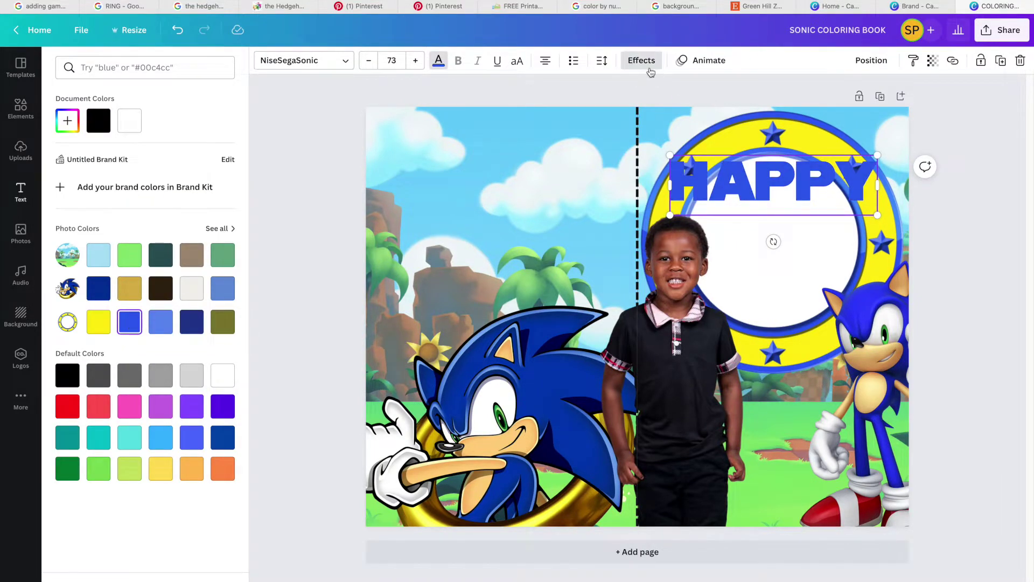
click(642, 60)
click(197, 142)
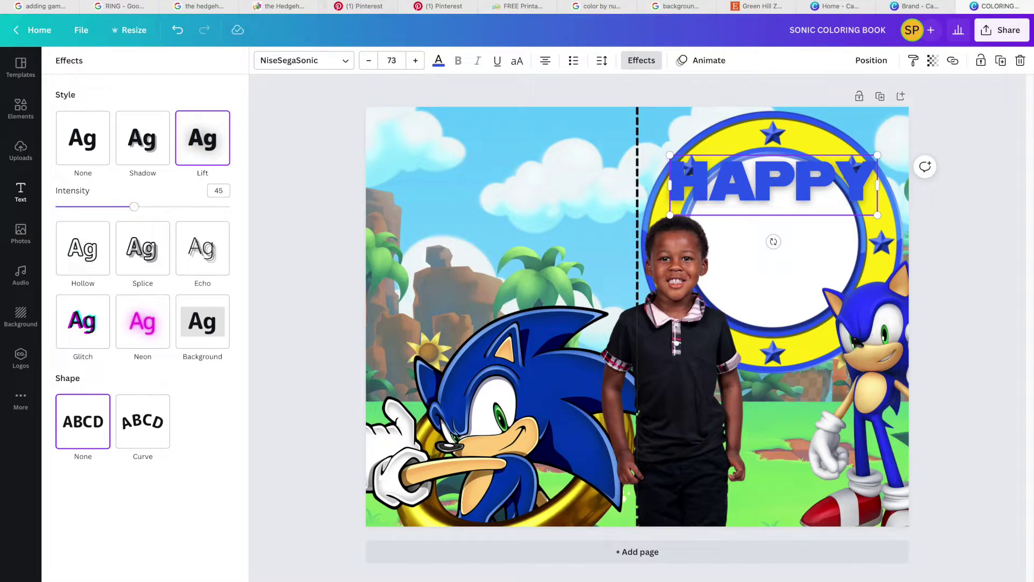
mouse_move(869, 3)
click(859, 21)
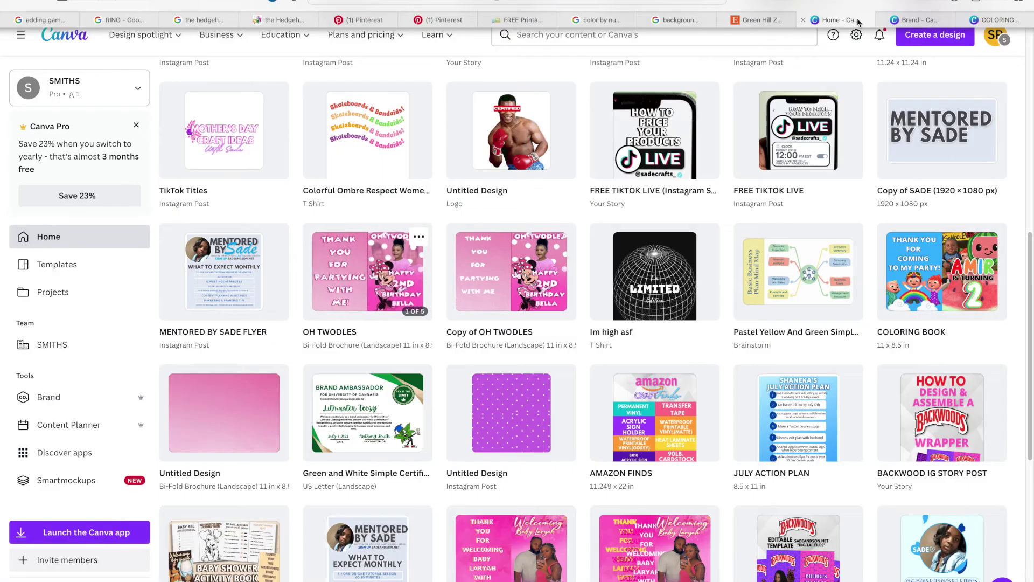
click(1000, 20)
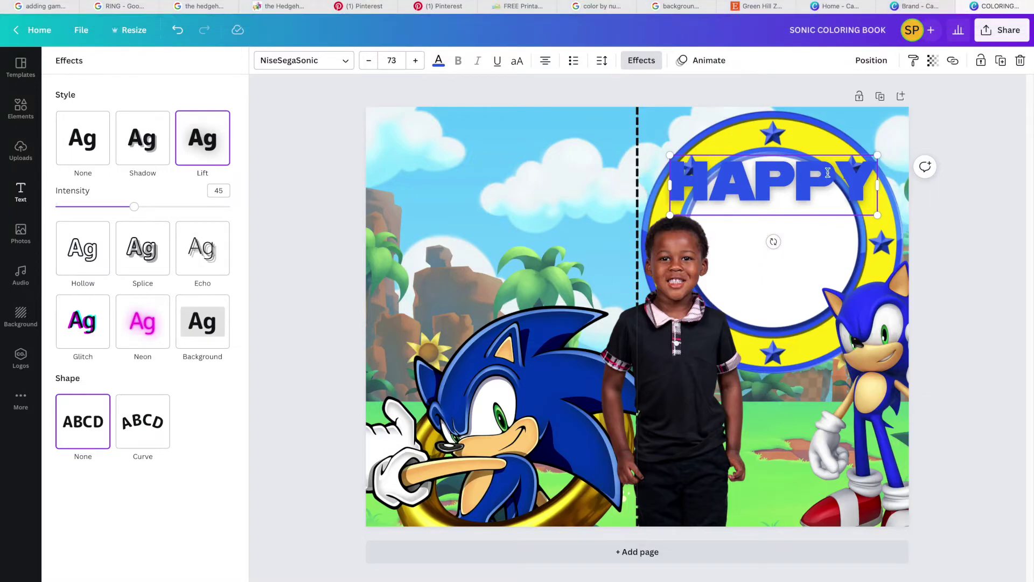
Step: Extend the HAPPY heading with further lines reading 5TH, BIRTHDAY and the child's first name
click(871, 186)
key(Return)
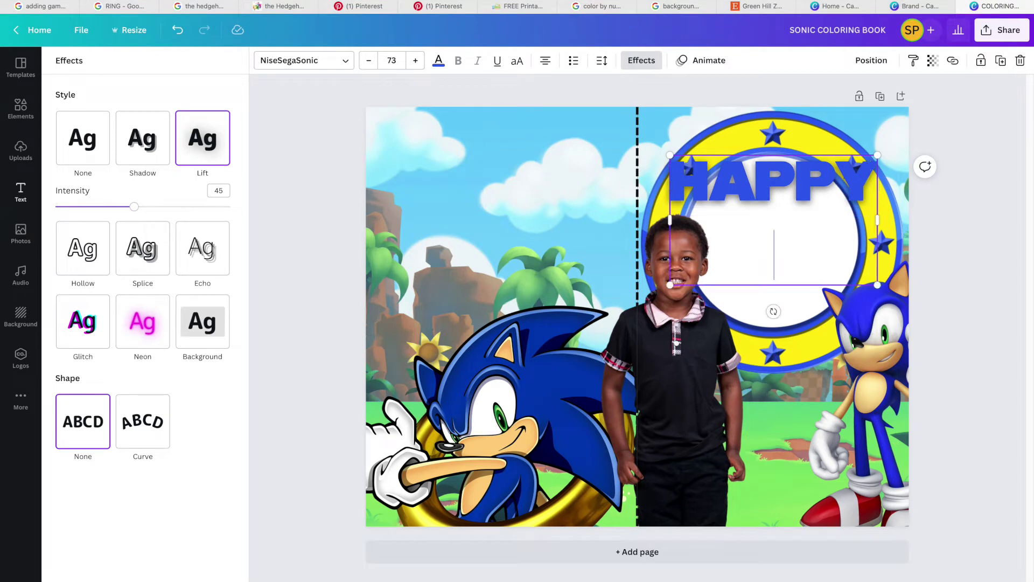
text(5TH )
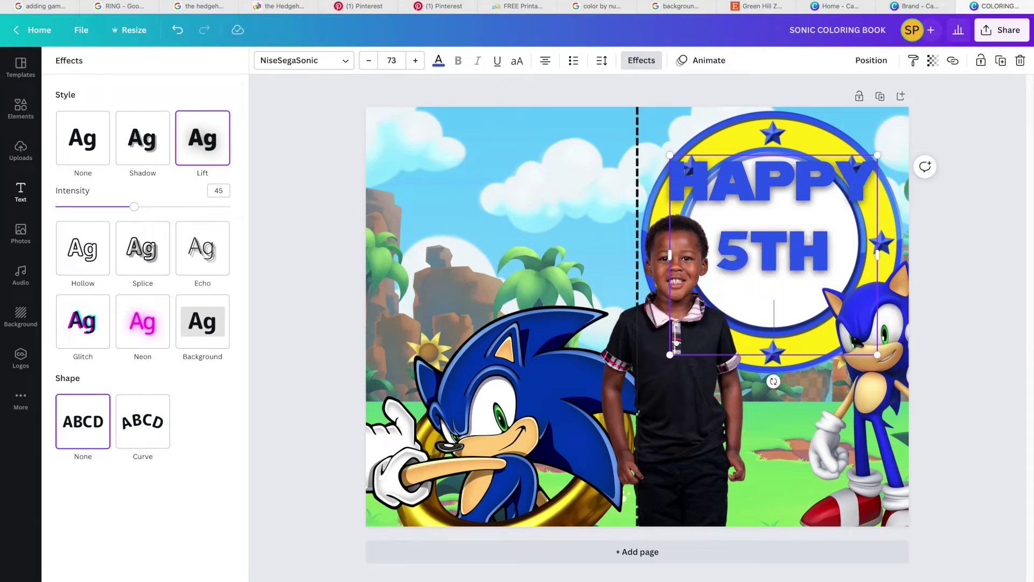
text(BIRTHD)
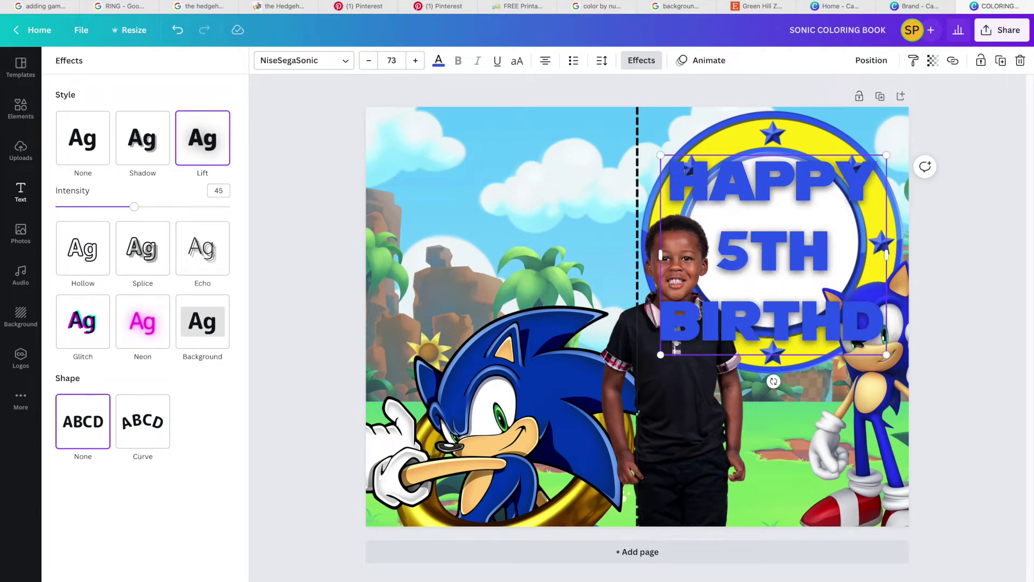
text(AY)
key(Return)
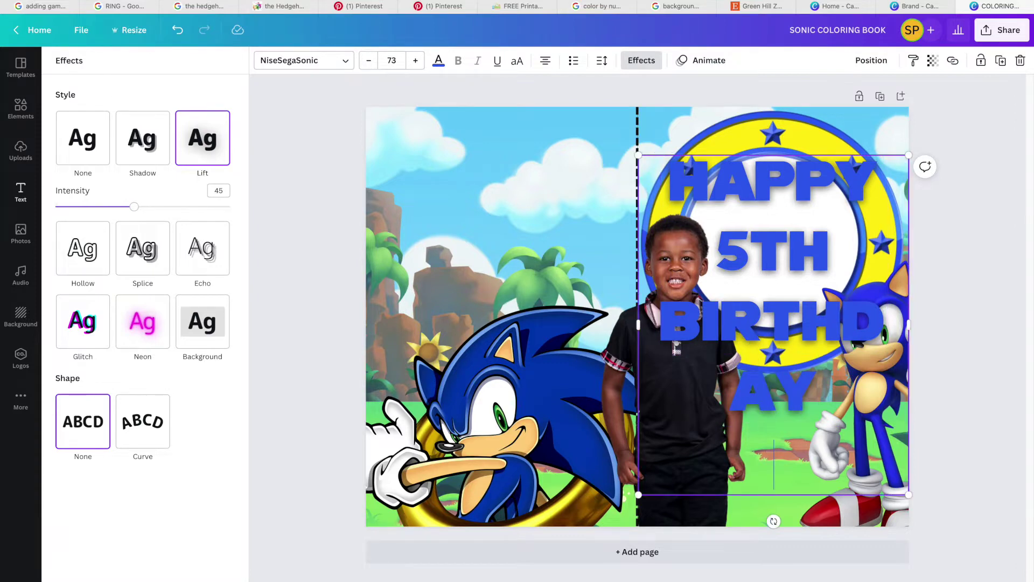
text(AHKEEN)
key(BackSpace)
text(M)
Step: Try reducing the heading's line spacing to 0.69, then undo the change
click(603, 60)
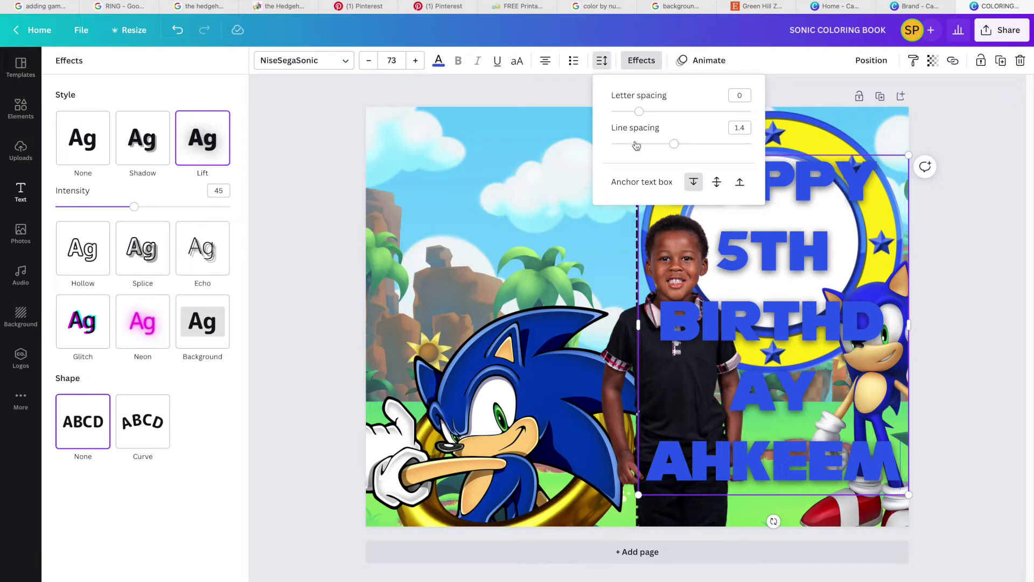
drag(672, 144, 626, 144)
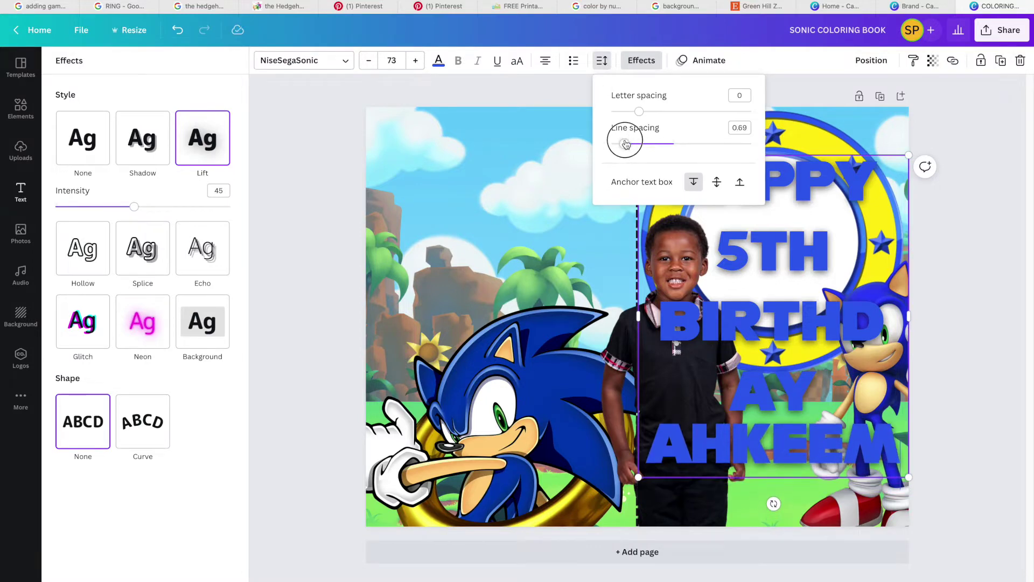
click(634, 301)
key(super+space)
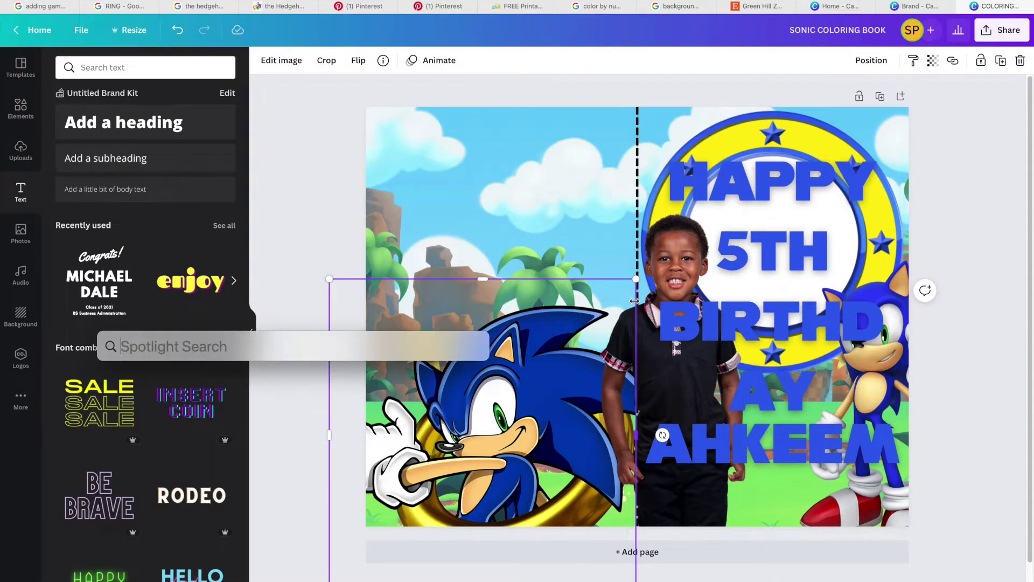
key(Escape)
key(super+z)
key(super+z)
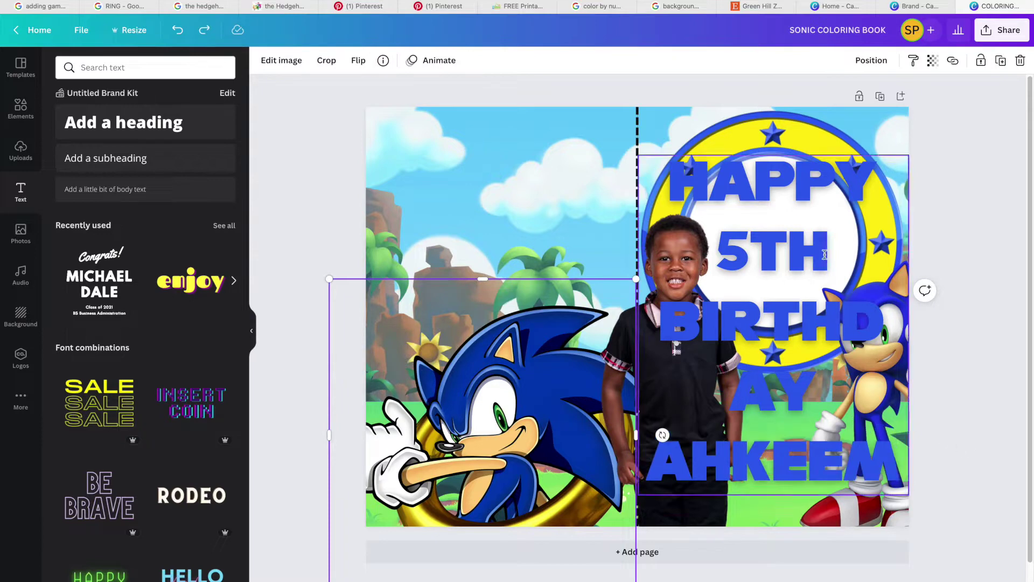
Step: Tighten the heading's line spacing and enlarge its 5TH line to font size 86
click(597, 62)
drag(667, 150, 646, 149)
double_click(797, 250)
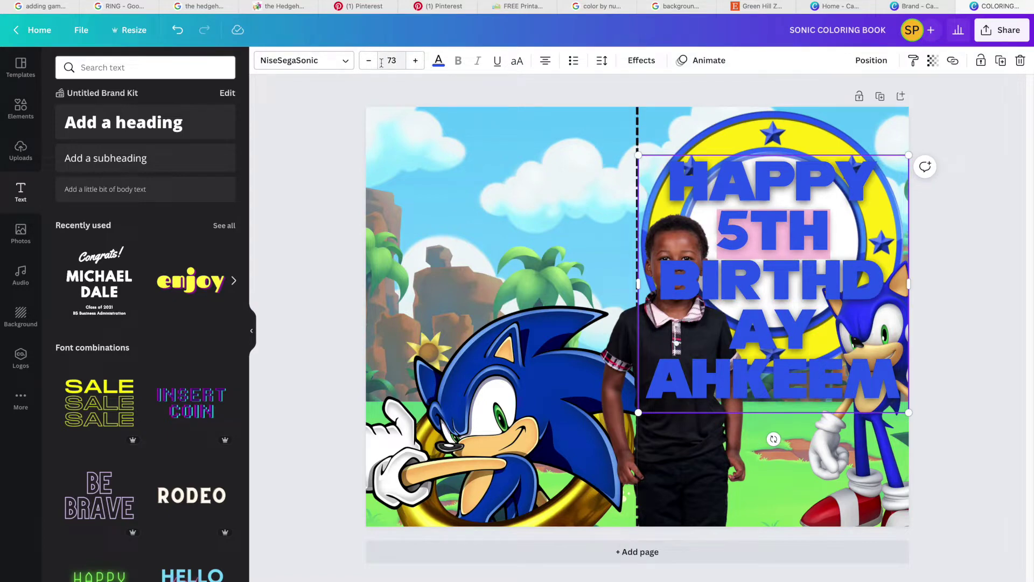
click(416, 60)
click(416, 61)
click(416, 61)
click(416, 61)
click(416, 61)
click(416, 61)
click(416, 61)
Step: Set the digit 5 in the heading to font size 130 and delete the TH after it
click(714, 240)
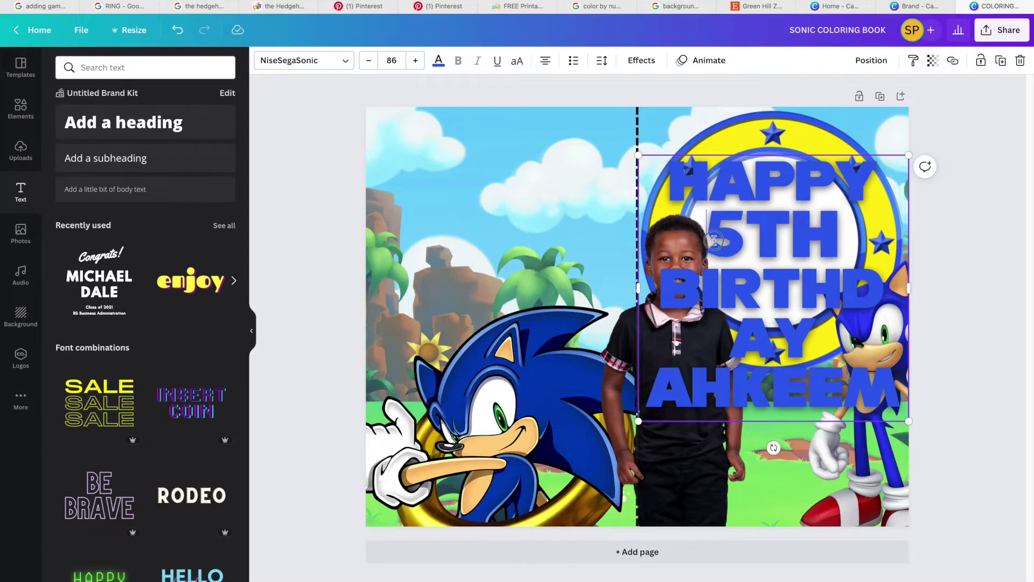
click(394, 61)
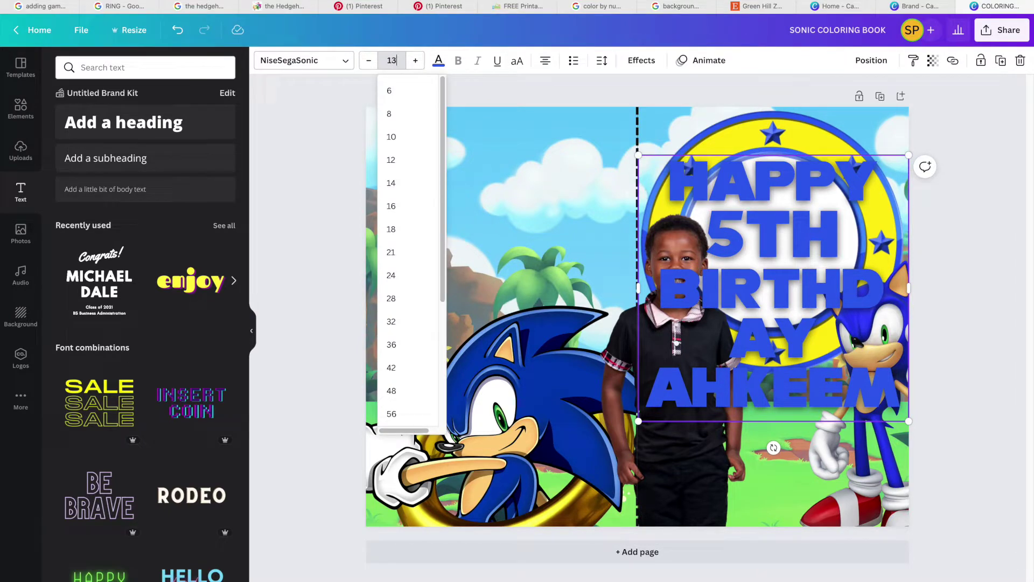
text(130)
key(Return)
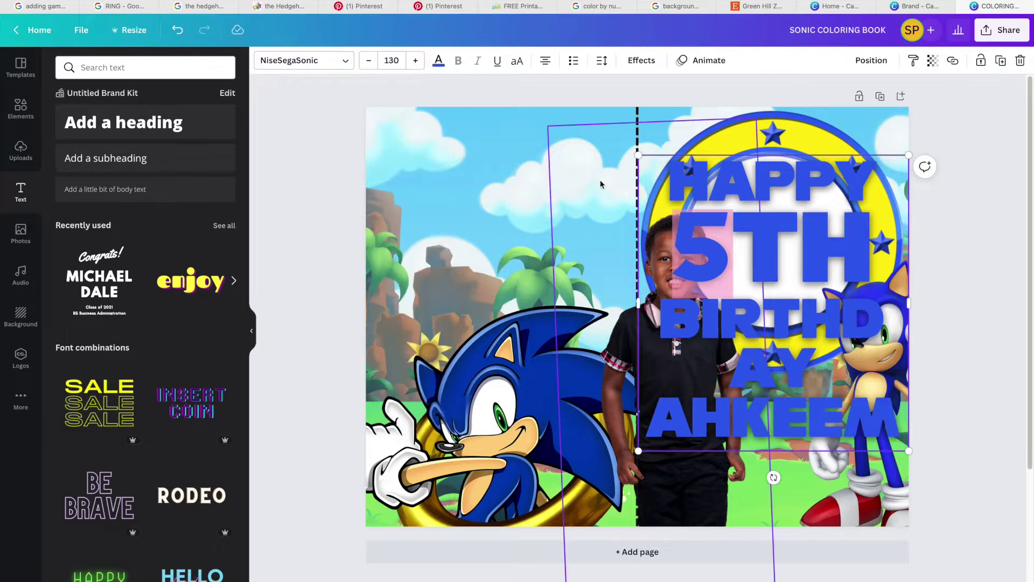
drag(762, 244, 909, 237)
key(BackSpace)
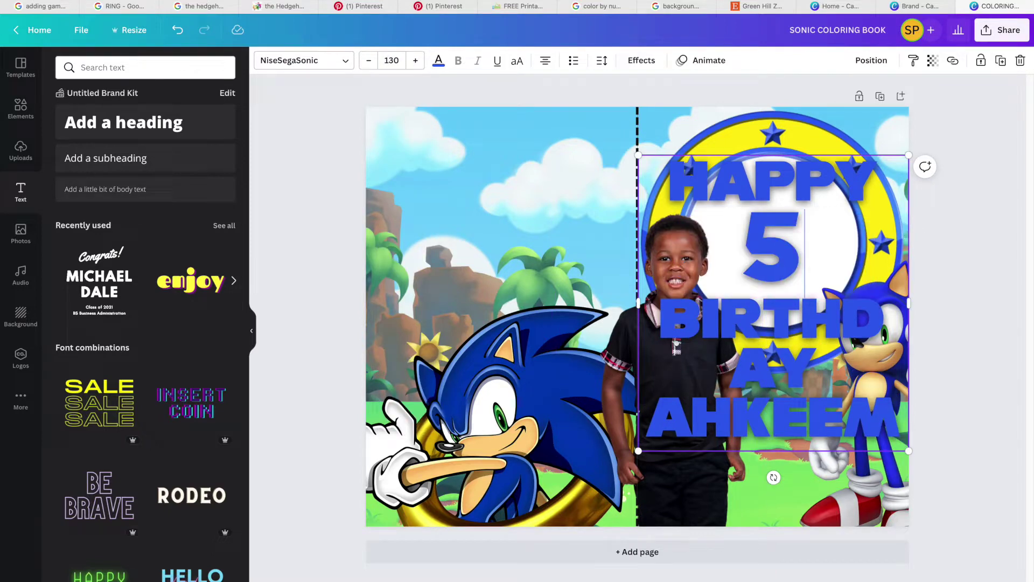
Step: Widen the heading's text box so BIRTHDAY fits on one line, then scale it down to sit over the star ring
click(947, 265)
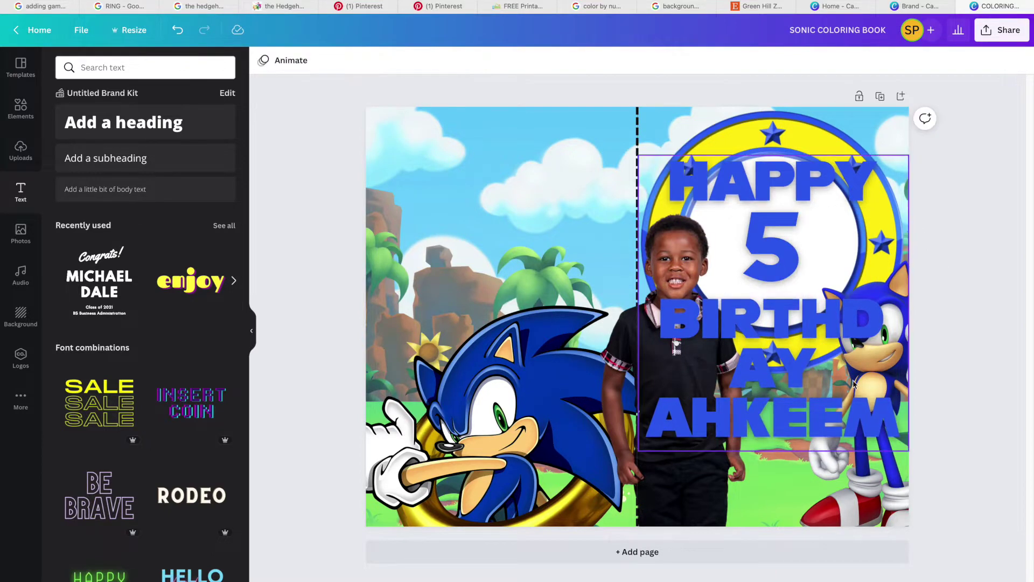
click(855, 345)
drag(908, 306, 969, 305)
drag(968, 400, 871, 296)
drag(751, 259, 786, 246)
Step: Move the child's cutout photo slightly lower so it overlaps less of the heading
click(657, 372)
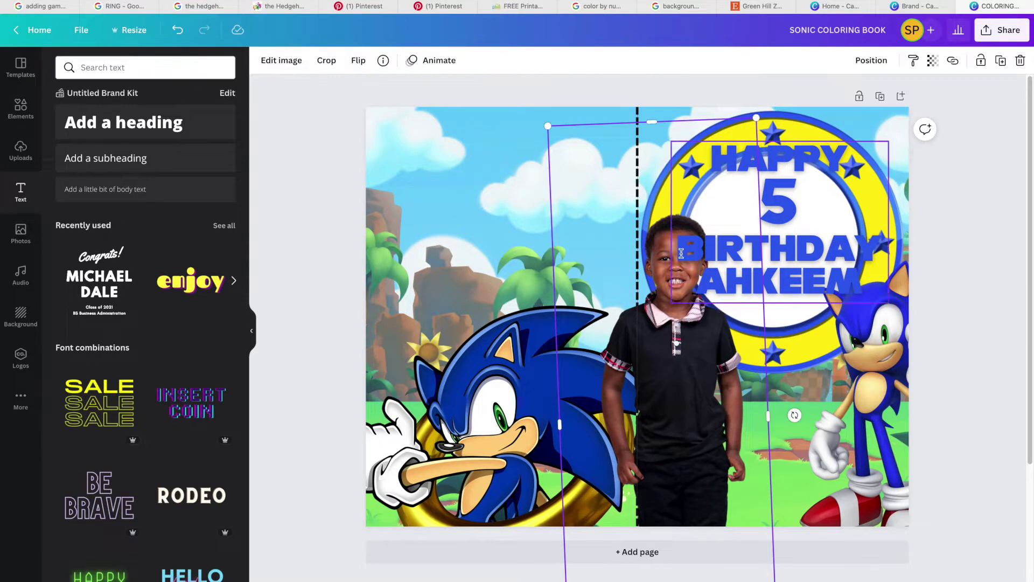
drag(669, 379, 667, 409)
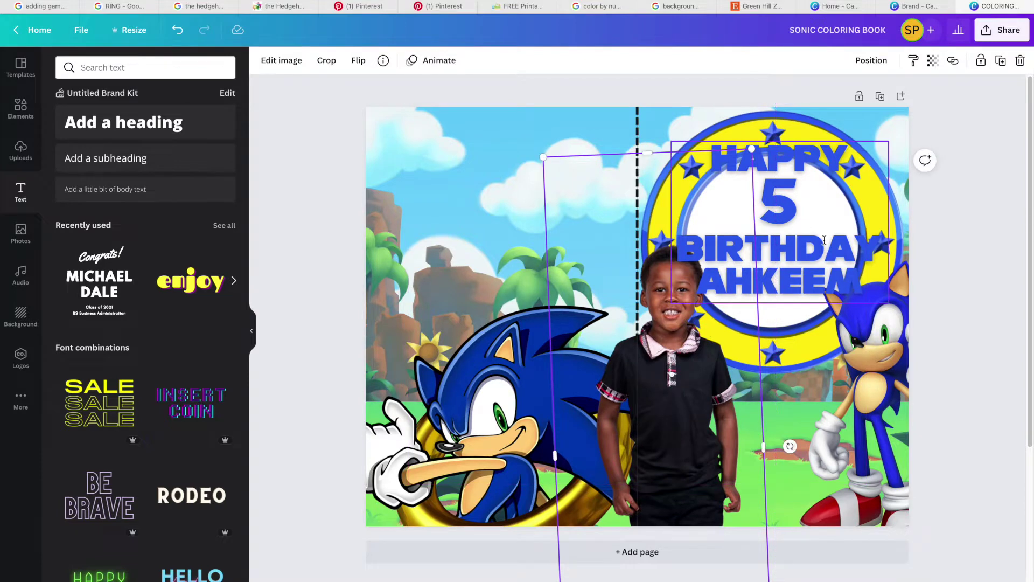
Step: Duplicate the heading, apply the Hollow effect at thickness 100 to the copy and align it over the original
click(823, 243)
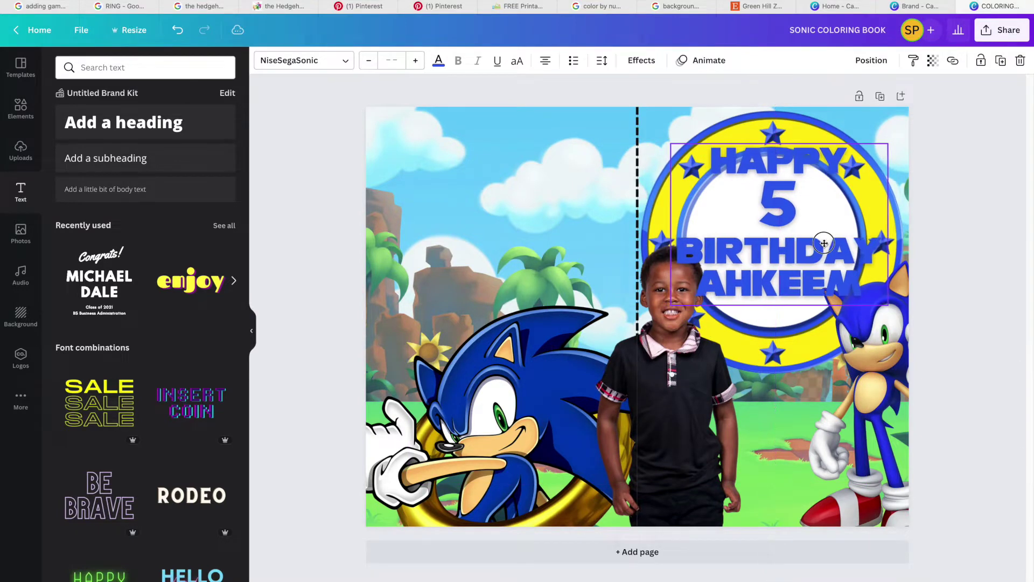
key(ctrl+d)
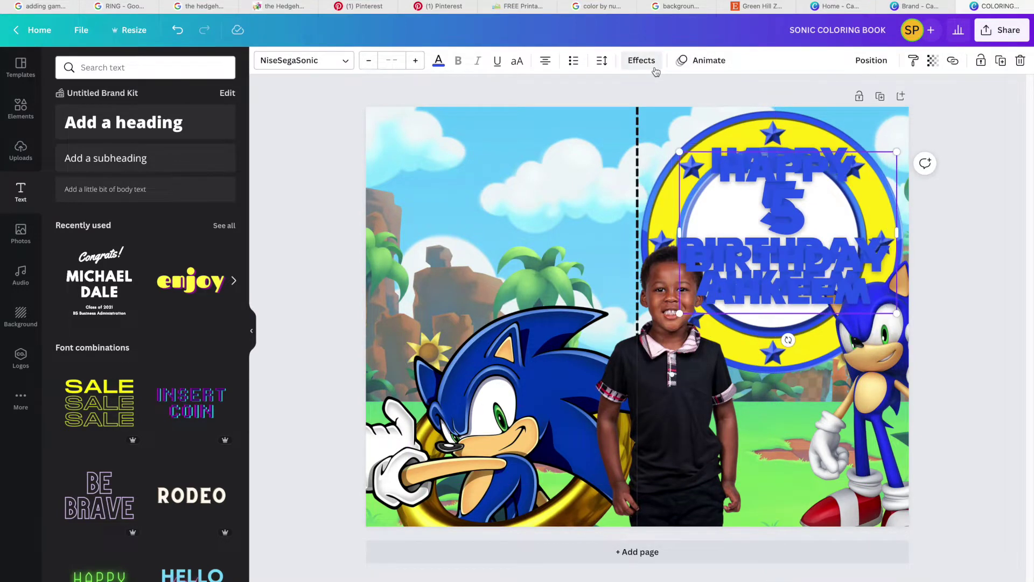
click(641, 59)
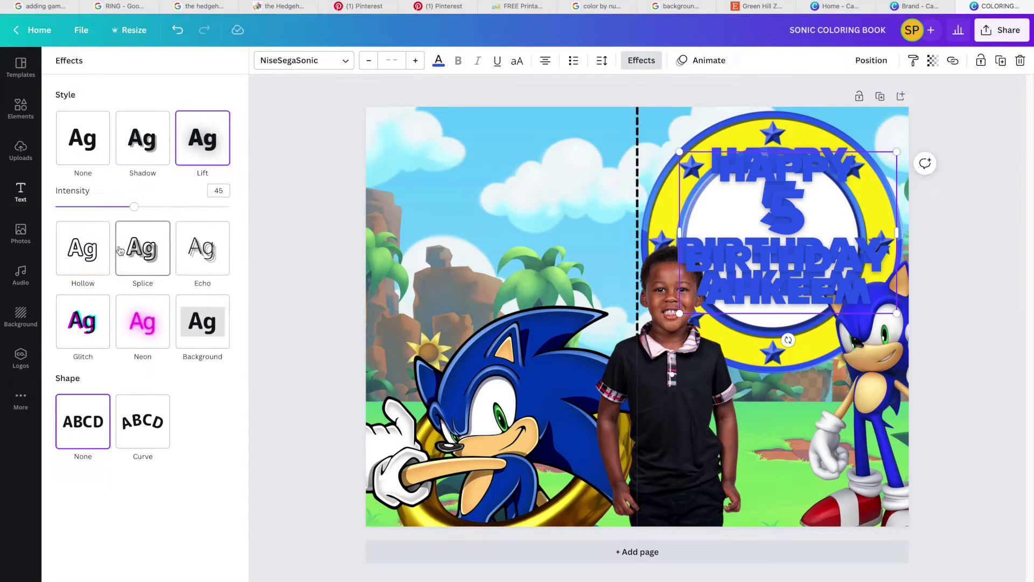
click(83, 211)
drag(203, 280, 807, 285)
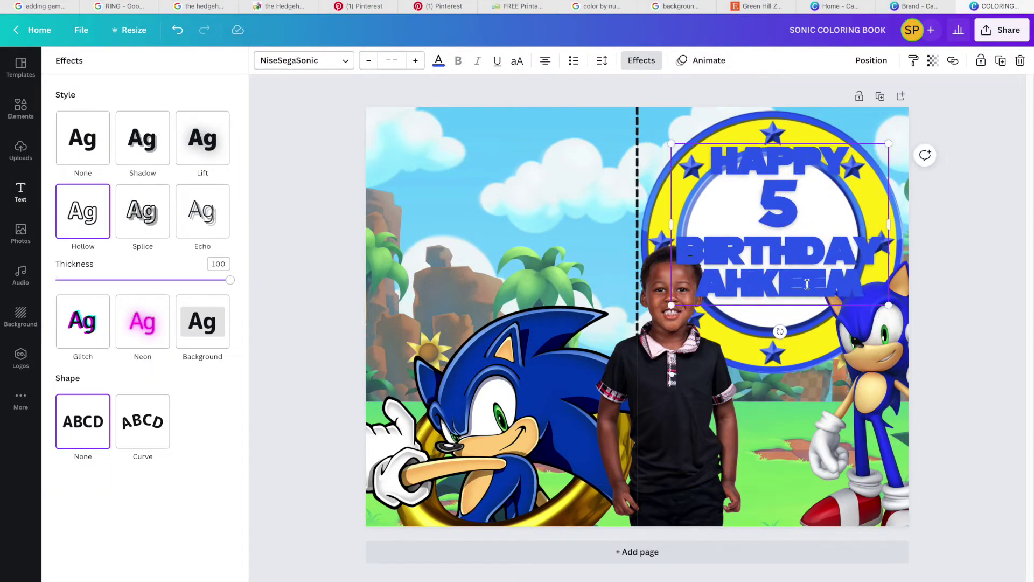
Step: Duplicate the outlined heading, remove the copy's effect, colour it white and align it over the blue layers
key(ctrl+d)
click(83, 138)
drag(772, 210, 772, 200)
click(439, 59)
click(151, 129)
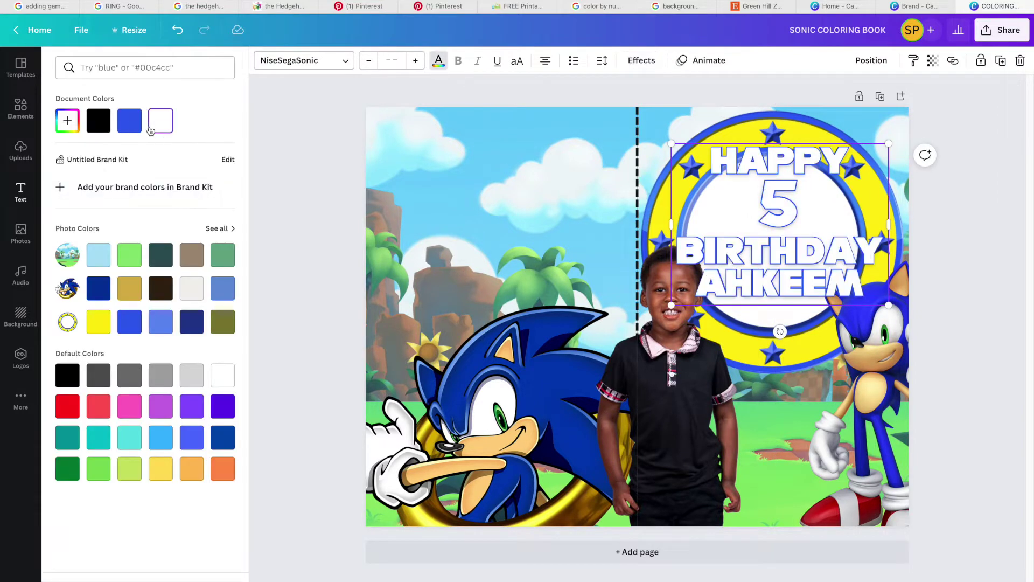
mouse_move(811, 273)
mouse_down()
mouse_move(836, 454)
mouse_move(807, 272)
mouse_up()
Step: Move the heading layers off the star ring onto the page's left half and undo the ring's displacement
drag(802, 253, 533, 245)
click(814, 223)
drag(814, 223, 808, 301)
key(ctrl+z)
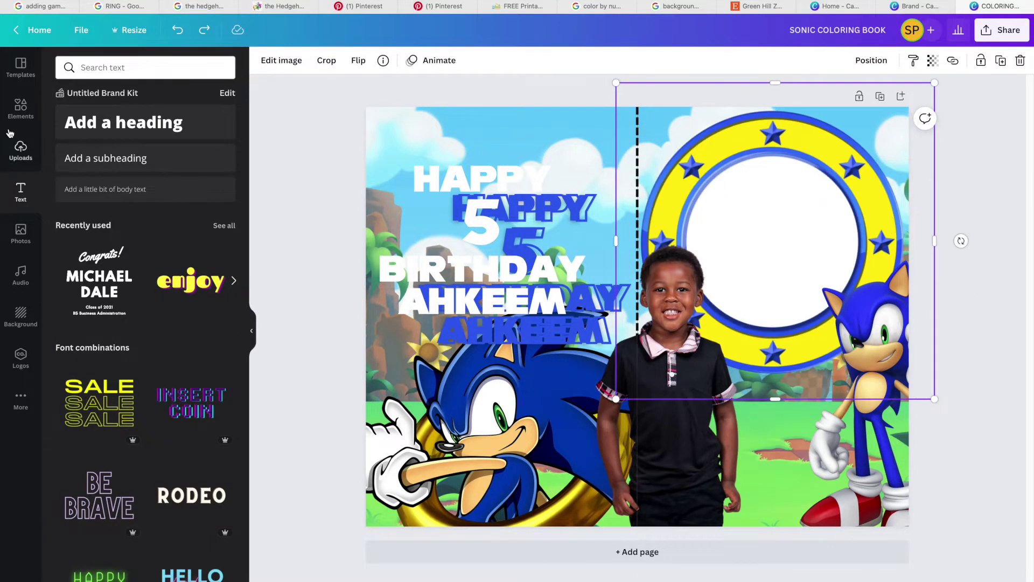
Step: Place the uploaded crossed-arms photo of the child behind the star ring and crop it around the ring's opening
click(21, 150)
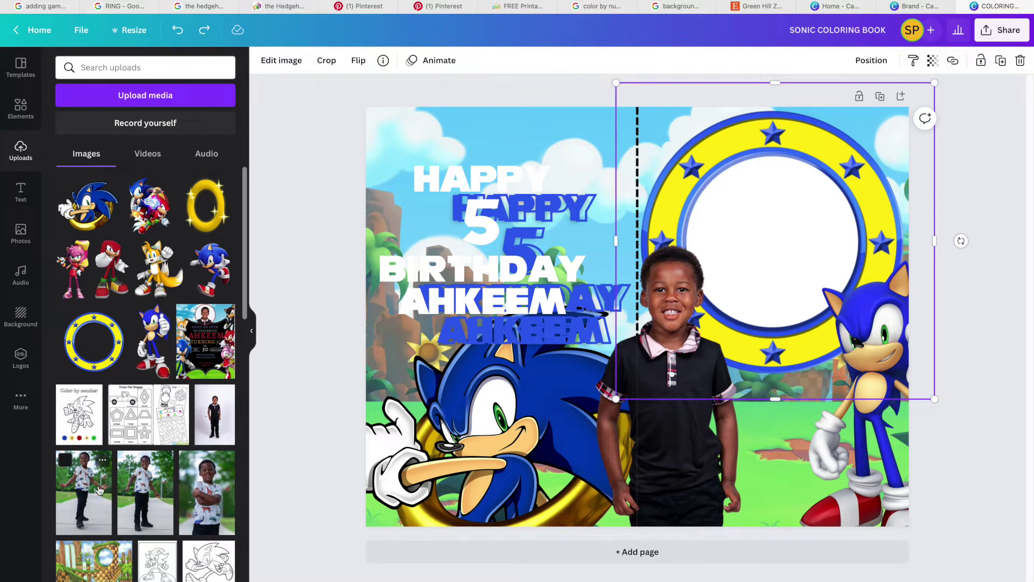
drag(205, 488, 849, 242)
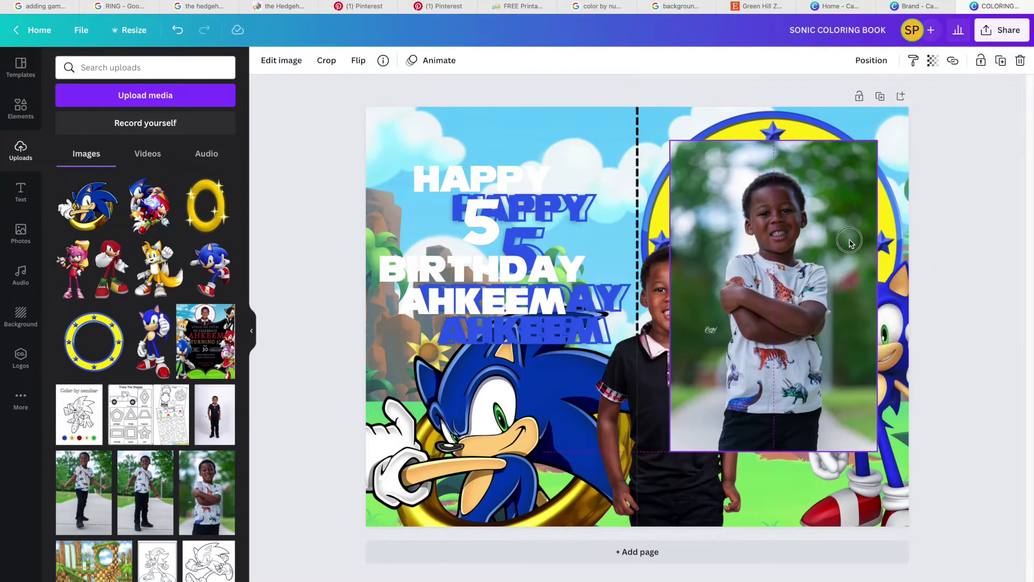
click(868, 60)
click(835, 95)
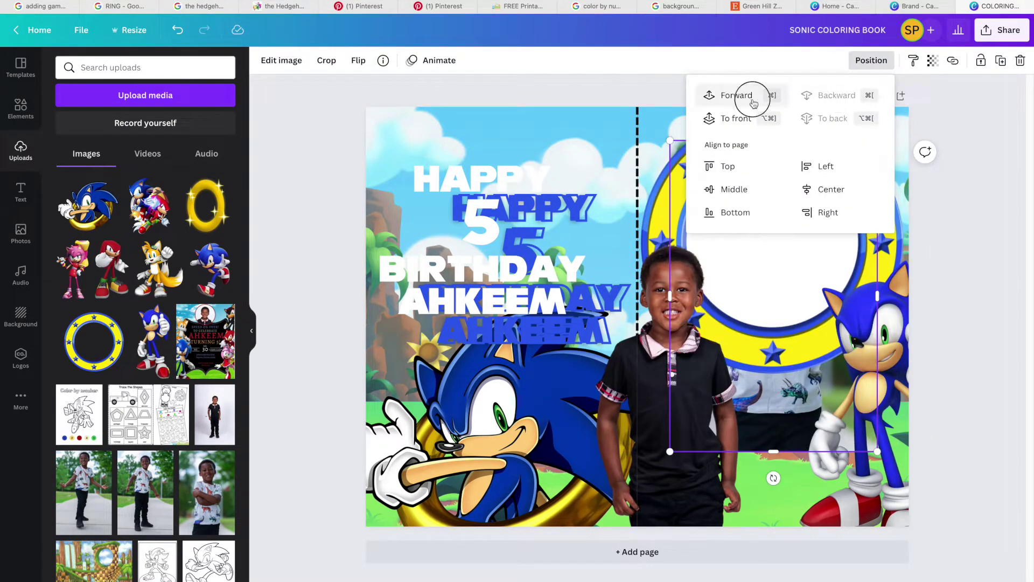
drag(775, 452, 782, 360)
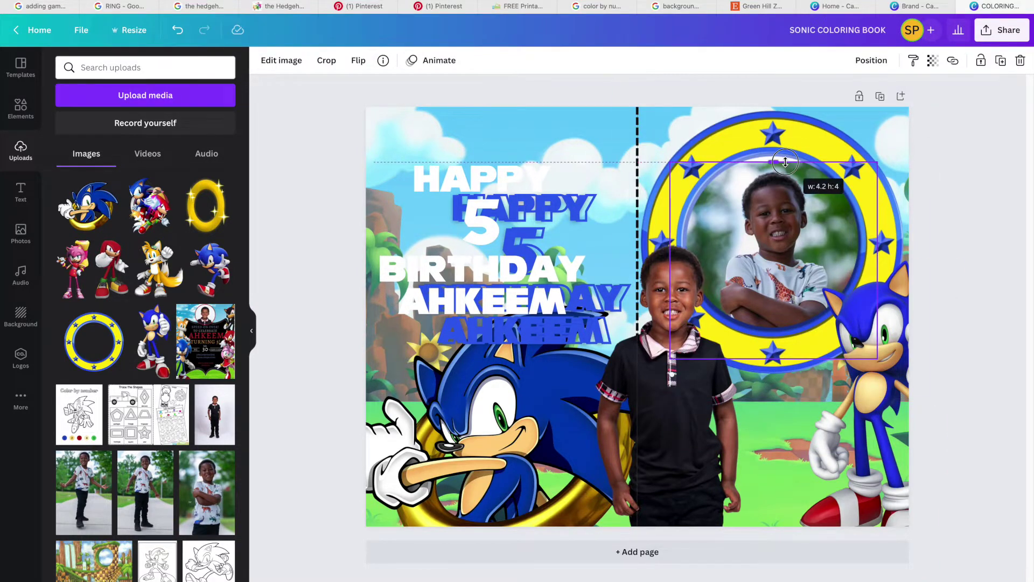
drag(785, 161, 785, 162)
click(783, 247)
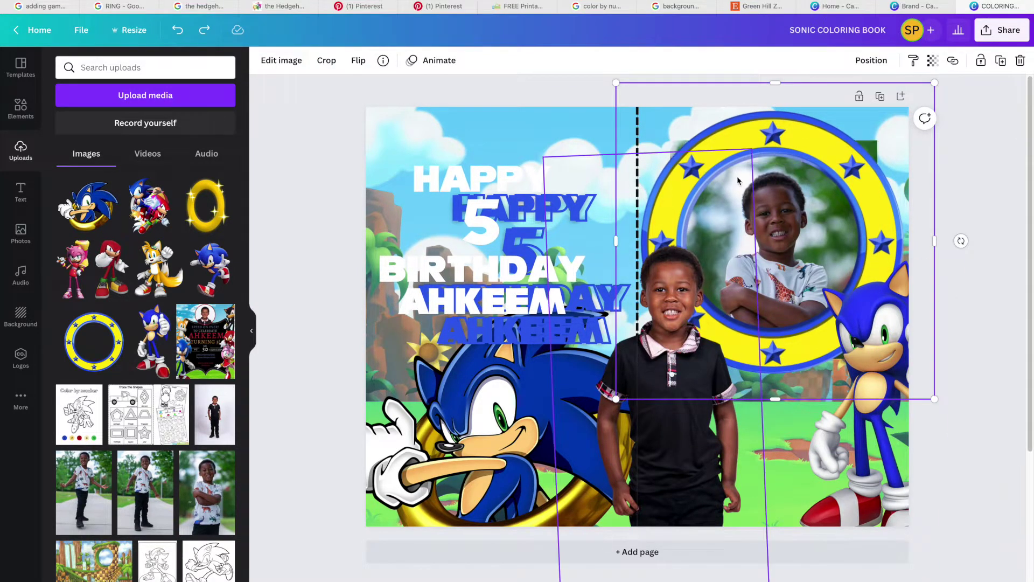
click(281, 62)
click(107, 181)
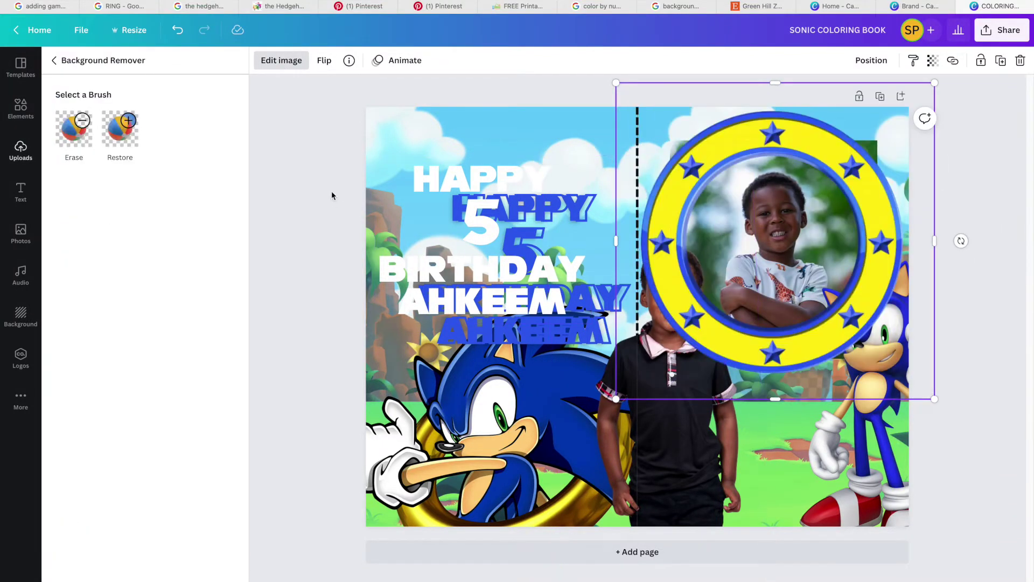
click(81, 144)
click(338, 59)
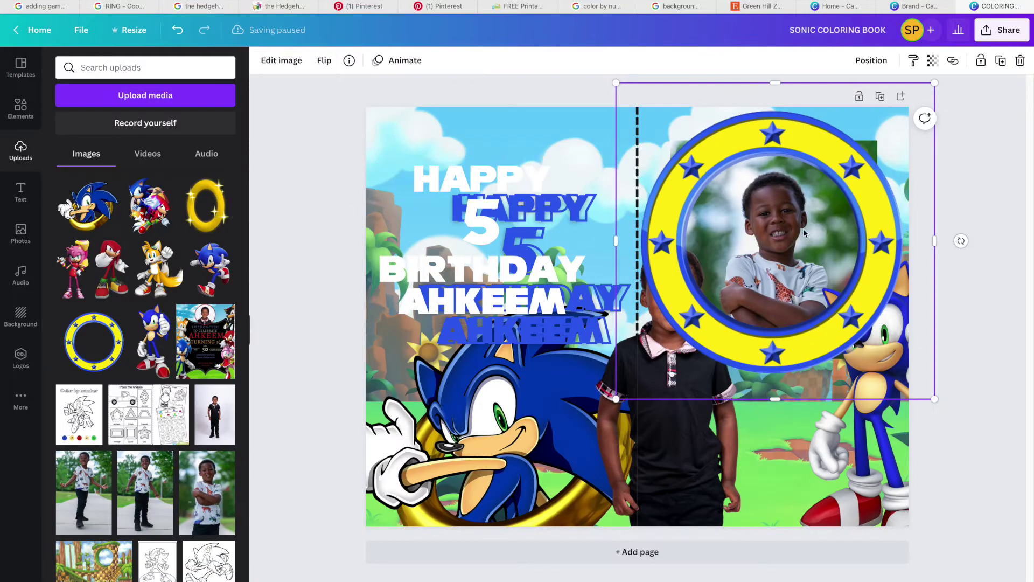
Step: Shift the white heading copy lower on the page's left half, away from the blue layers
drag(538, 344, 547, 356)
drag(560, 213, 560, 285)
mouse_move(553, 218)
mouse_down()
mouse_move(790, 200)
mouse_move(795, 192)
mouse_move(552, 218)
mouse_up()
drag(561, 400, 560, 329)
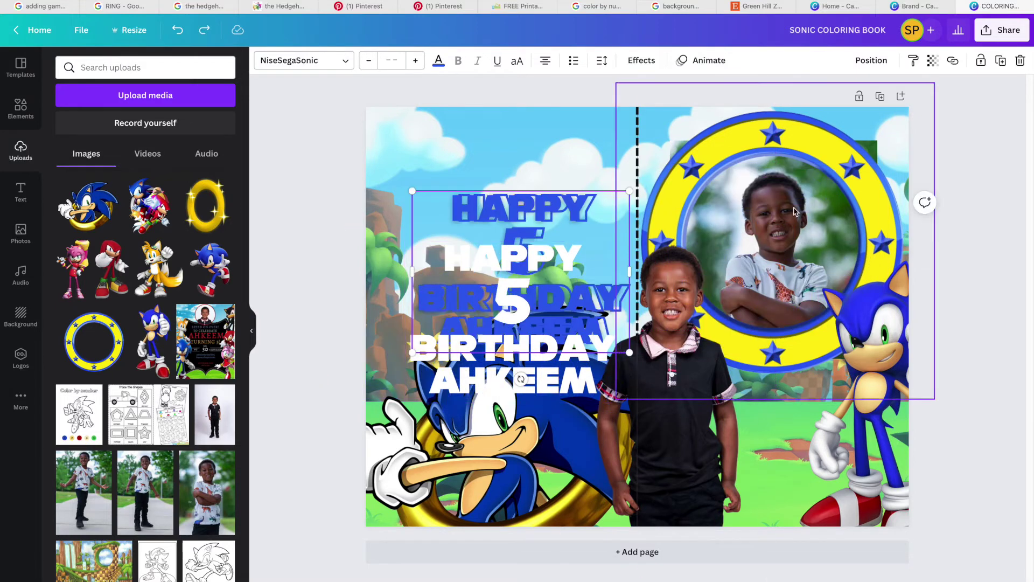
Step: Delete the child's photo and the white circle inside the star ring, then nudge the ring into place
drag(812, 145, 812, 233)
click(815, 167)
key(Delete)
click(820, 144)
key(Delete)
drag(802, 186, 806, 134)
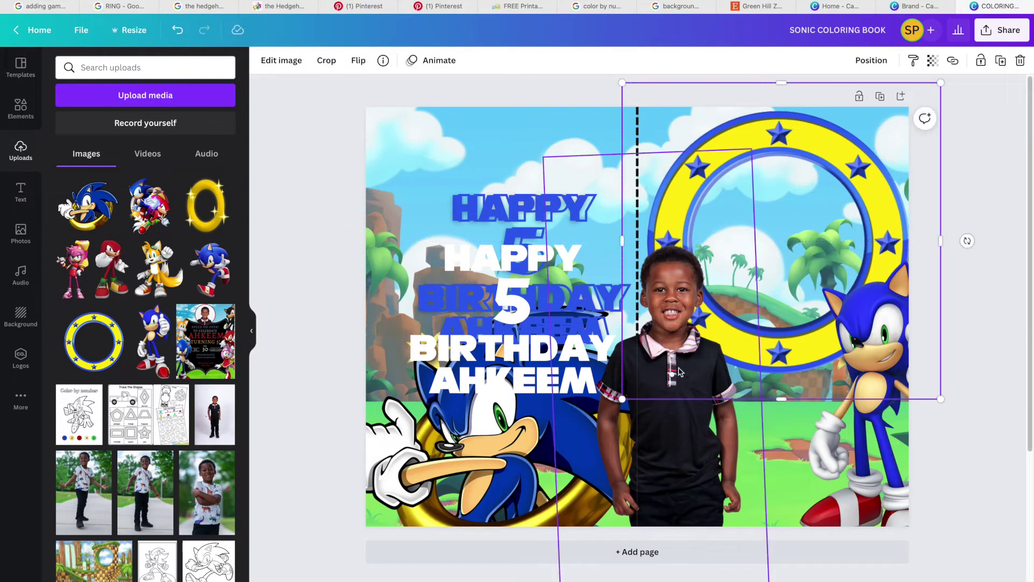
Step: Move the blue heading layers back onto the star ring and shift the white copy and the child's cutout further left
drag(512, 332, 786, 165)
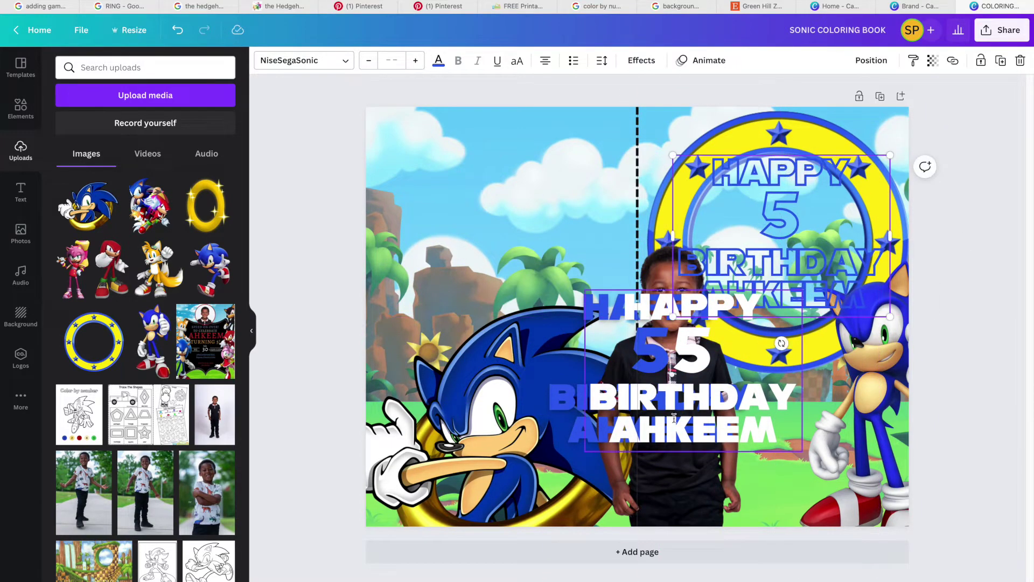
drag(748, 409, 606, 346)
drag(711, 415, 589, 407)
drag(665, 407, 600, 451)
drag(579, 410, 830, 283)
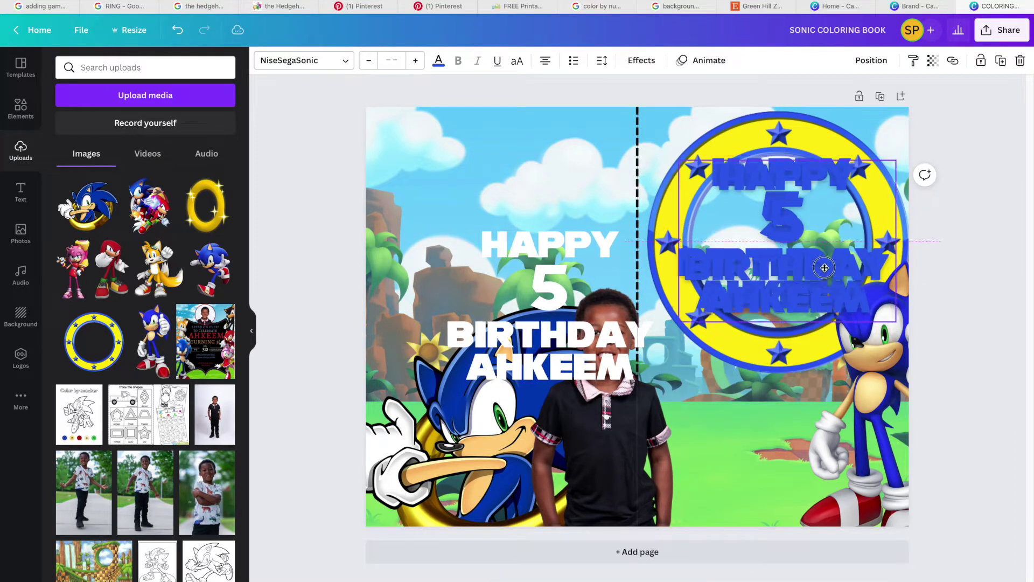
Step: Apply the Hollow effect at thickness 50 to the blue heading layer and align it within the star ring
click(642, 61)
click(83, 211)
mouse_move(757, 260)
mouse_down()
mouse_move(789, 191)
mouse_move(756, 254)
mouse_up()
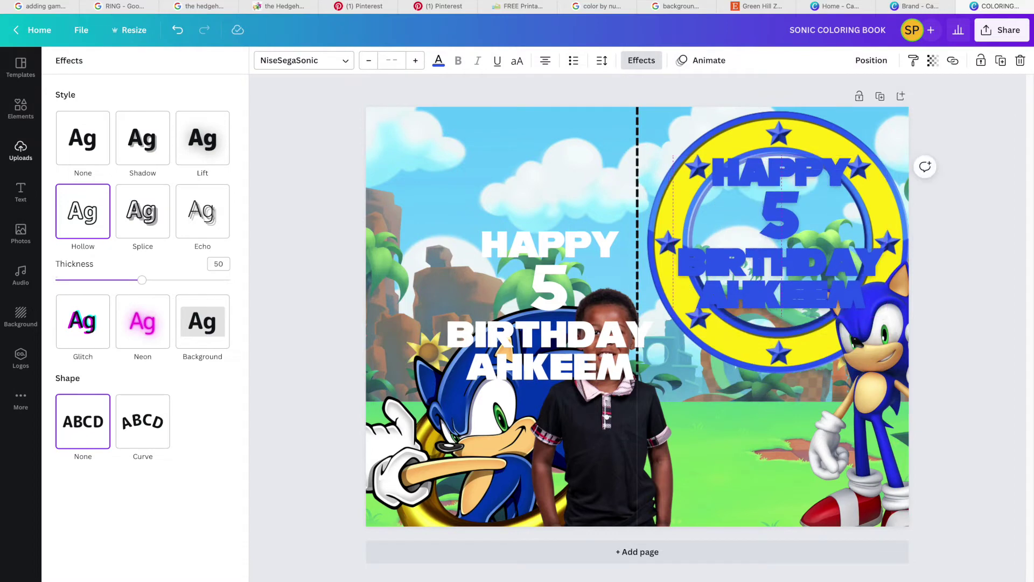
Step: Place the white heading copy over the blue layers in the star ring and undo the stray move that follows
drag(581, 377, 813, 307)
click(748, 478)
drag(774, 261, 774, 280)
key(super+z)
Step: Recolor the outline layer of the birthday heading yellow and send it to the back
click(439, 60)
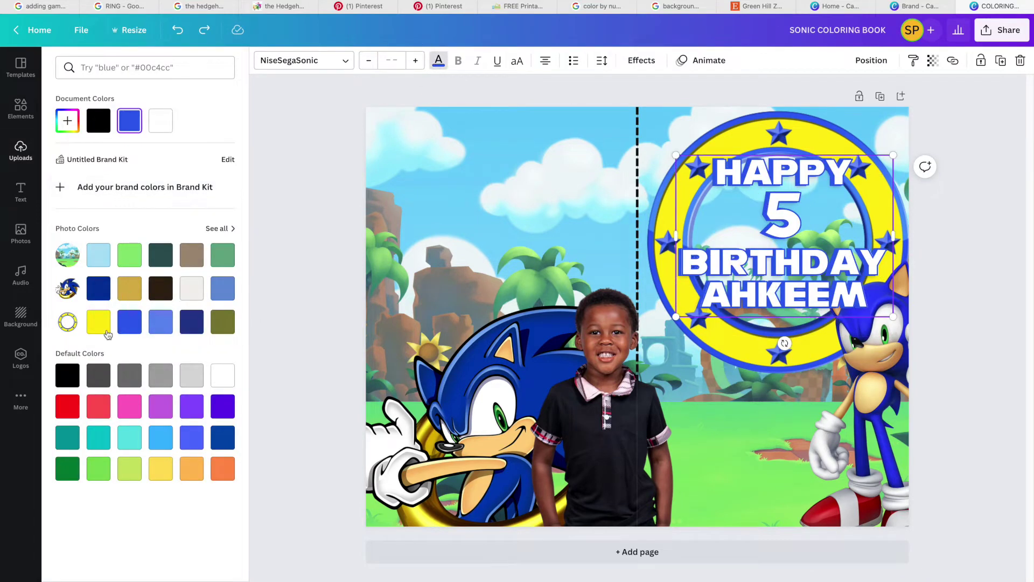
click(98, 321)
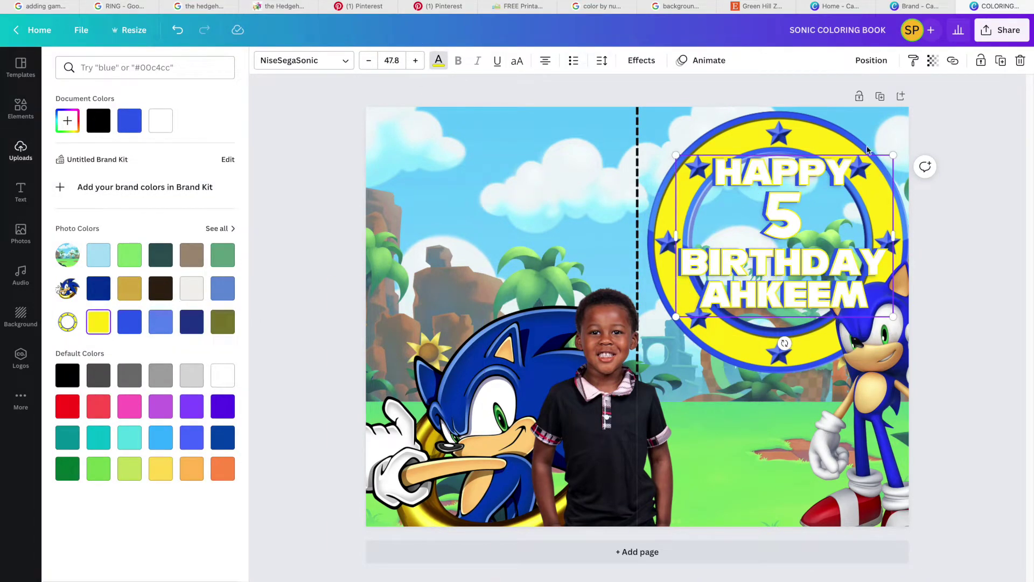
click(872, 60)
click(832, 118)
click(692, 473)
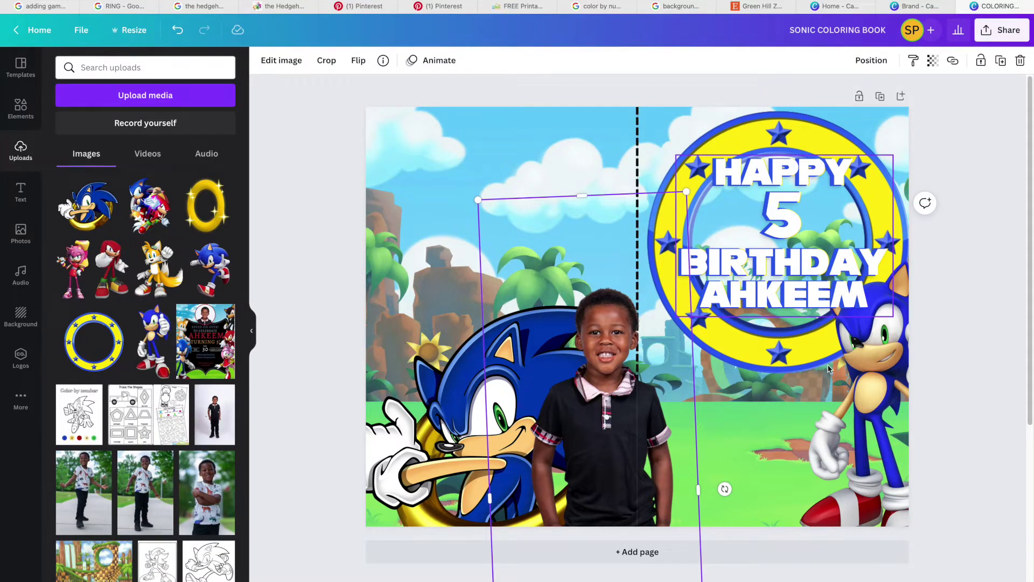
Step: Move the child's cutout onto the front cover beside the heading and crop its left side at the fold line
drag(602, 420, 675, 365)
drag(758, 139, 747, 160)
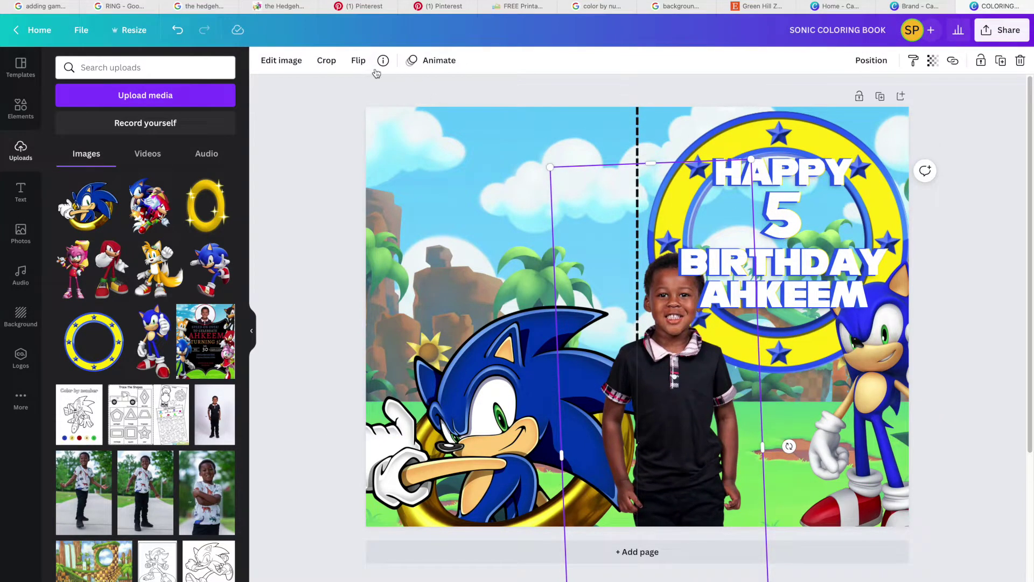
click(326, 60)
drag(555, 170, 626, 158)
click(566, 415)
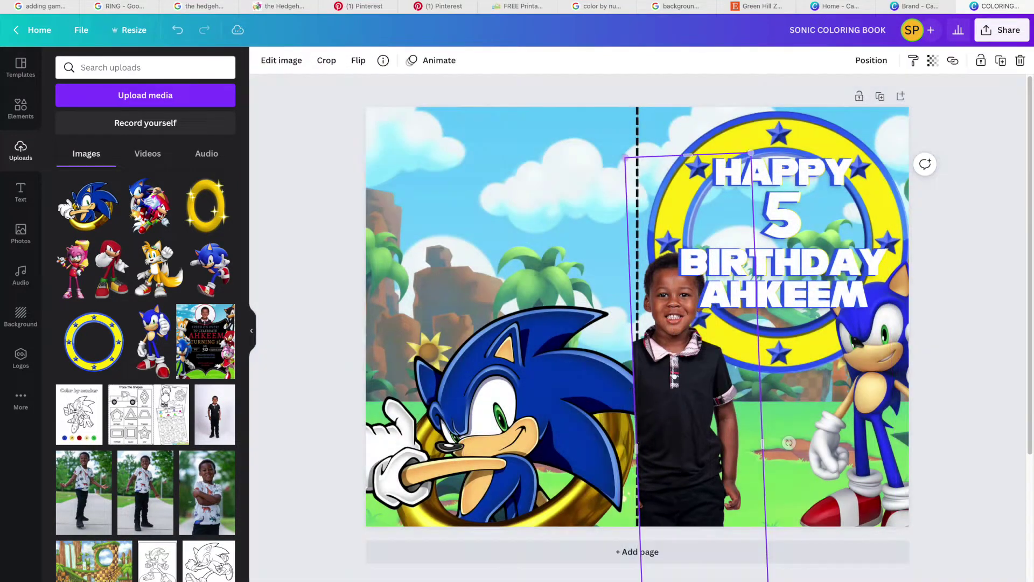
Step: Try enlarging a background scene over the back cover, trimmed at the fold line and sent backward behind Sonic
click(680, 378)
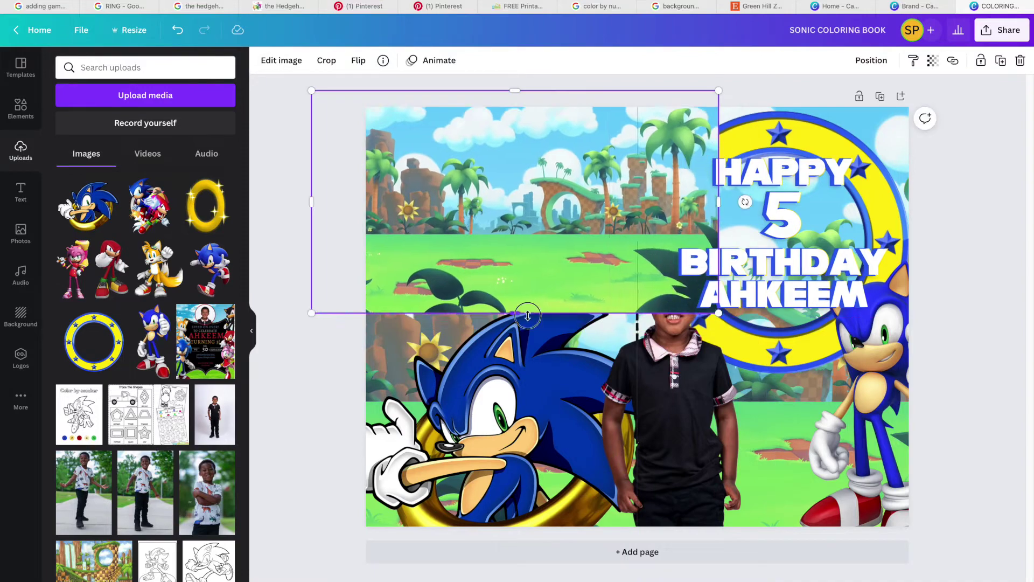
drag(537, 315, 537, 536)
drag(718, 314, 637, 314)
click(870, 61)
click(835, 95)
mouse_move(565, 315)
mouse_down()
mouse_move(575, 211)
mouse_move(566, 305)
mouse_up()
click(871, 61)
click(835, 95)
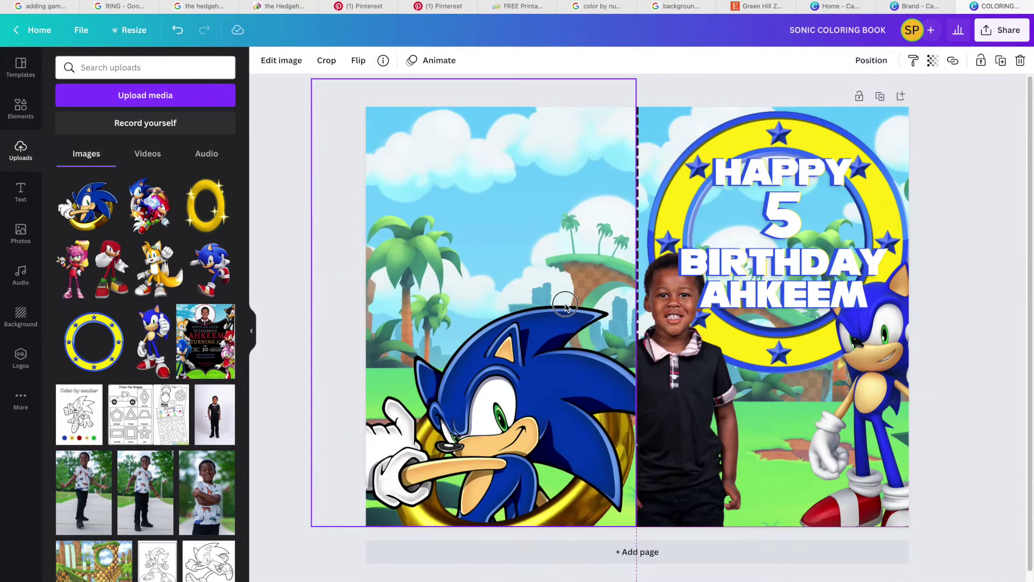
Step: Try repositioning and enlarging the background scene across the front cover
click(653, 88)
drag(570, 191, 498, 213)
drag(563, 323, 638, 334)
drag(521, 262, 687, 256)
drag(806, 316, 1029, 182)
scroll(319, 577, down, 3)
drag(508, 440, 402, 516)
drag(520, 273, 550, 225)
Step: Try trimming the enlarged background scene at the fold line, then delete the extra background pieces
key(Delete)
key(super+z)
drag(631, 193, 624, 217)
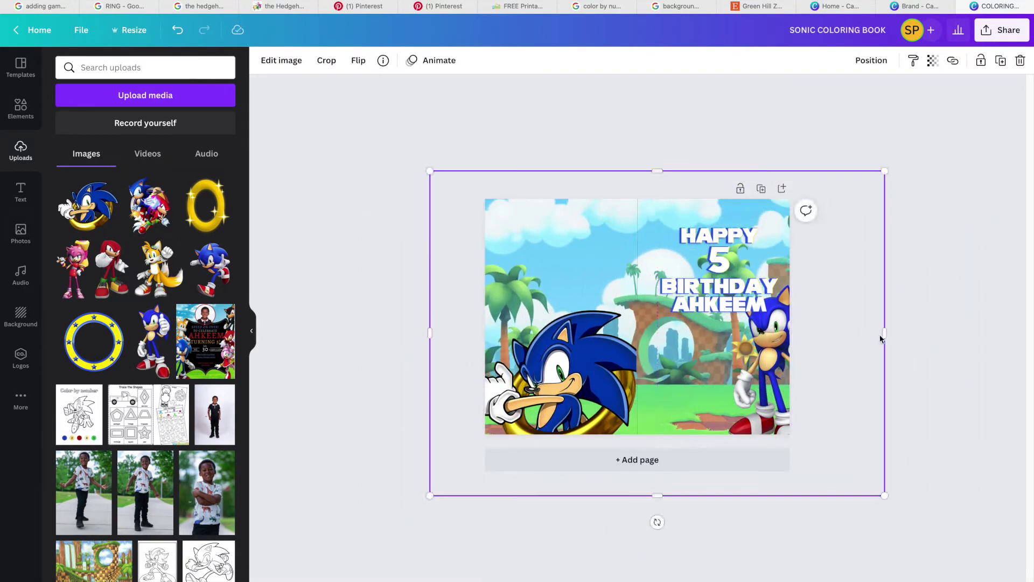
drag(884, 333, 637, 333)
scroll(637, 333, up, 3)
click(928, 357)
click(593, 233)
key(Delete)
Step: Nudge Sonic on the front cover, then try adding the Knuckles image and delete it
drag(811, 402, 803, 421)
click(931, 422)
click(110, 265)
key(Delete)
Step: Try placing an enlarged Tails between the child and Sonic, one layer backward, then delete it
click(158, 268)
drag(662, 397, 807, 519)
click(871, 60)
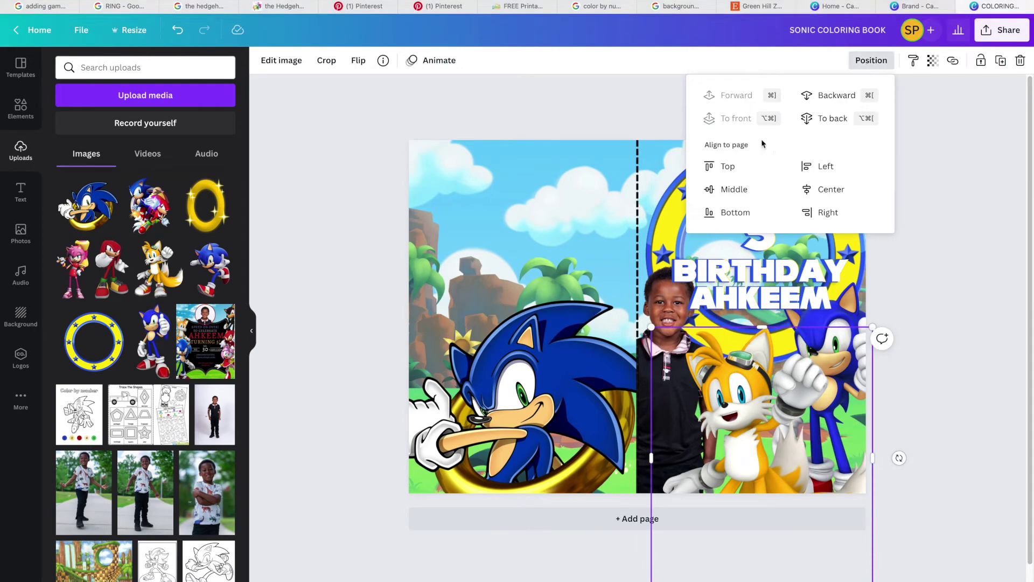
click(830, 96)
drag(759, 420, 778, 439)
key(Delete)
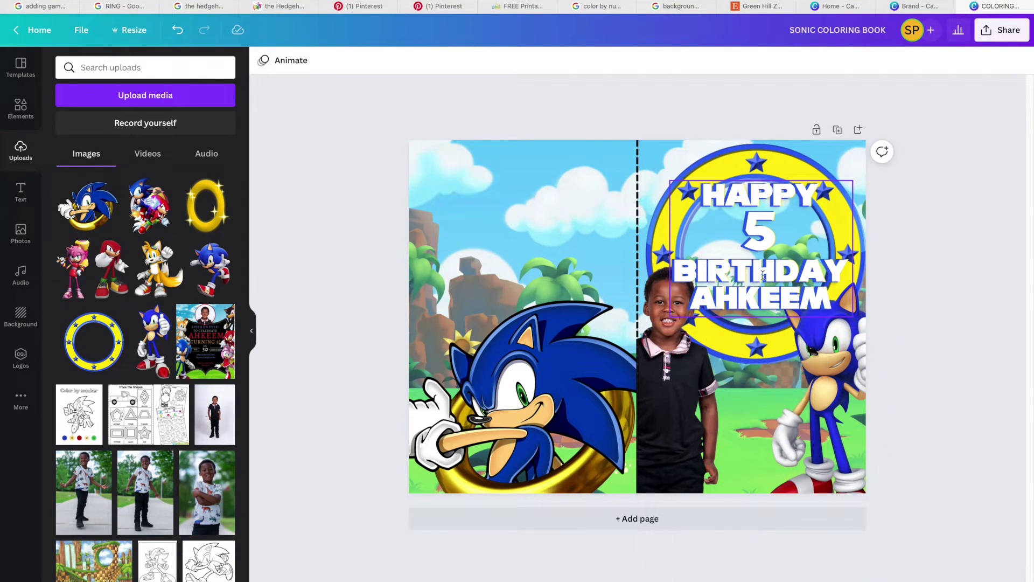
Step: Duplicate the child's cutout onto the front cover's right edge and move Sonic between the two cutouts
click(698, 430)
key(super+d)
drag(705, 408, 894, 382)
drag(815, 400, 741, 425)
drag(852, 389, 838, 408)
Step: Flip the duplicated cutout horizontally and position it to mirror the original on the front cover
click(358, 59)
click(374, 93)
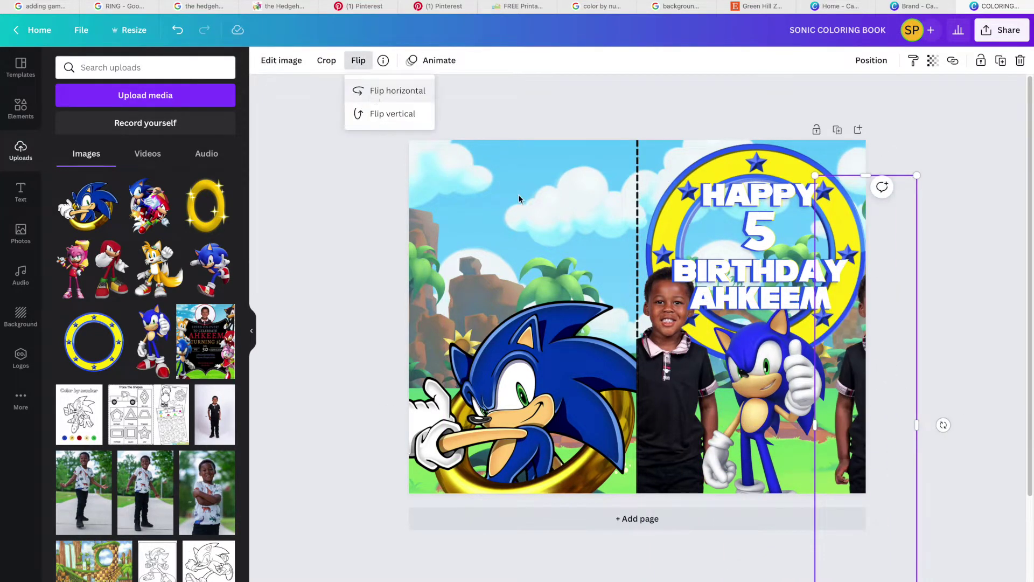
drag(854, 369, 813, 377)
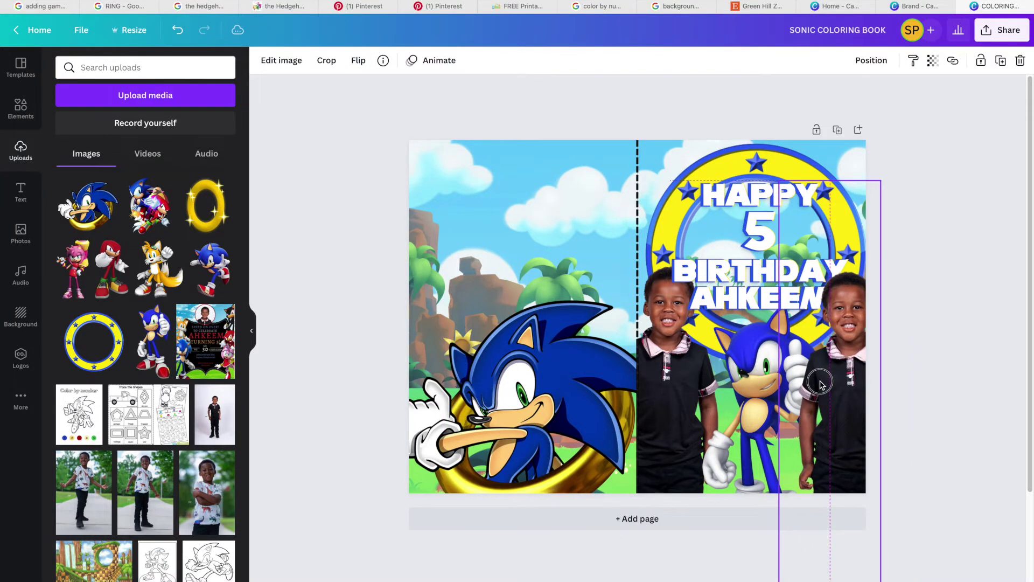
Step: Try adjusting Sonic's position and size between the two child cutouts, then delete him from the front cover
click(867, 61)
mouse_move(755, 389)
mouse_down()
mouse_move(739, 390)
mouse_move(759, 400)
mouse_up()
click(867, 61)
drag(840, 298, 862, 249)
drag(784, 371, 777, 336)
drag(774, 283, 778, 218)
drag(777, 330, 758, 418)
drag(824, 475, 849, 474)
drag(789, 415, 781, 333)
key(Delete)
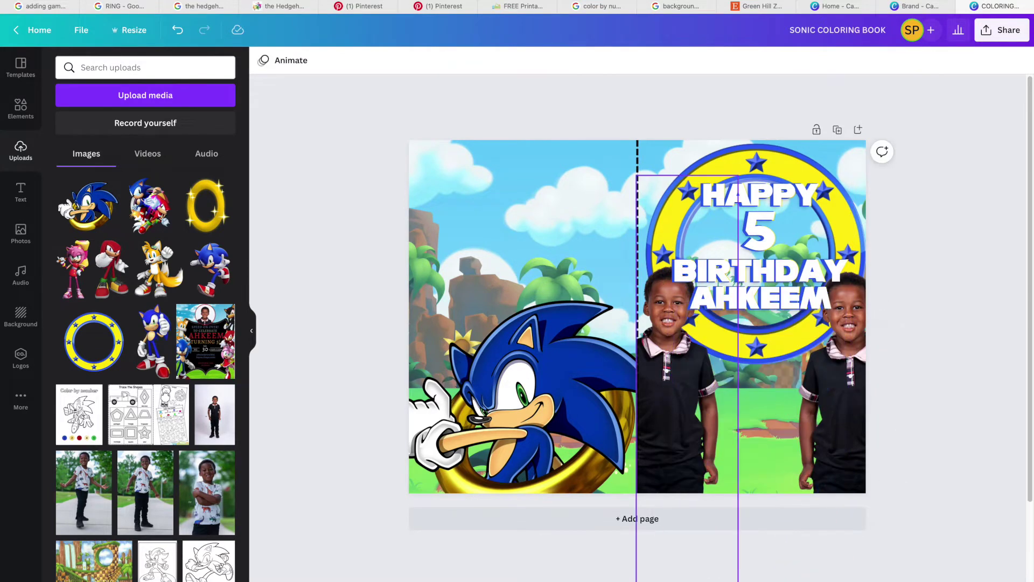
Step: Try placing a different uploaded Sonic pose between the two child cutouts, then delete it
click(212, 270)
drag(637, 318, 749, 447)
key(Delete)
Step: Add the thumbs-up Sonic image and center it between the two child cutouts, keeping the right cutout's transparency at 100
click(153, 341)
drag(620, 276, 741, 404)
drag(821, 578, 888, 553)
drag(747, 378, 740, 382)
click(932, 61)
mouse_move(918, 103)
mouse_down()
mouse_move(889, 108)
mouse_move(921, 102)
mouse_up()
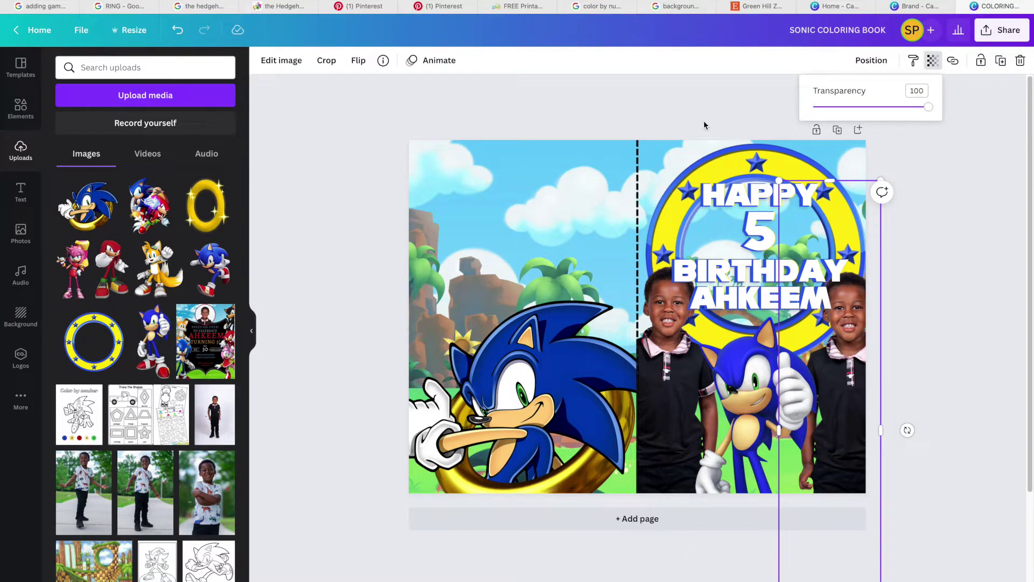
click(966, 213)
Step: Complete the back cover text as "THANK YOU FOR HANGING WITH ME!" and widen its line spacing
drag(526, 384, 526, 387)
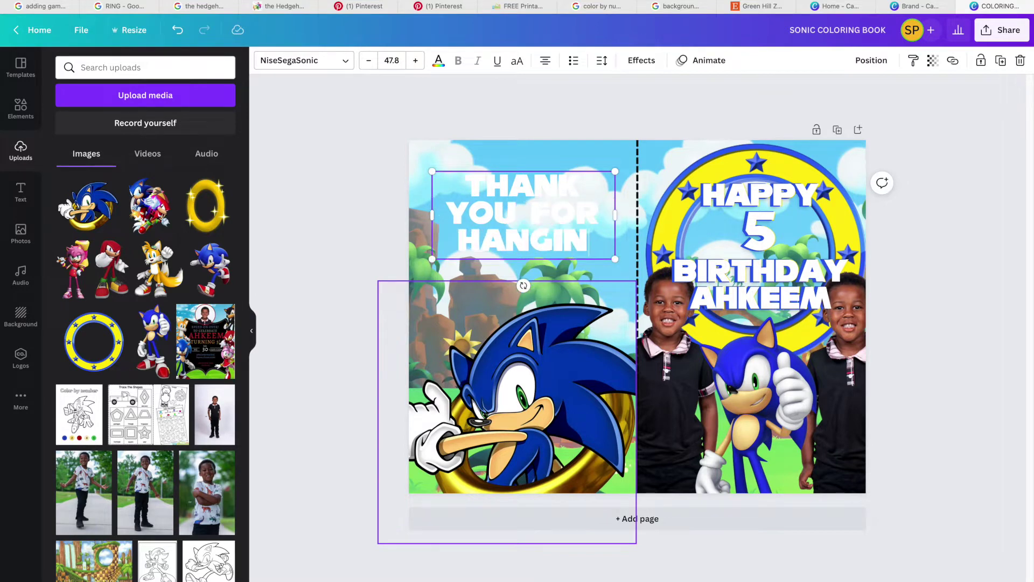
text(WITH ME!)
click(602, 61)
drag(649, 144, 690, 153)
click(514, 171)
click(500, 105)
Step: Position and enlarge the thank-you text to size 55.6, then apply the Lift effect at intensity 100
drag(519, 232, 507, 213)
drag(609, 334, 631, 348)
click(641, 61)
click(212, 141)
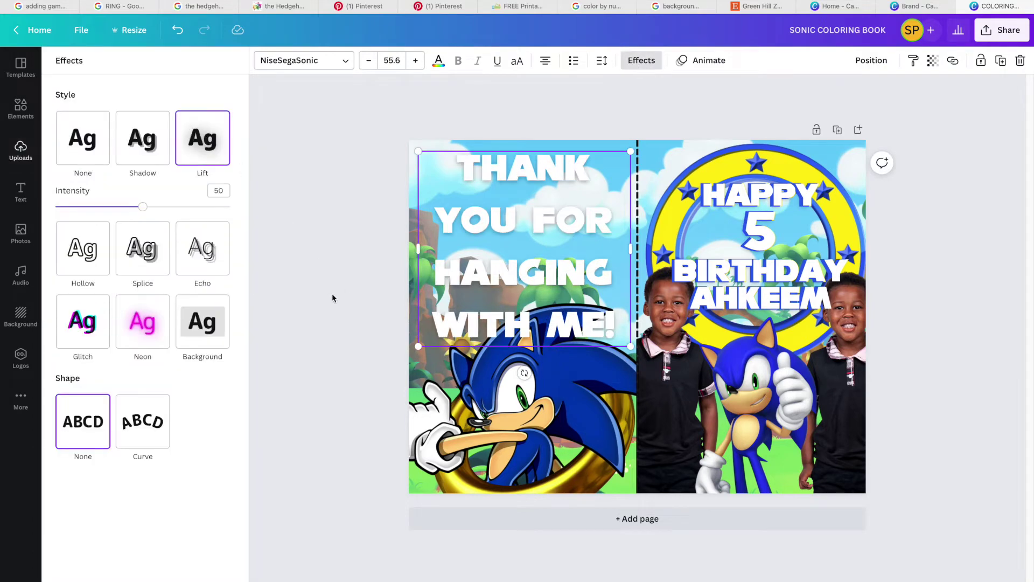
click(348, 298)
click(636, 57)
drag(212, 209, 257, 209)
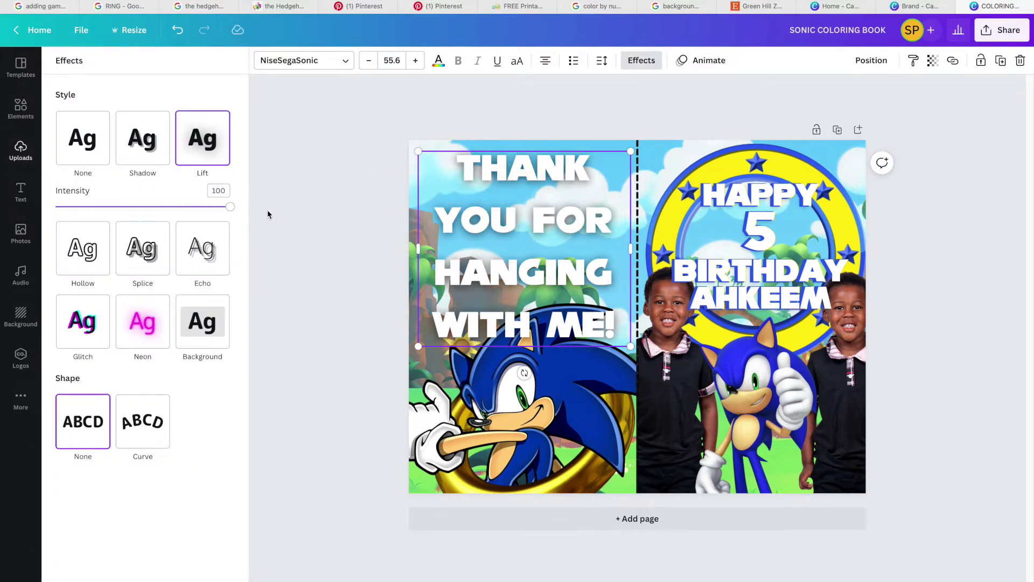
click(365, 267)
Step: Duplicate the thank-you text and apply the Hollow effect at thickness 100 to the copy
text(HAPPY 5 BIRTHDAY AHKEEM)
click(575, 297)
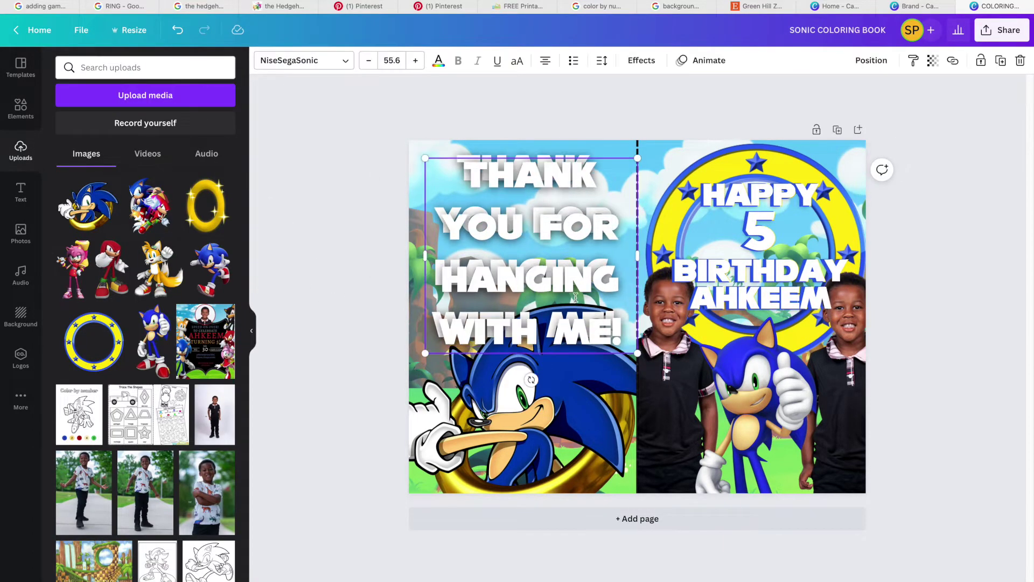
click(641, 54)
click(38, 270)
click(642, 54)
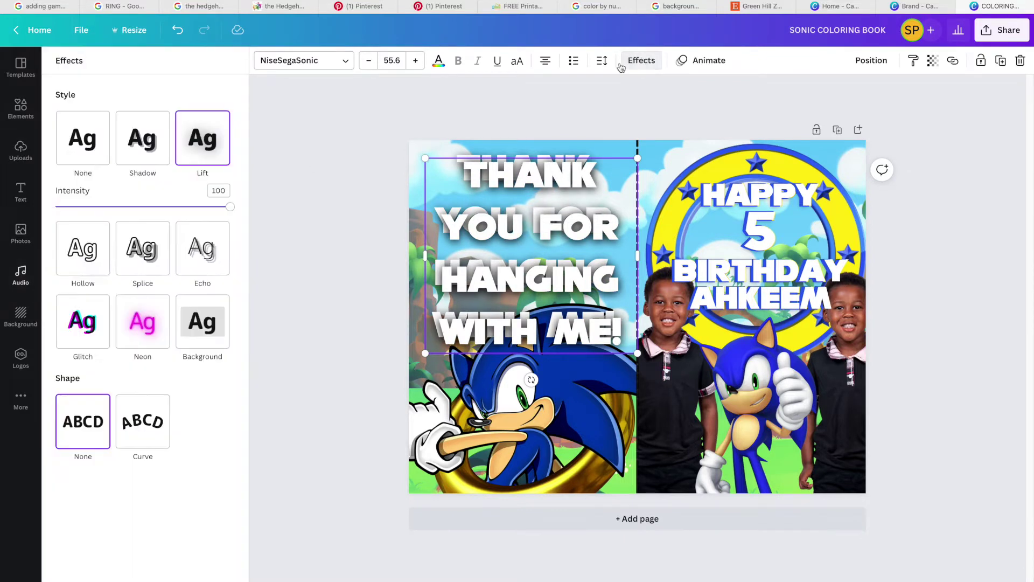
click(83, 246)
drag(141, 280, 237, 281)
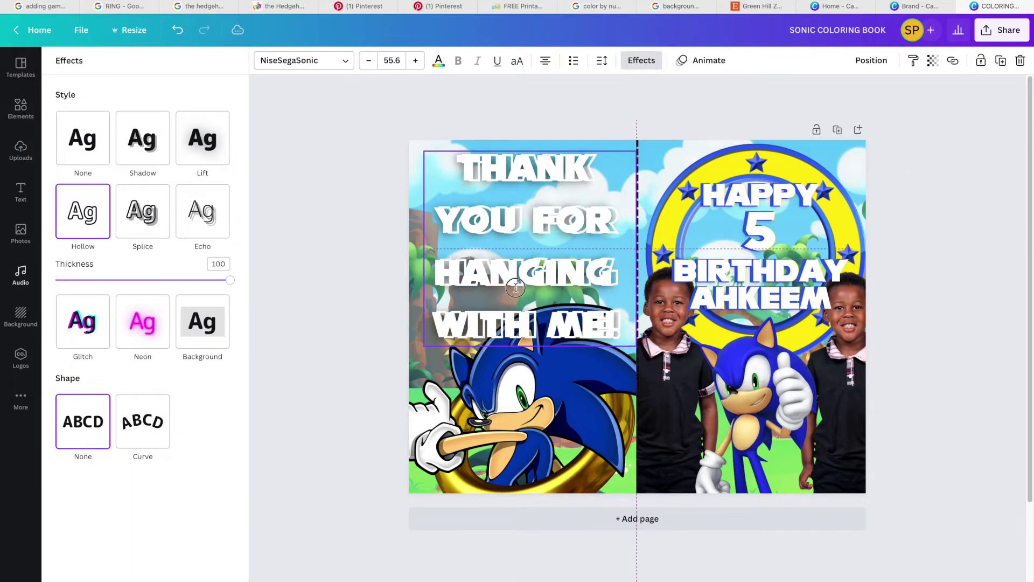
Step: Recolor the hollow thank-you layer blue, then set a copy's effect to None and align it over the outline
click(438, 61)
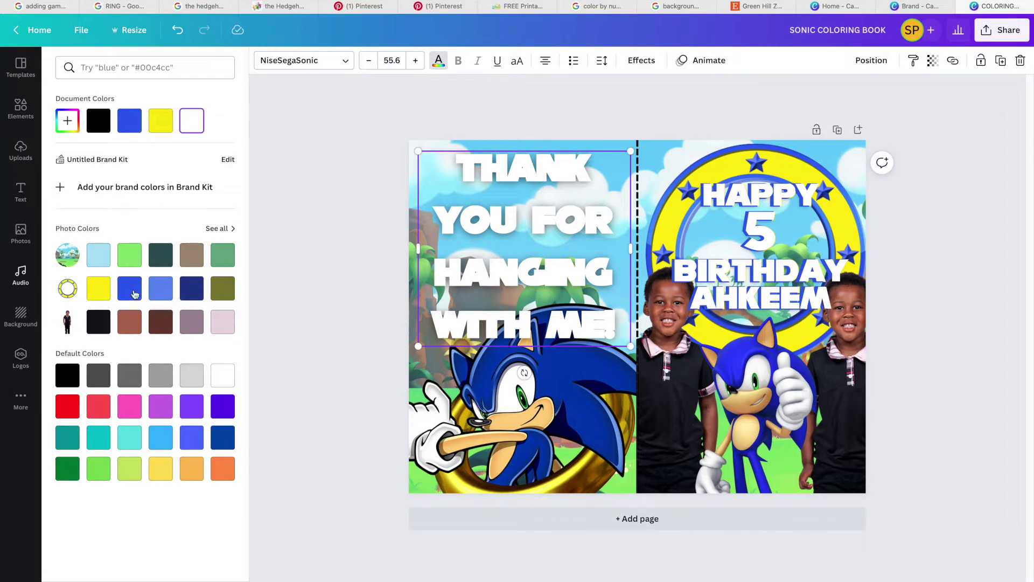
click(192, 289)
click(129, 288)
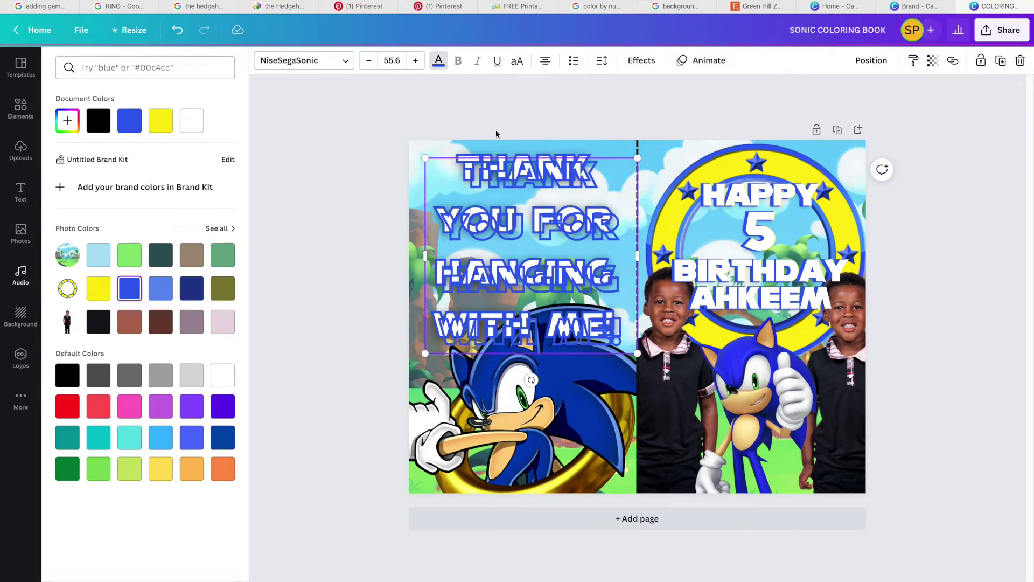
click(642, 61)
click(82, 137)
drag(468, 266, 463, 265)
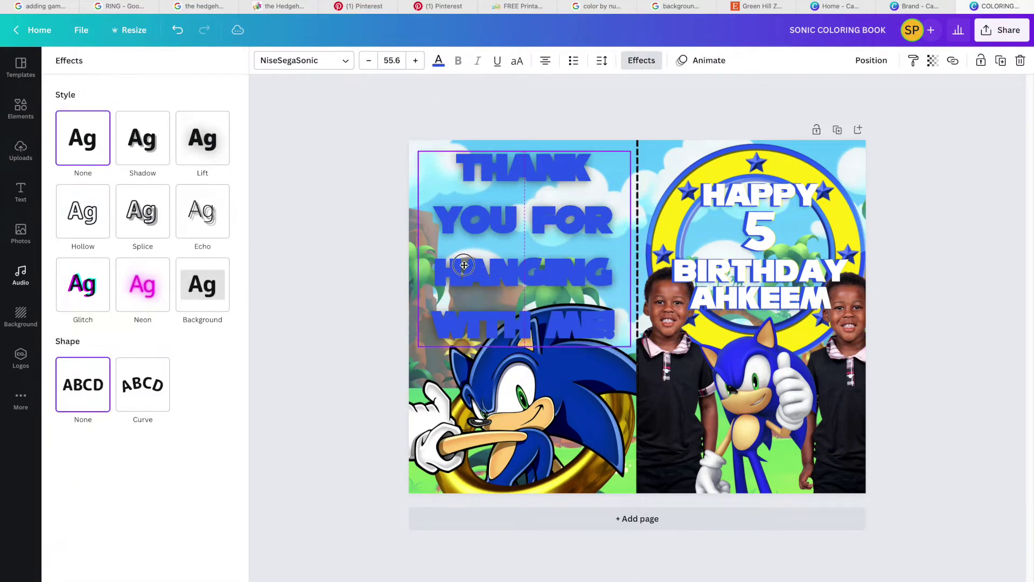
Step: Make the thank-you outline layer white after trying yellow, then recolor the fill copy blue and align it on top
click(438, 60)
click(159, 123)
click(195, 119)
click(92, 292)
click(191, 129)
key(ctrl+d)
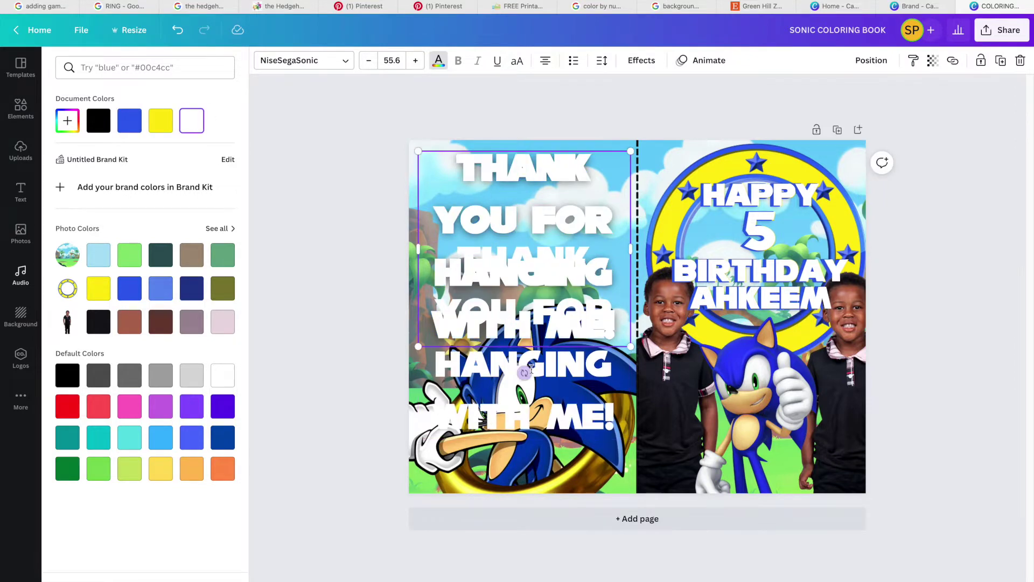
click(130, 125)
drag(485, 311, 486, 222)
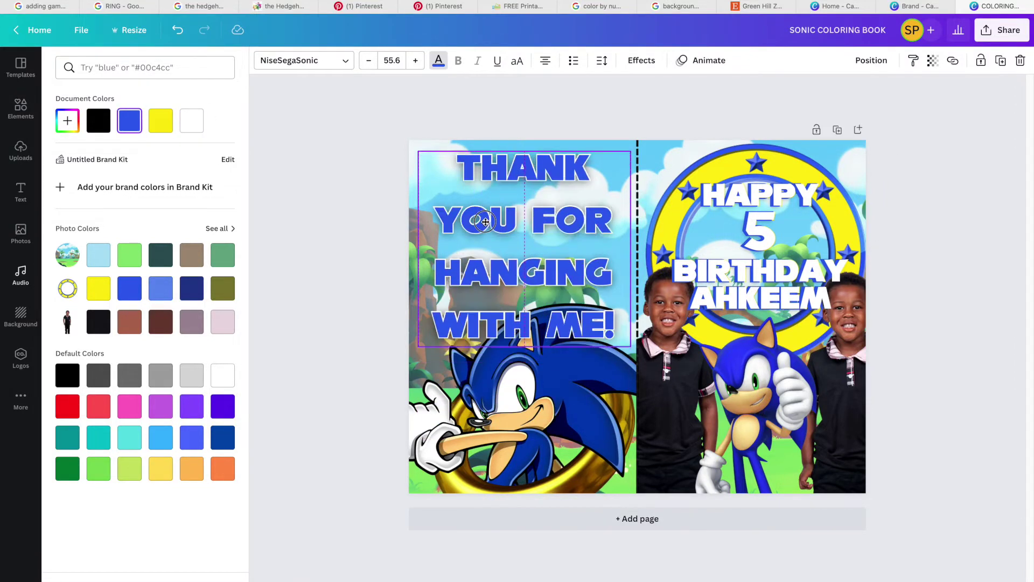
Step: Recolor the thank-you outline layer yellow and undo the unwanted changes to the stacked text
click(104, 289)
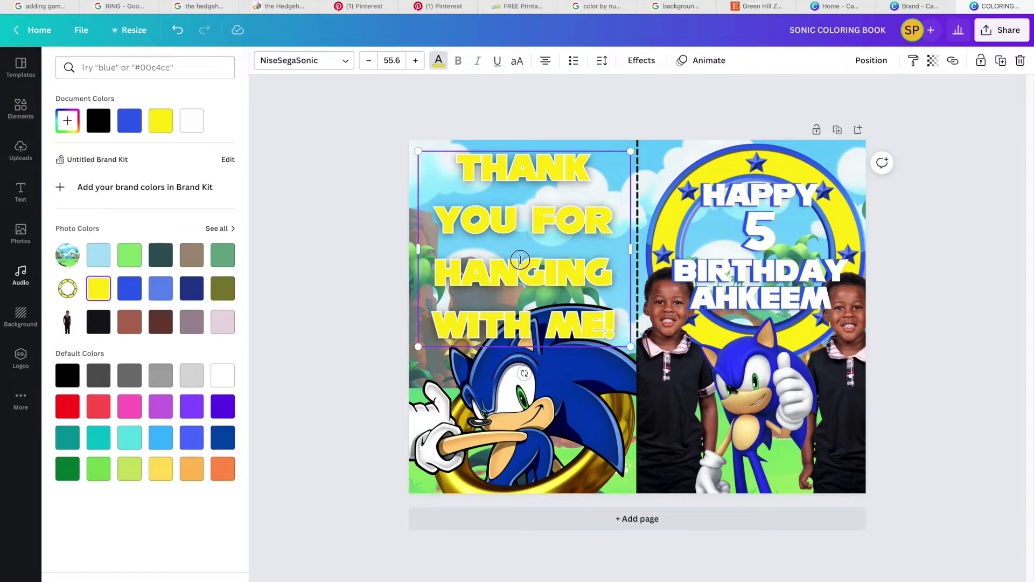
drag(520, 257, 521, 348)
key(ctrl+z)
key(ctrl+z)
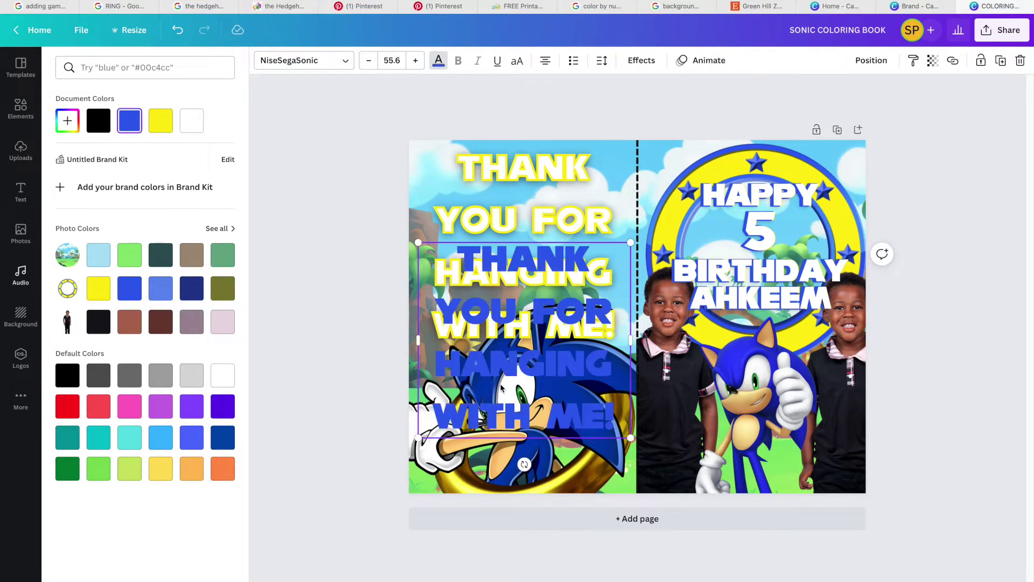
Step: Align the thank-you fill copy over the yellow outline and set it to blue after trying white and dark blue
drag(507, 337, 507, 383)
click(188, 124)
click(191, 289)
drag(472, 309, 472, 263)
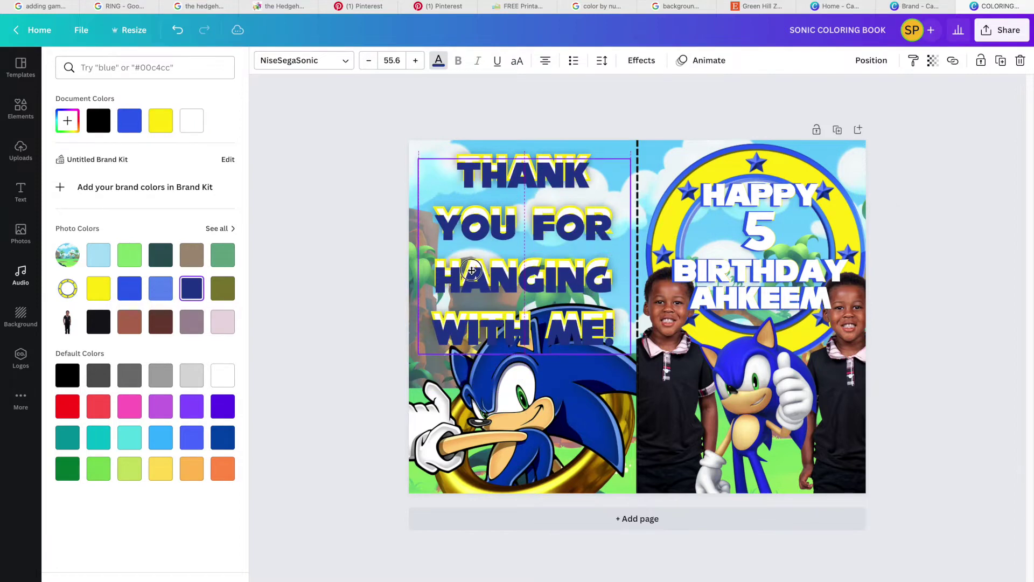
click(131, 295)
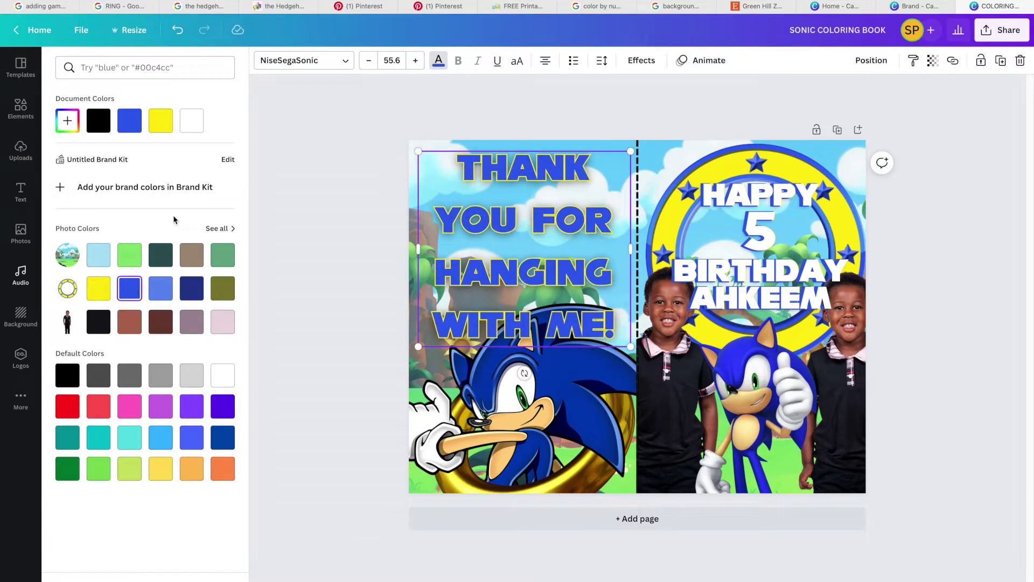
Step: Move the white and hollow birthday heading layers aside and try recoloring the solid layer beneath them yellow
drag(748, 256, 750, 307)
drag(736, 188, 756, 214)
click(753, 204)
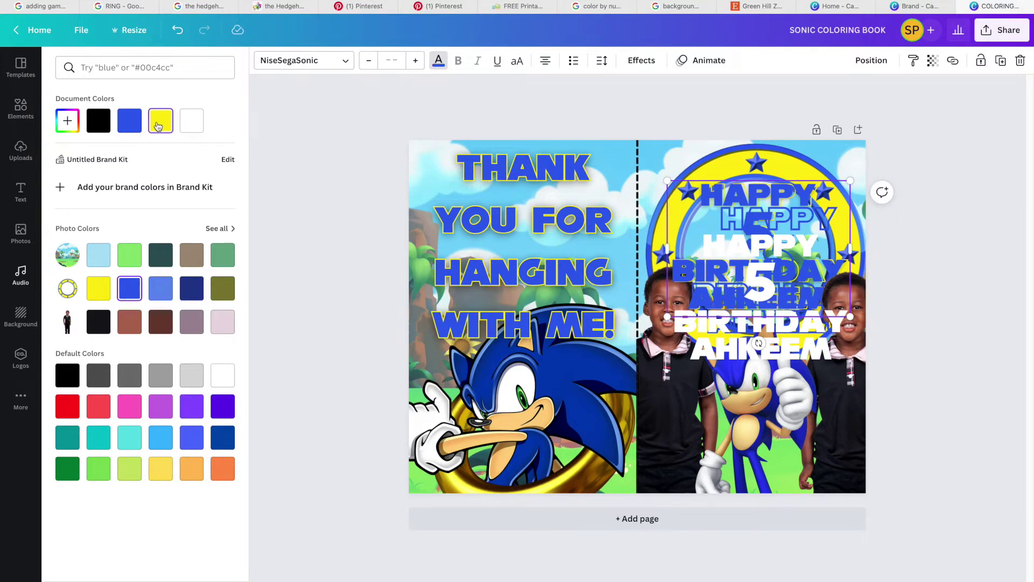
click(157, 126)
Step: Try aligning the hollow blue heading layer over the yellow one and place the white heading back on top
click(798, 221)
key(super+z)
key(super+z)
key(super+z)
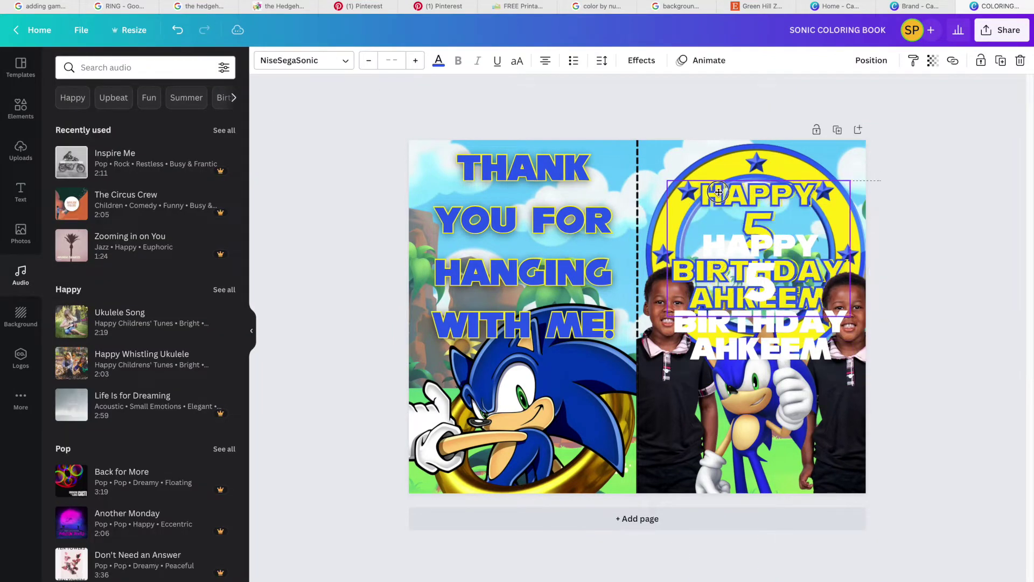
key(super+shift+z)
key(super+shift+z)
key(ctrl+shift+z)
key(ctrl+shift+z)
key(ctrl+shift+z)
key(ctrl+shift+z)
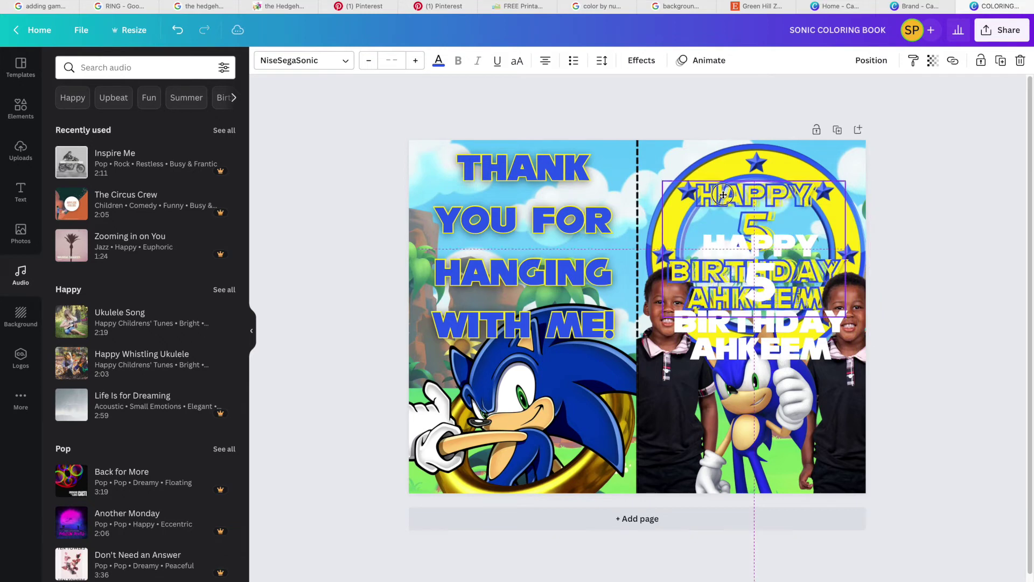
drag(726, 284, 726, 294)
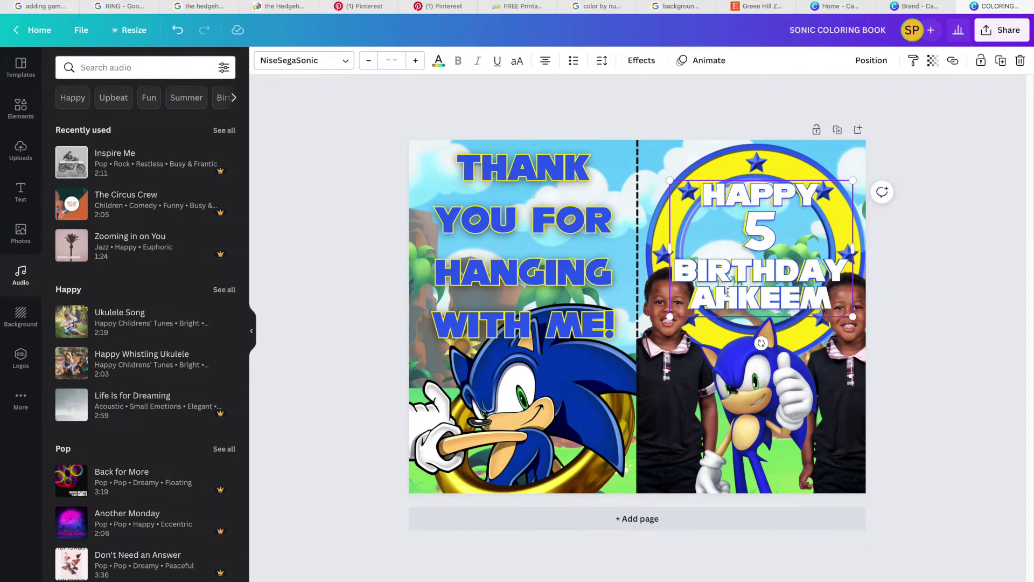
Step: Separate the white and hollow heading layers again and recolor the solid yellow heading layer blue
drag(728, 292, 738, 400)
drag(719, 216, 766, 215)
click(700, 227)
click(440, 64)
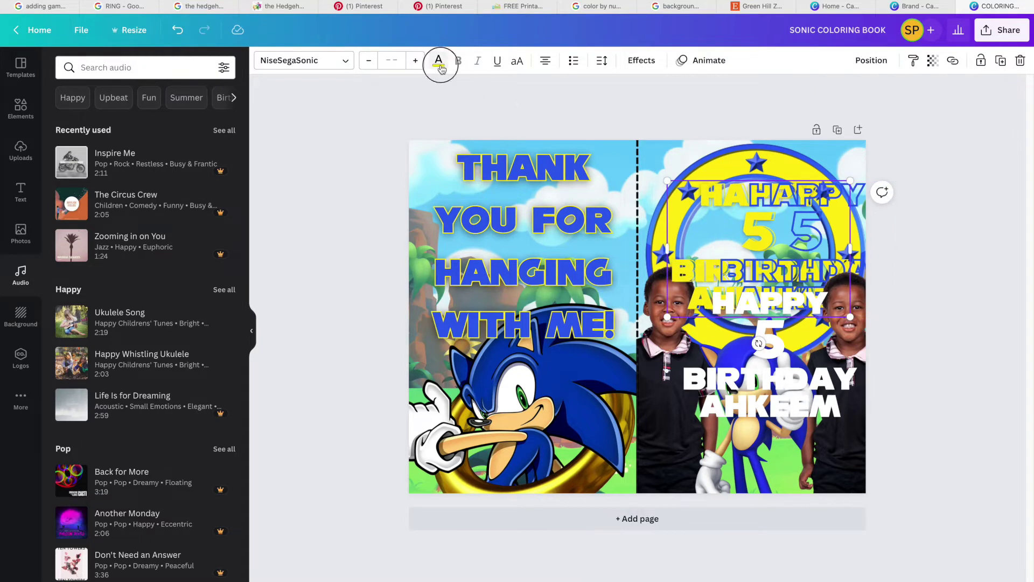
click(440, 68)
click(131, 123)
click(816, 232)
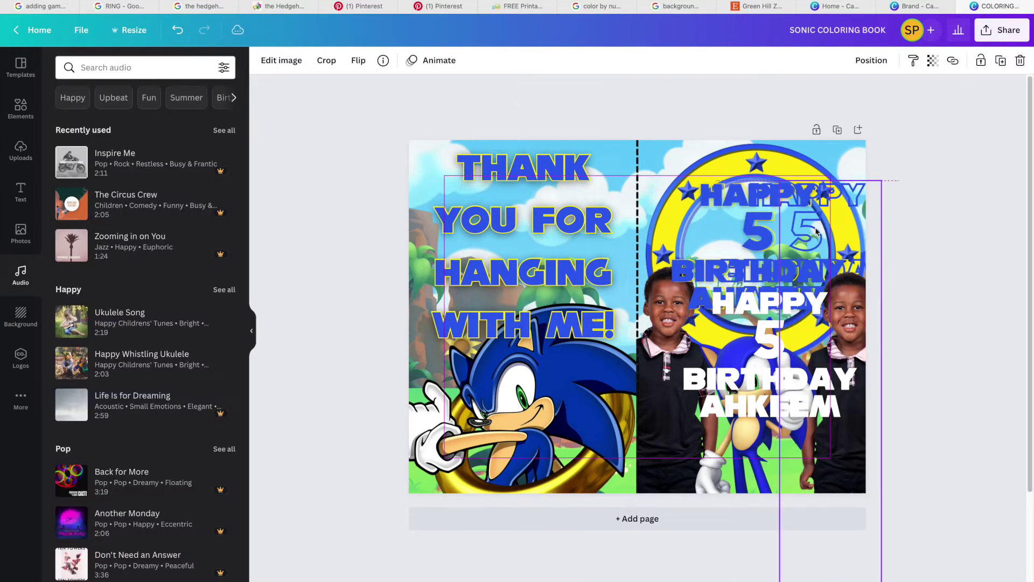
Step: Add a blank second page and paste the cover's blue dashed center divider line onto it
click(639, 253)
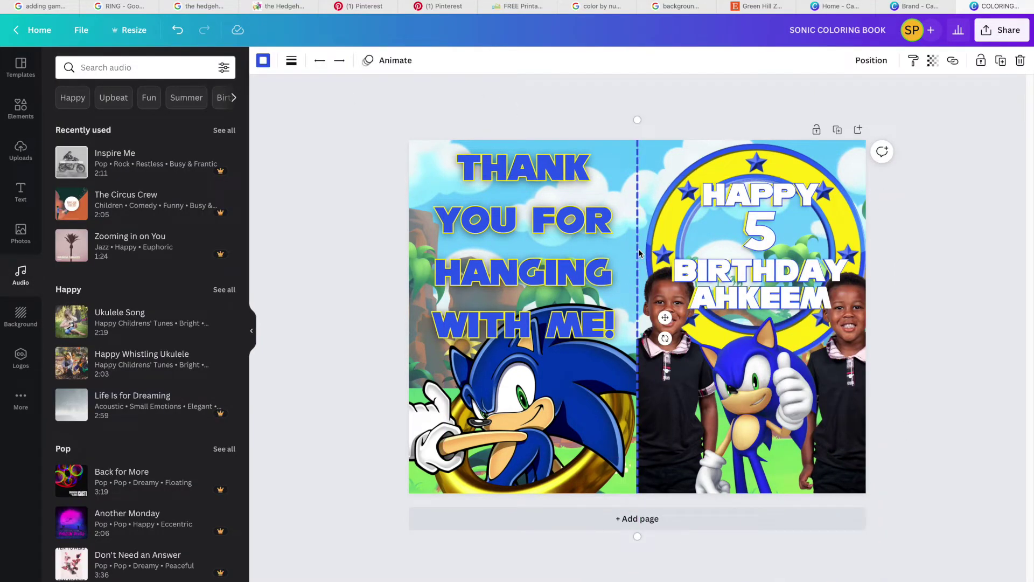
click(859, 130)
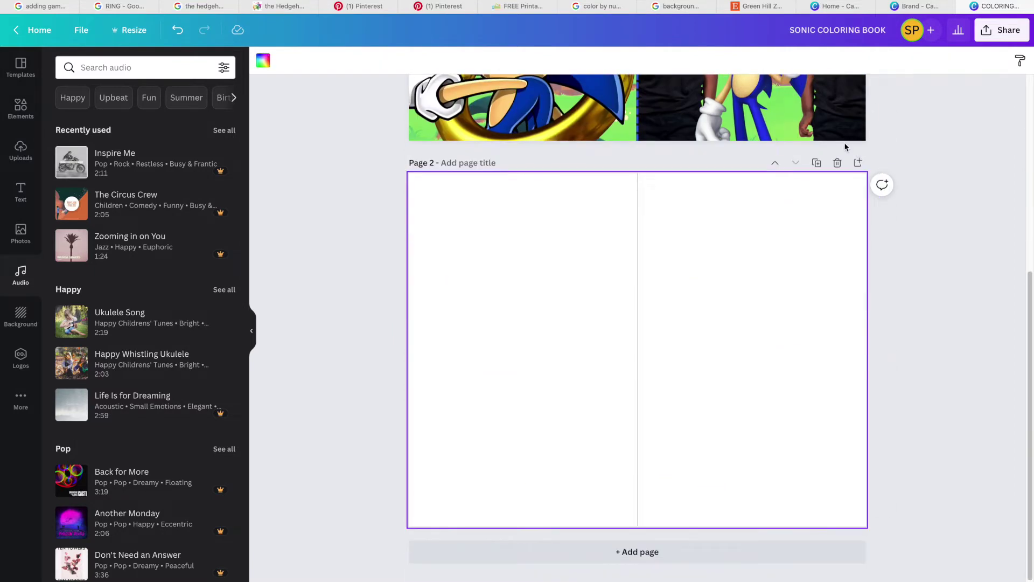
key(ctrl+v)
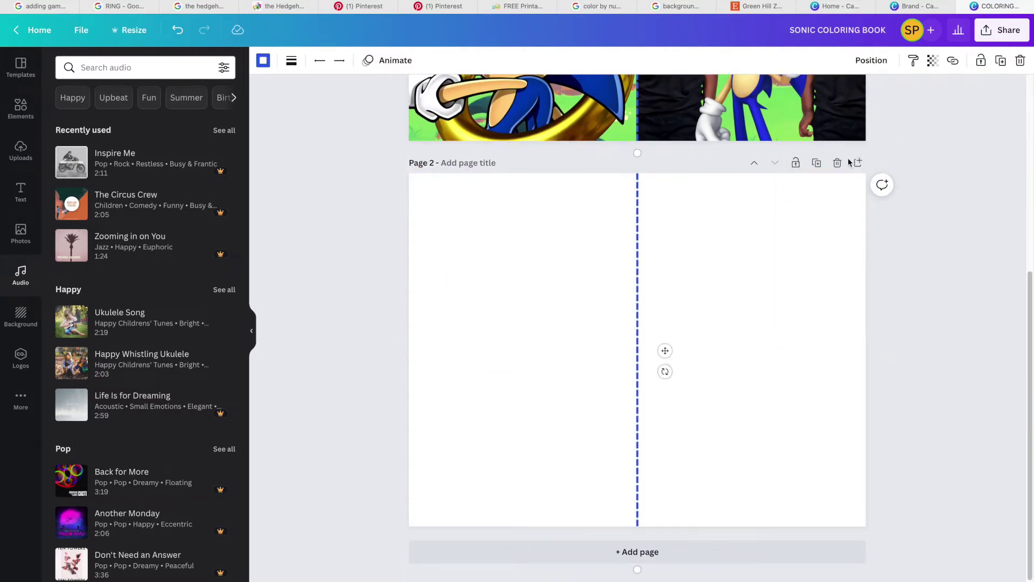
click(858, 163)
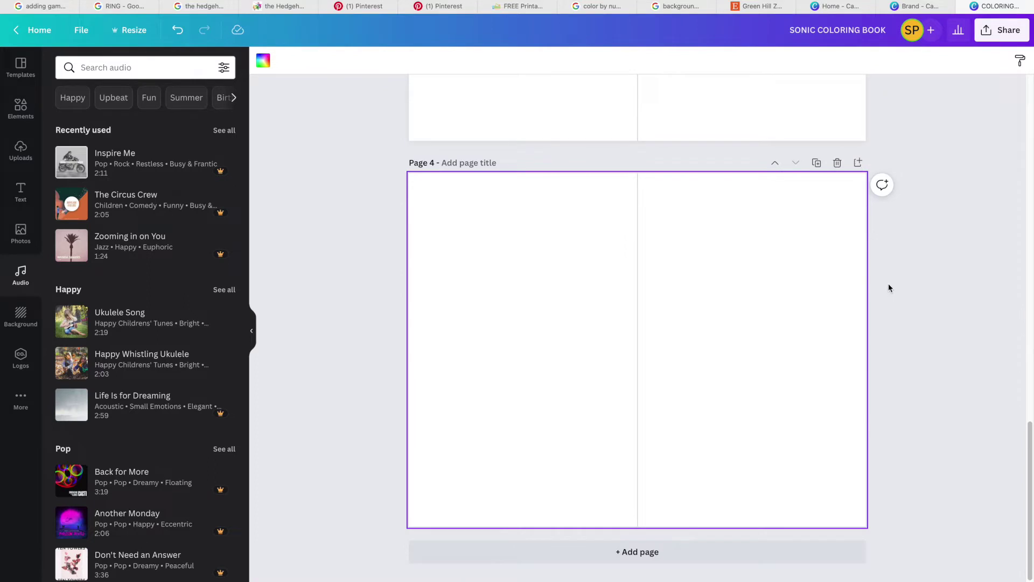
key(super+z)
key(super+z)
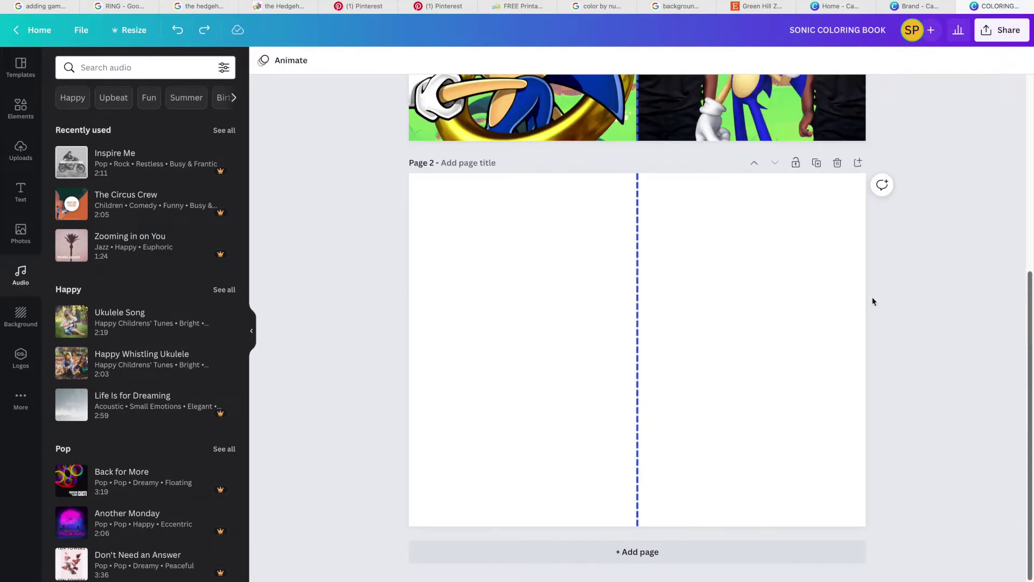
Step: Duplicate page 2 with its dashed divider twice to make pages 3 and 4
click(817, 163)
click(817, 163)
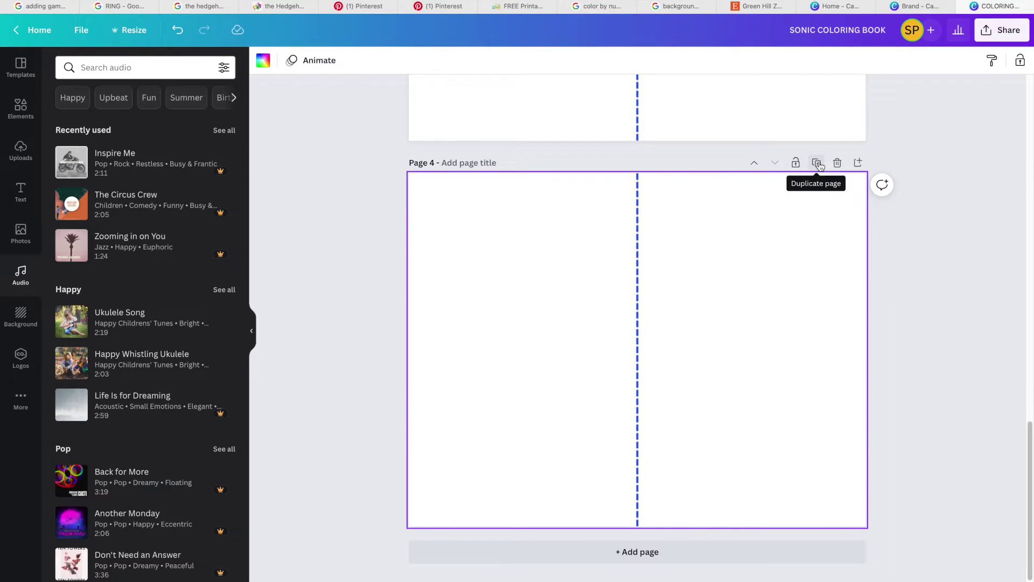
Step: Place the uploaded shape-tracing worksheet on the left half of page 2 and crop it to the truck and shapes grid
drag(1027, 430, 1004, 170)
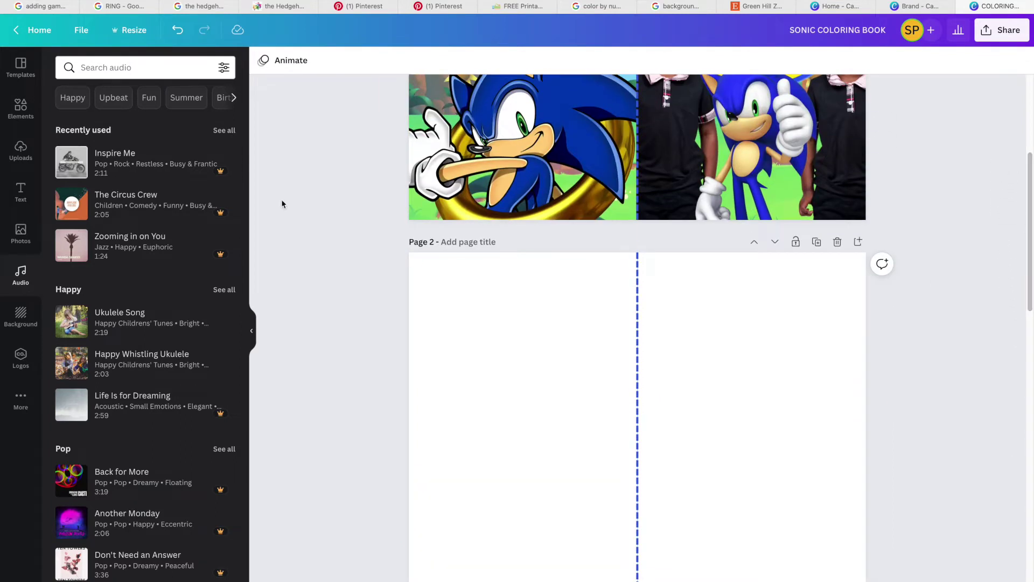
click(7, 160)
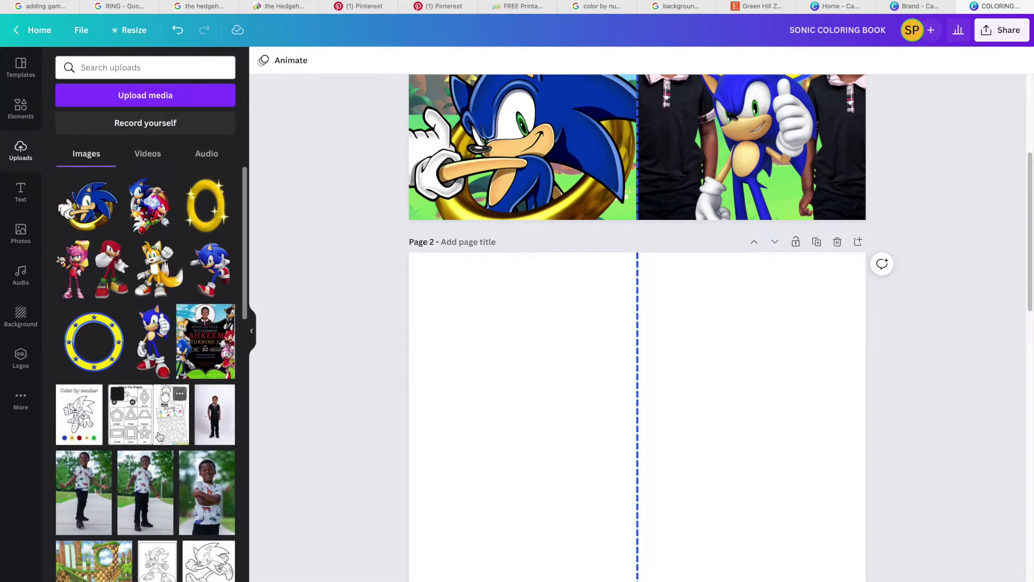
click(162, 437)
drag(534, 407, 463, 352)
drag(562, 263, 561, 279)
drag(711, 377, 578, 403)
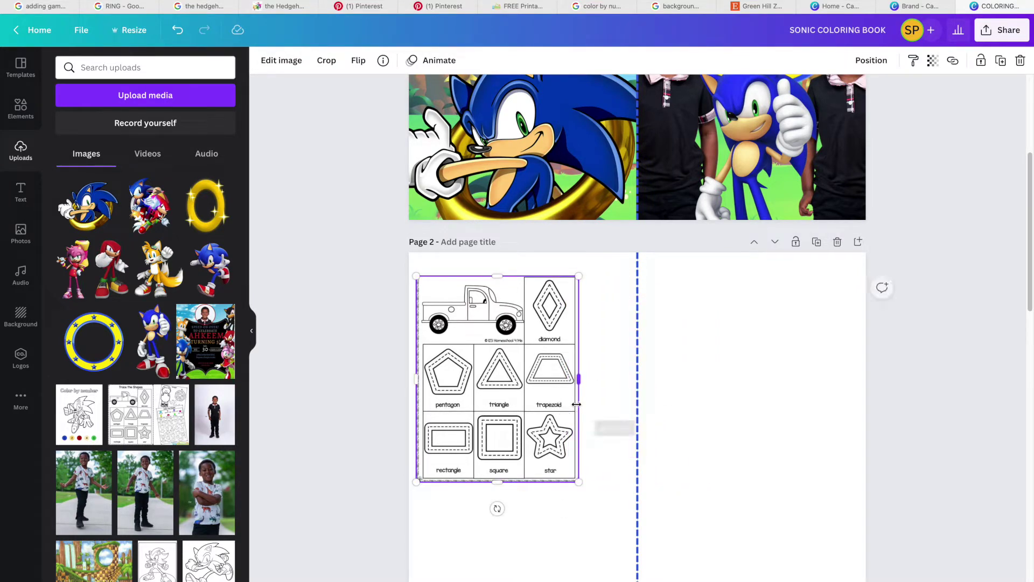
drag(497, 484, 497, 478)
drag(418, 371, 422, 372)
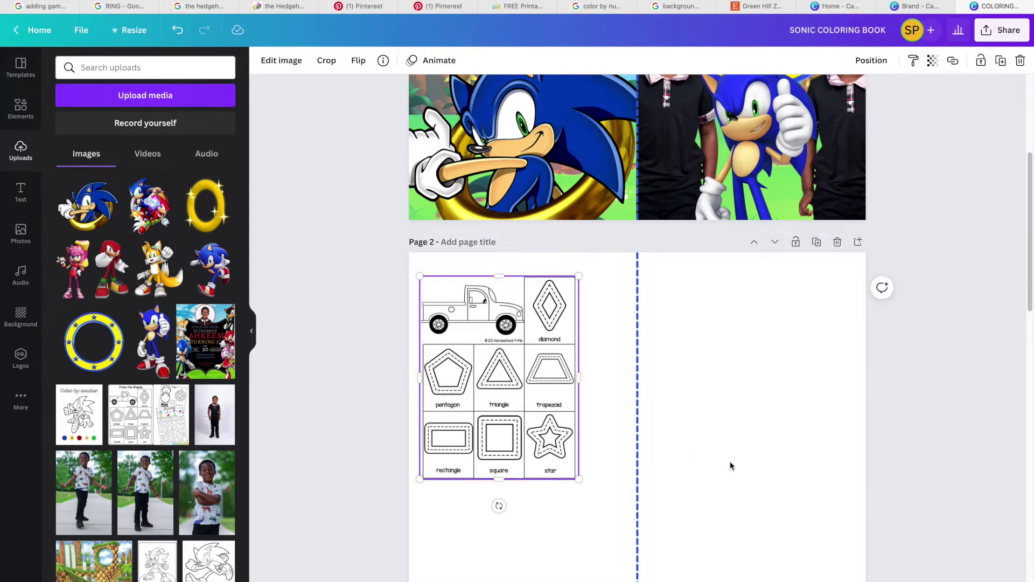
drag(547, 395, 565, 406)
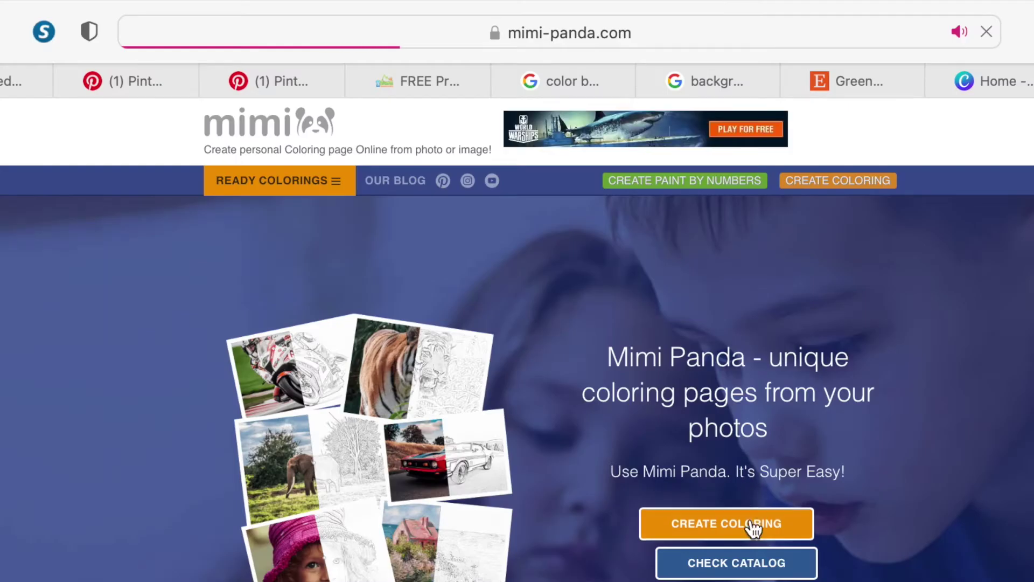
Step: Open Mimi Panda's photo-to-coloring converter, and upload IMG_2388.heic from the SONIC COLORING BOOK folder to remove.bg in another tab
click(752, 525)
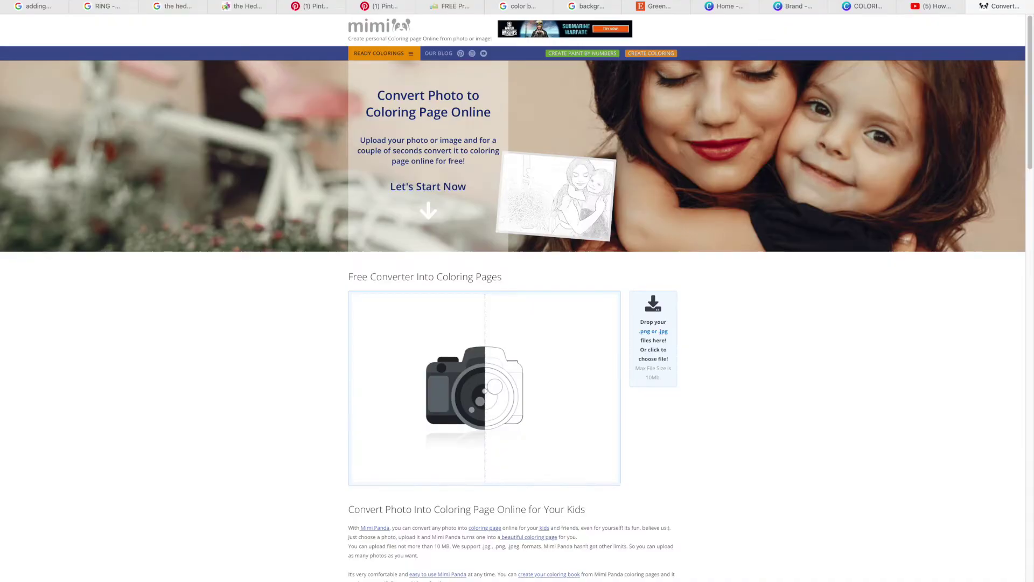
key(super+t)
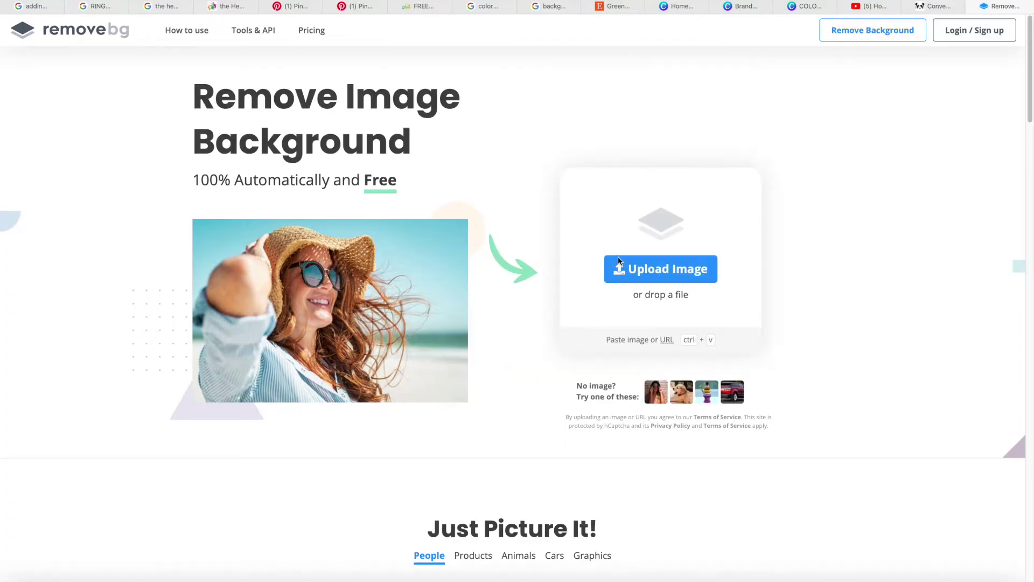
click(618, 262)
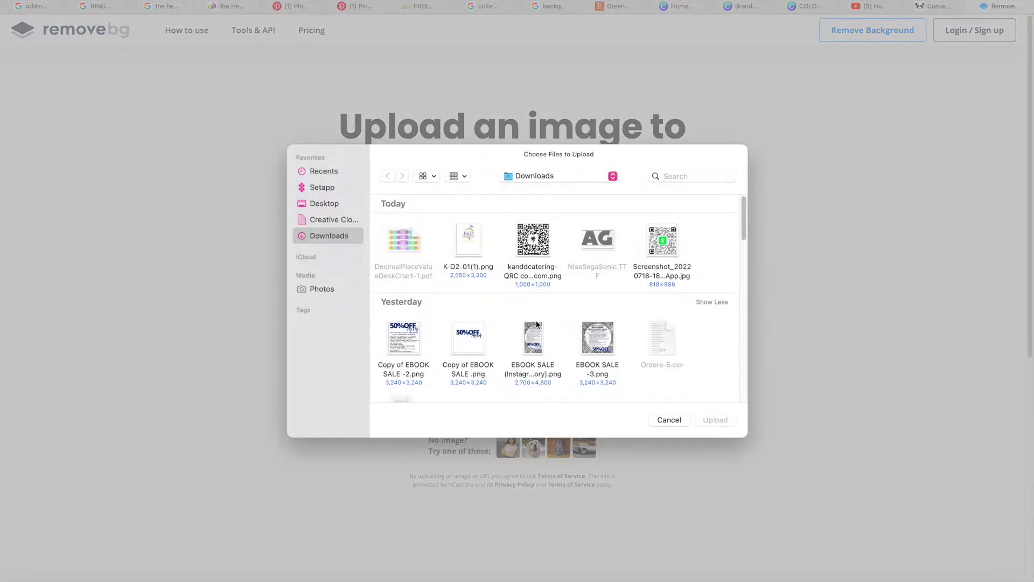
click(321, 201)
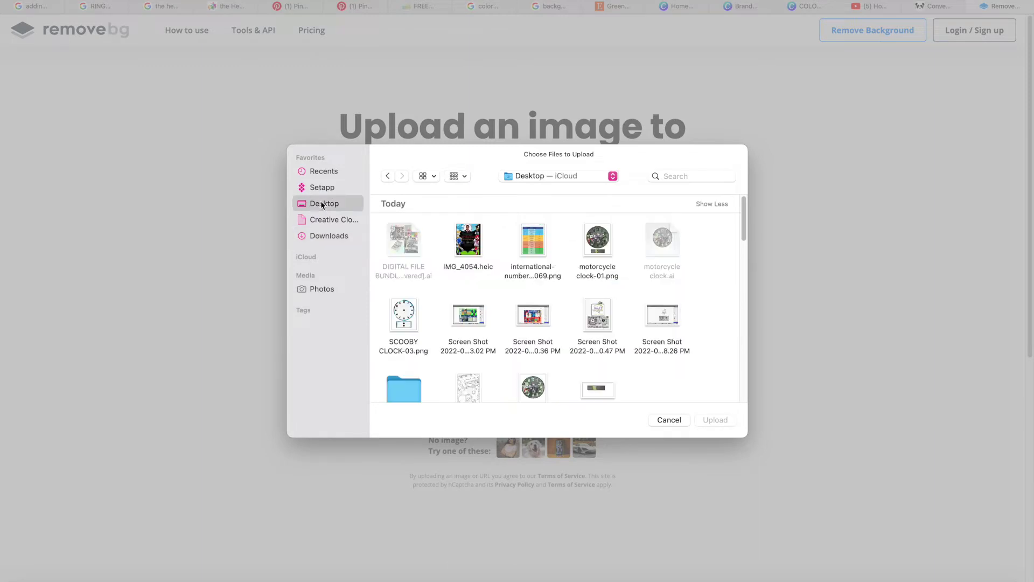
scroll(738, 279, down, 4)
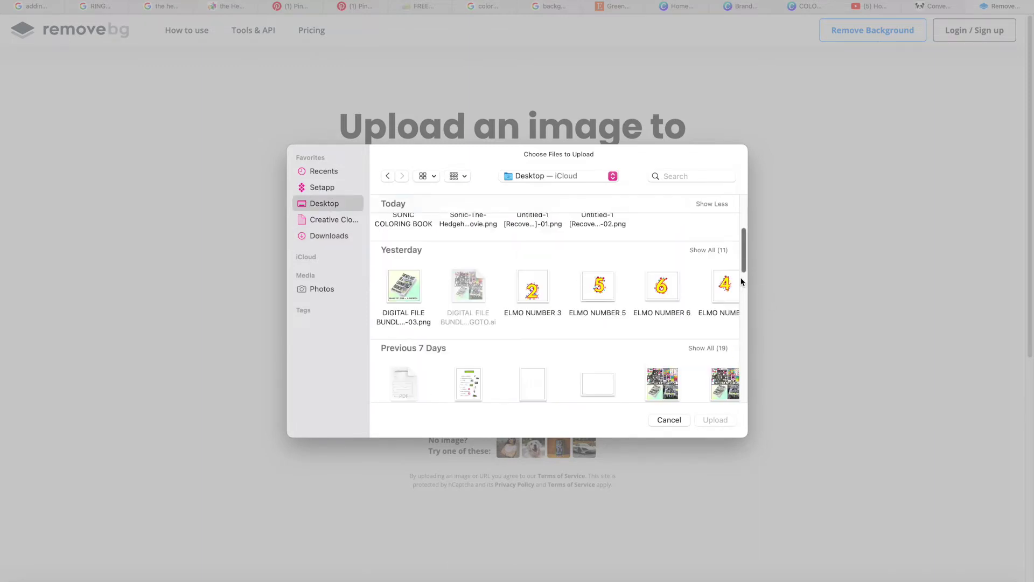
scroll(743, 237, up, 4)
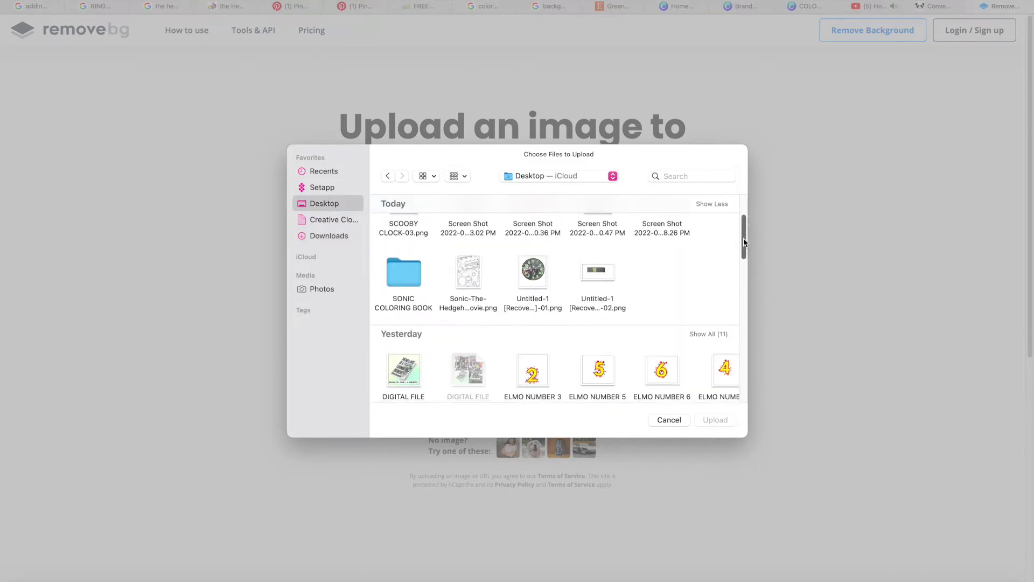
double_click(416, 279)
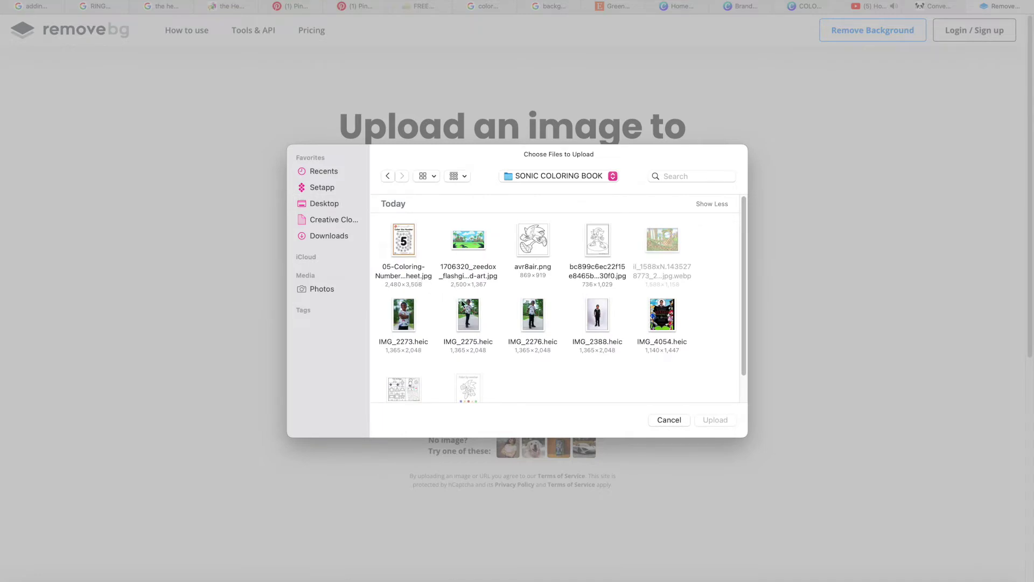
double_click(606, 314)
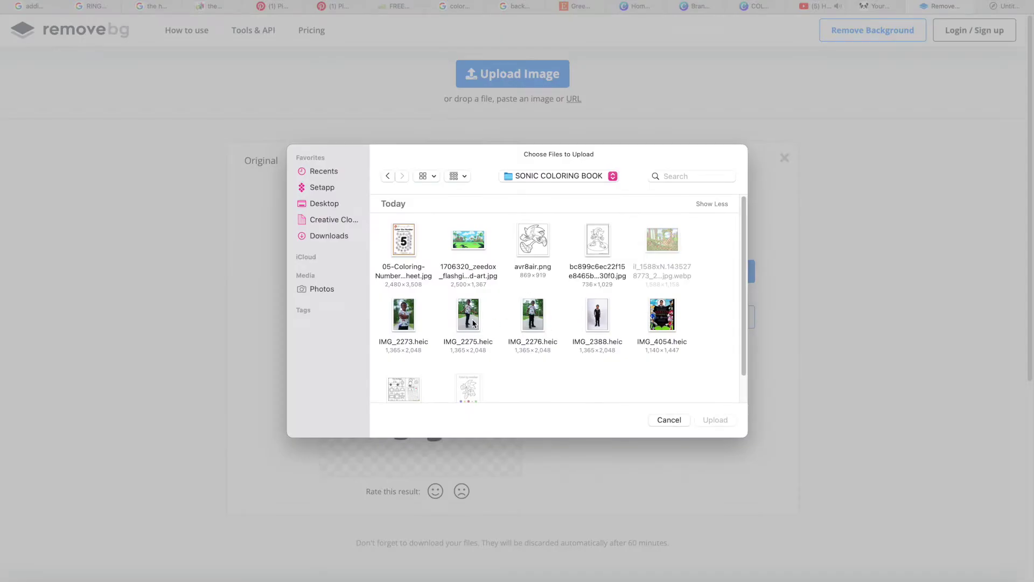
Step: Remove the background from IMG_2275.heic in remove.bg and download the cutout
double_click(468, 320)
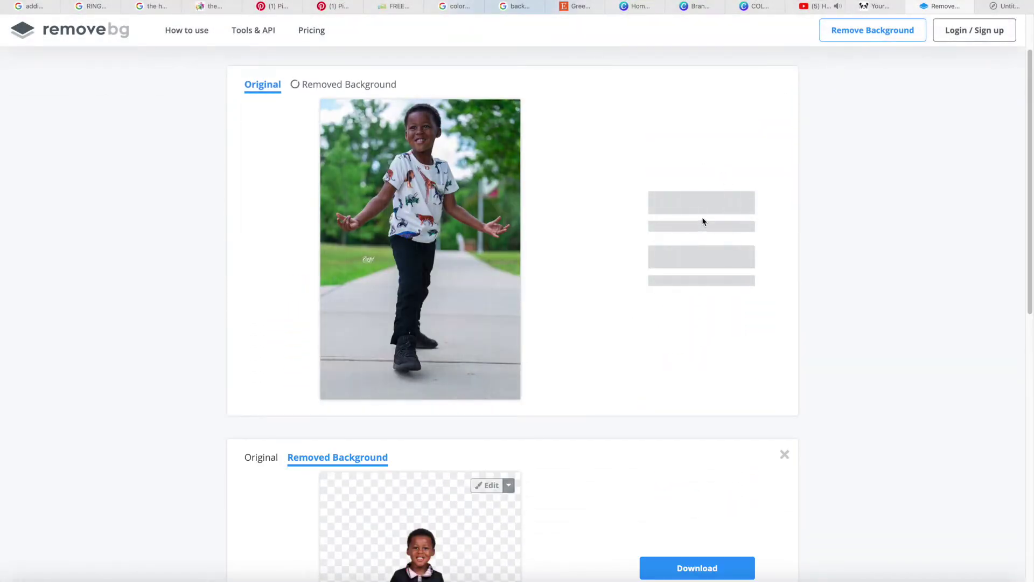
click(694, 204)
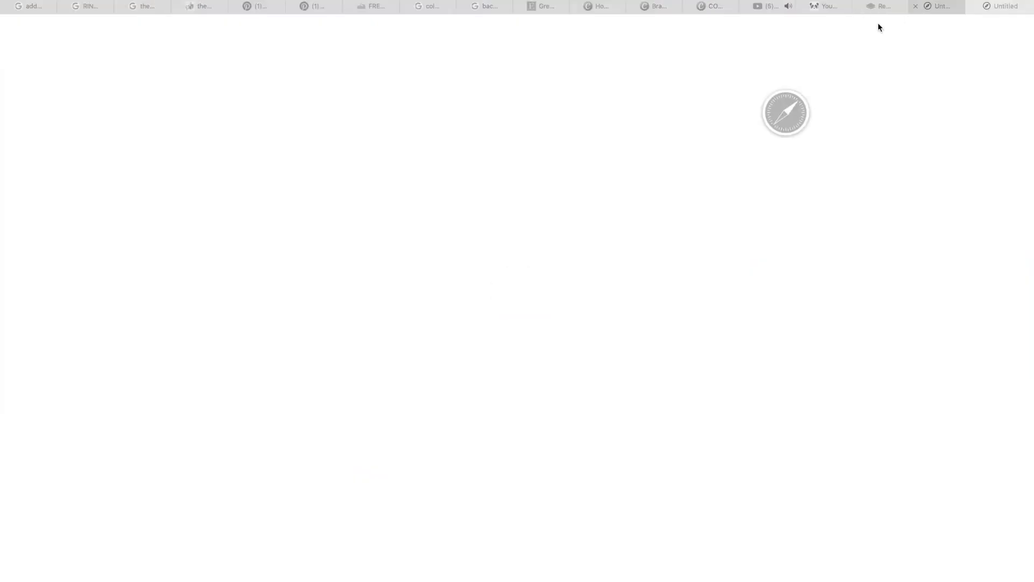
key(ctrl+Left)
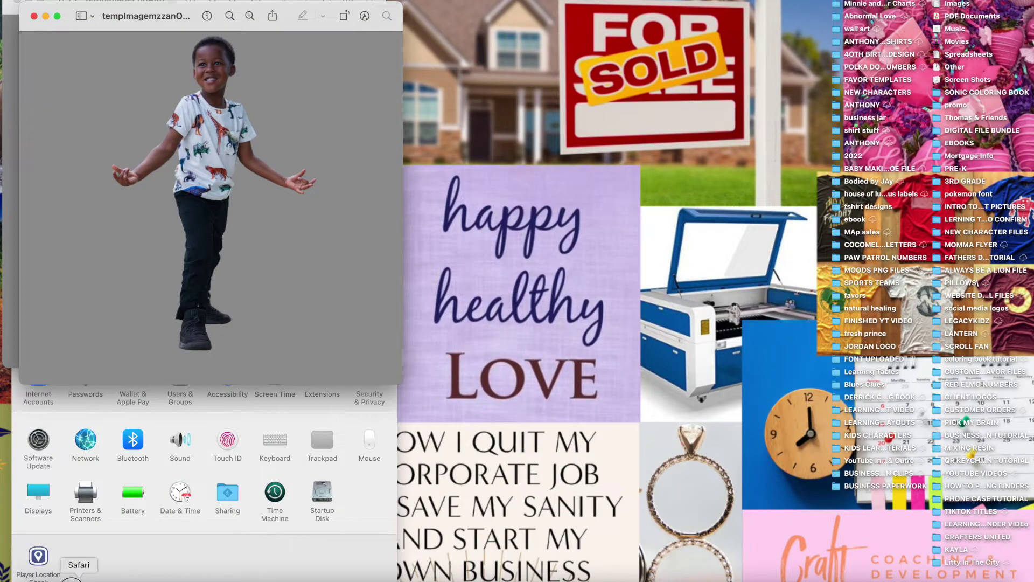
Step: Switch to Mimi Panda and convert the downloaded cutout of the boy in the animal-print shirt into a coloring page
click(75, 579)
click(817, 8)
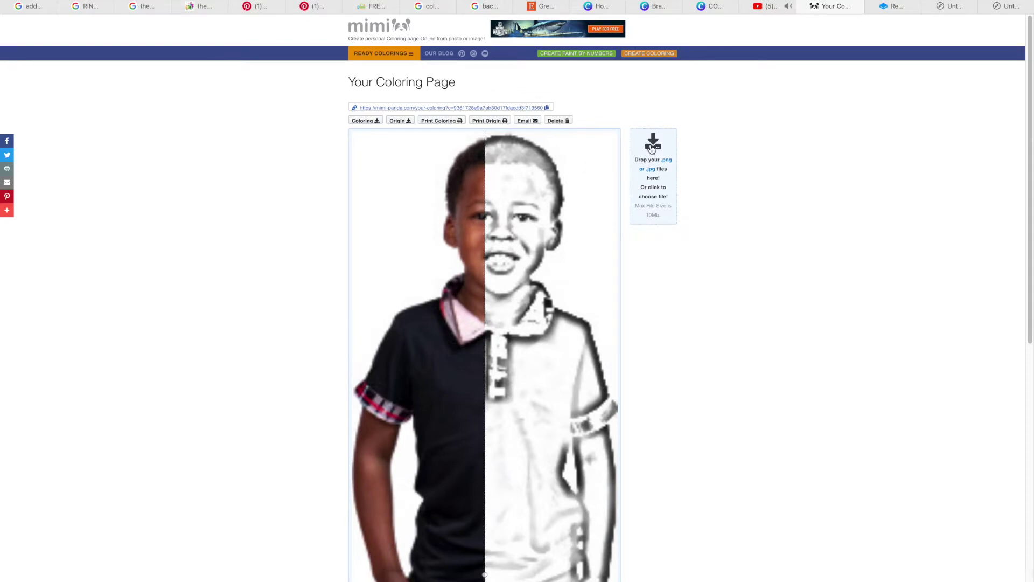
click(652, 150)
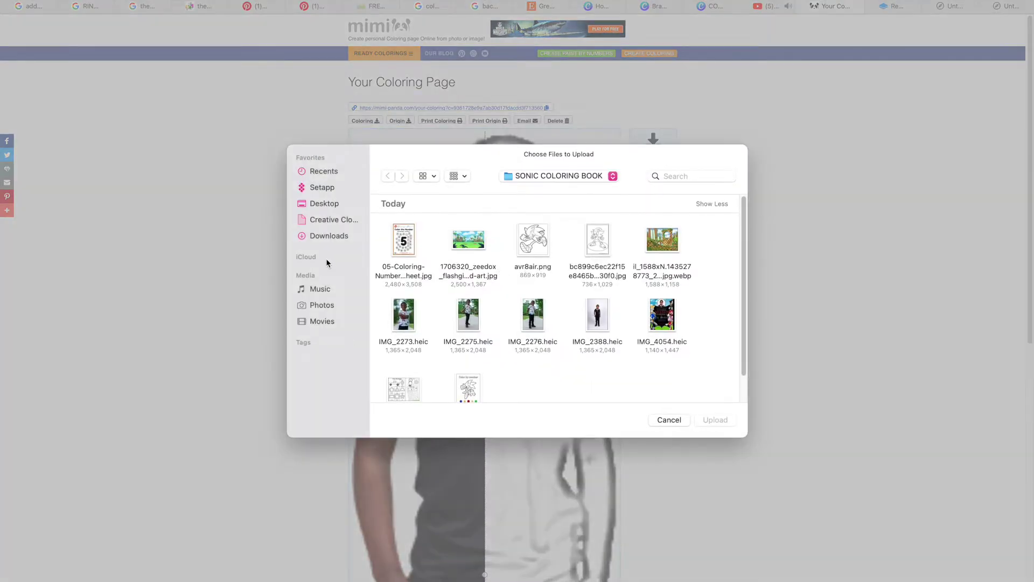
click(330, 237)
double_click(467, 312)
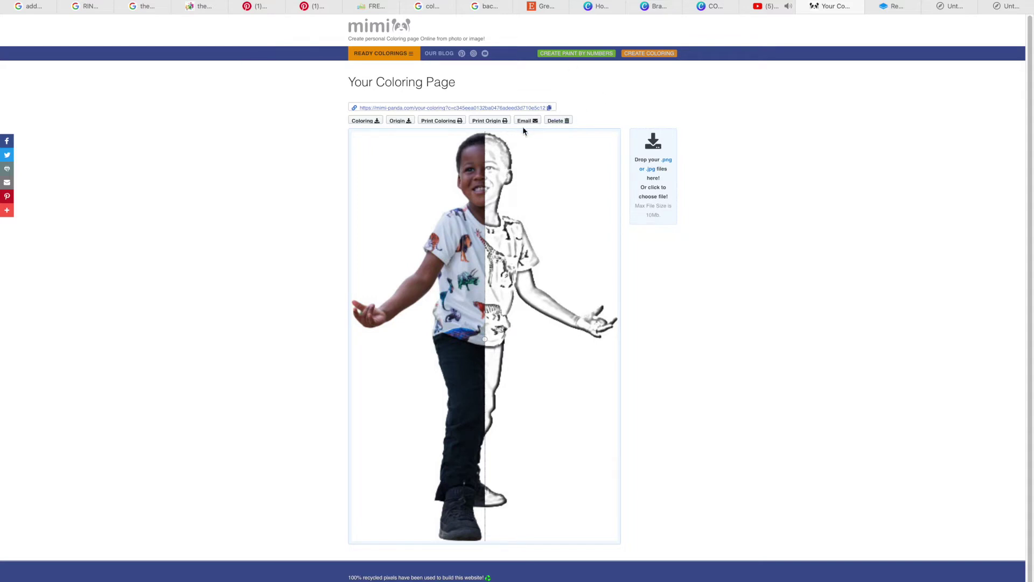
Step: Get the finished coloring image of the boy and bring it into page 2 of the Canva coloring book
click(375, 122)
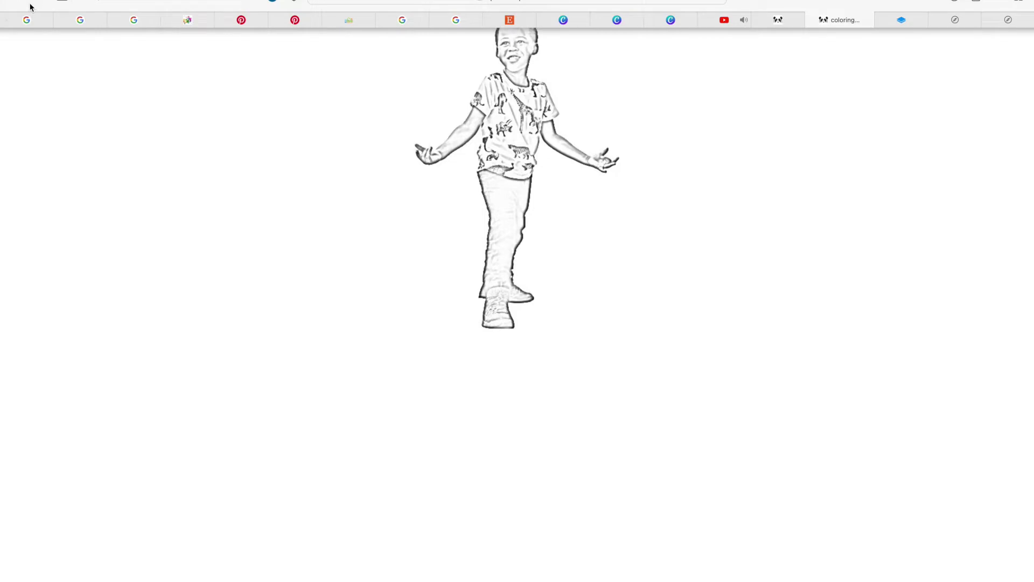
click(40, 2)
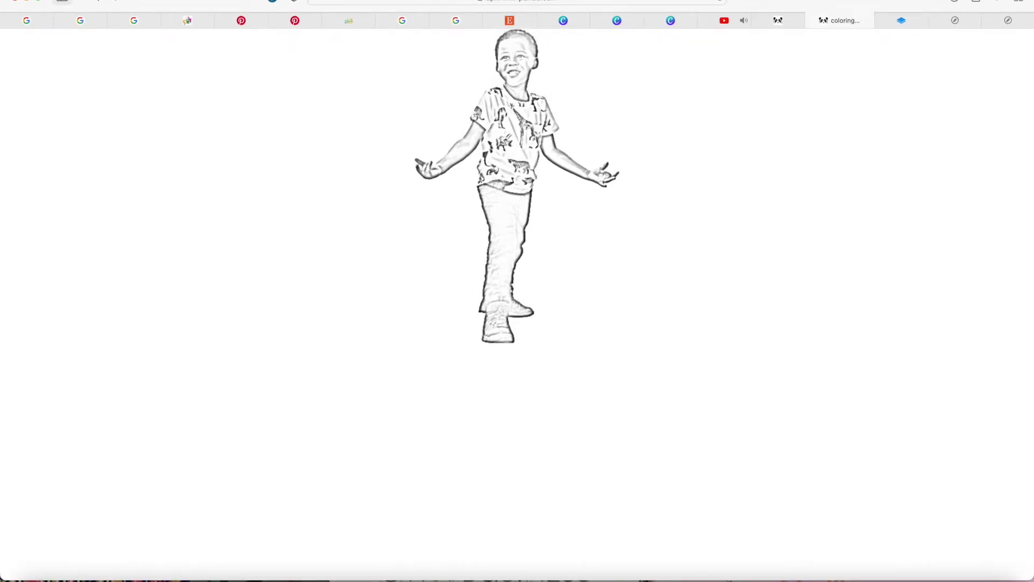
drag(765, 2, 614, 106)
drag(388, 218, 353, 59)
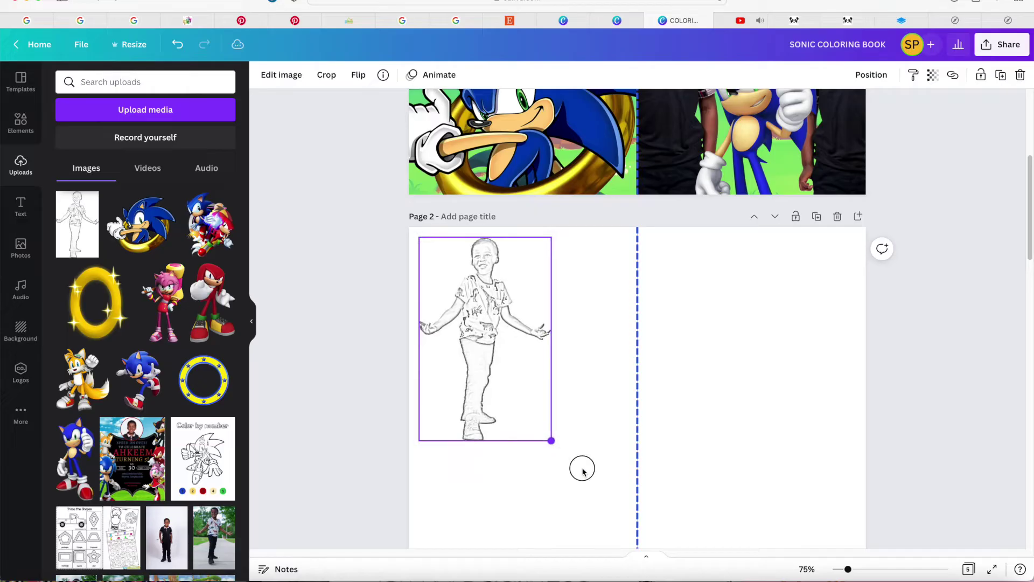
Step: Enlarge the boy's line drawing on page 2 and crop its side at the dashed divider so it fills the left half
drag(580, 469, 776, 572)
mouse_move(614, 487)
mouse_down()
mouse_move(580, 478)
mouse_move(605, 487)
mouse_up()
scroll(1027, 288, down, 1)
mouse_move(1027, 286)
mouse_down()
mouse_move(1025, 332)
mouse_move(1015, 270)
mouse_up()
click(792, 373)
click(614, 350)
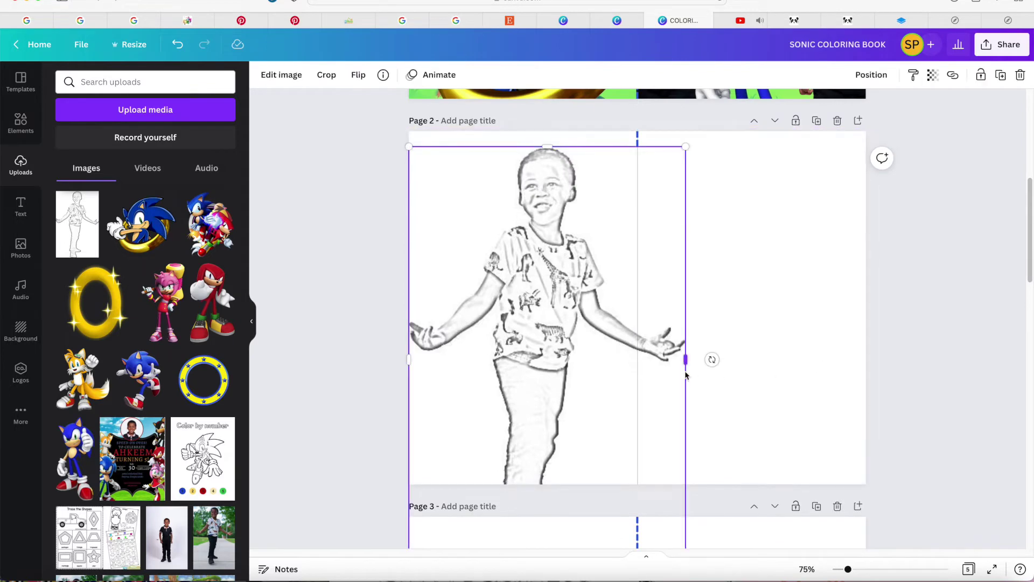
drag(684, 364, 627, 386)
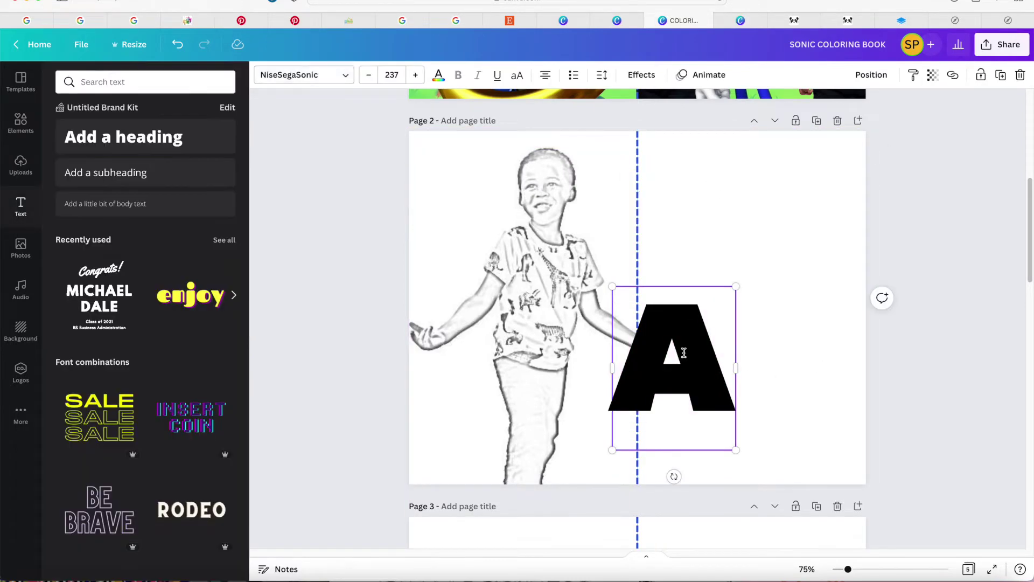
Step: Move the large letter A to the upper part of page 2's right half and color it blue
click(770, 203)
drag(711, 298, 777, 156)
click(438, 75)
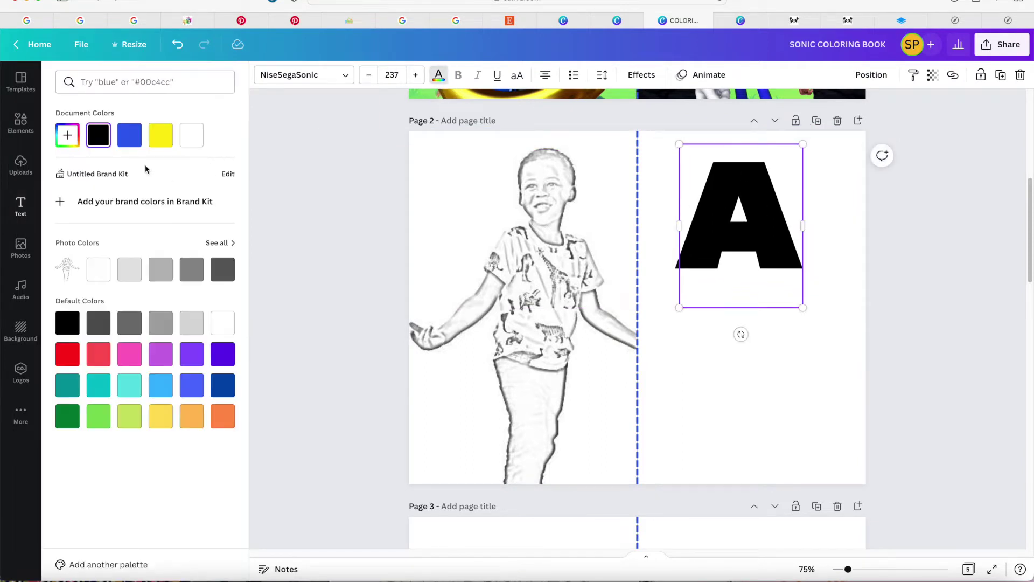
click(128, 143)
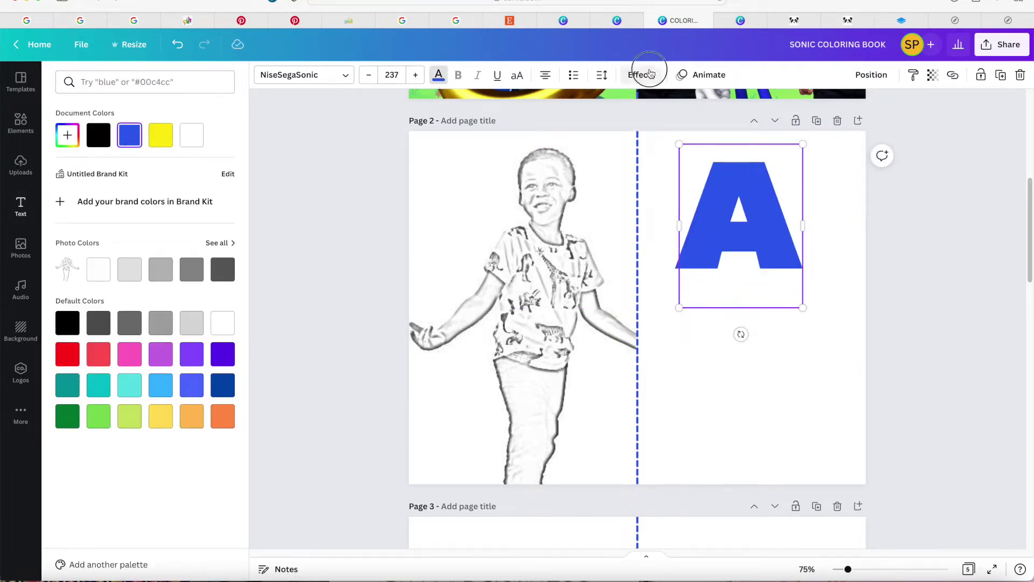
Step: Apply the Hollow effect with thickness 79 to the letter A and enlarge it to nearly the width of the right half
click(649, 74)
click(64, 210)
drag(141, 294, 192, 294)
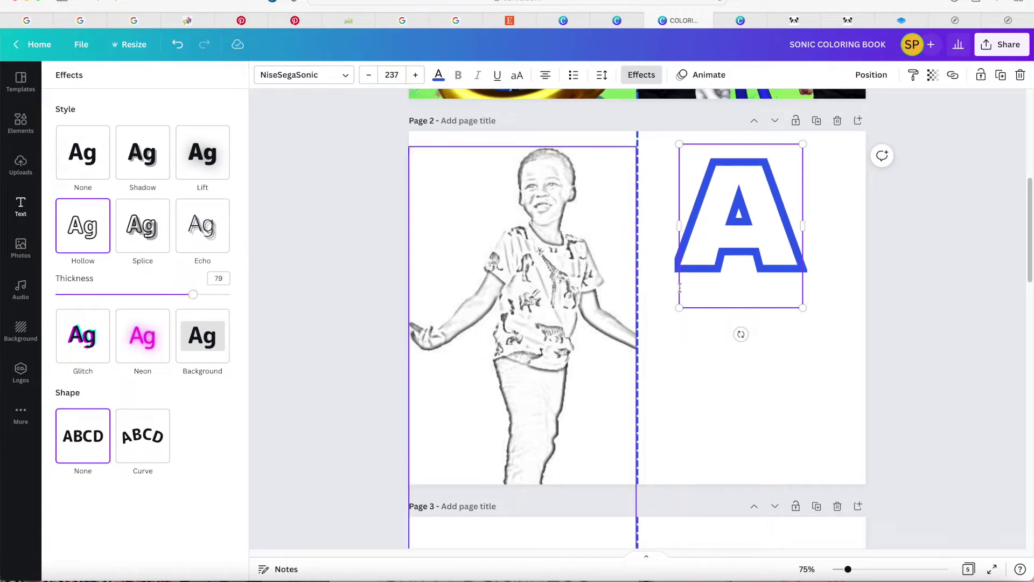
drag(803, 308, 889, 382)
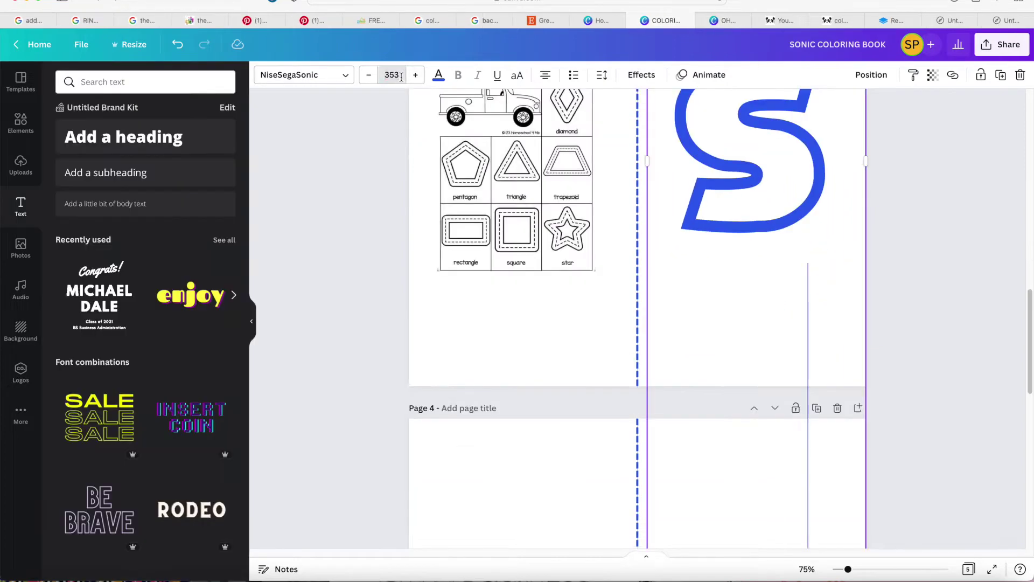
Step: Add blue hollow text reading "IS FOR" and the child's name on two lines beneath the large letter A
click(392, 74)
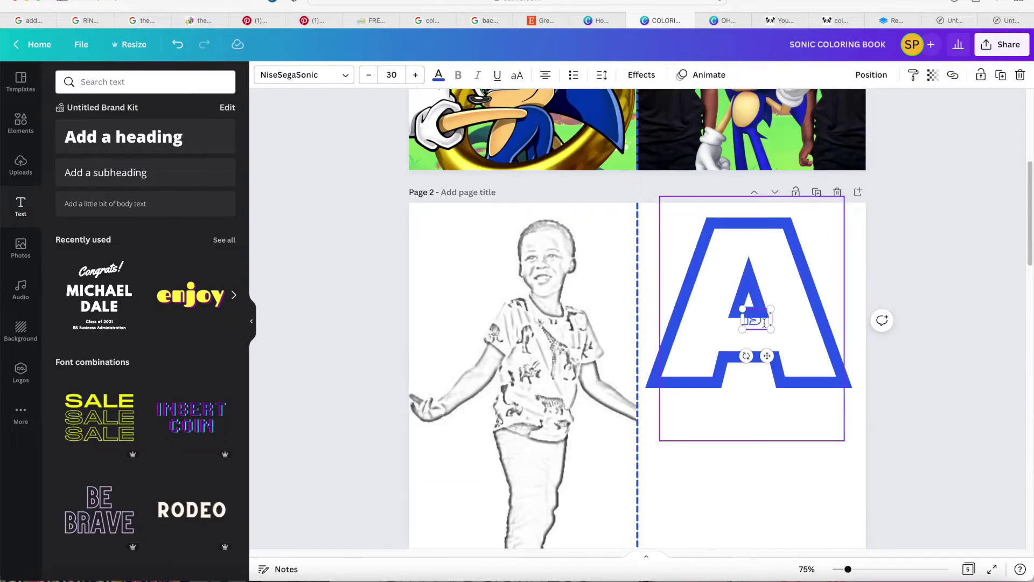
drag(771, 329, 903, 422)
drag(821, 370, 748, 462)
click(783, 458)
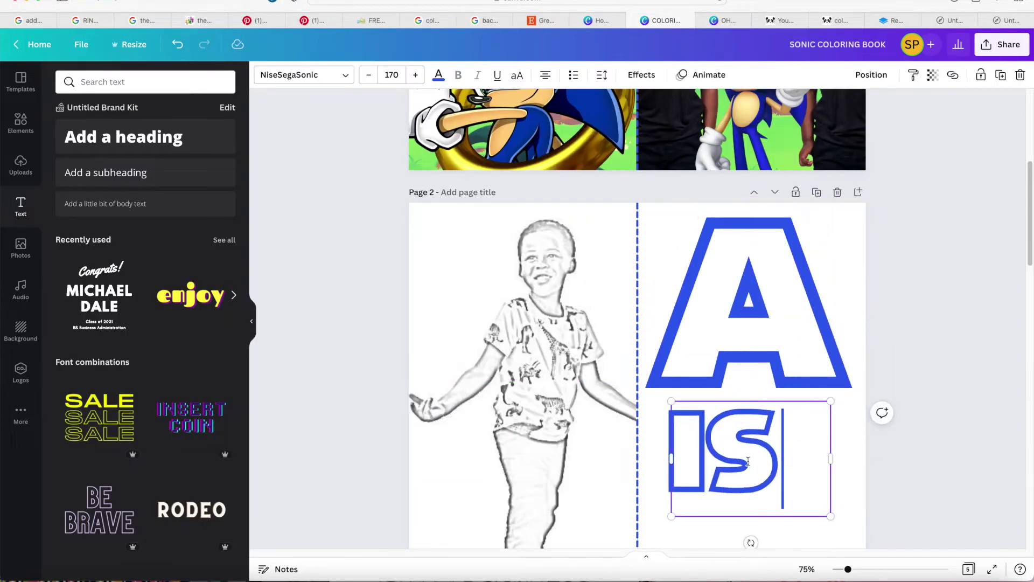
text(FOR)
drag(866, 363, 944, 358)
click(392, 74)
click(421, 356)
text(AHKEEM)
click(948, 245)
Step: Set the caption beneath the letter A to font size 88 and scale it down to 69.9
drag(849, 213, 684, 197)
double_click(790, 234)
click(411, 77)
click(412, 77)
click(412, 77)
click(412, 77)
click(402, 78)
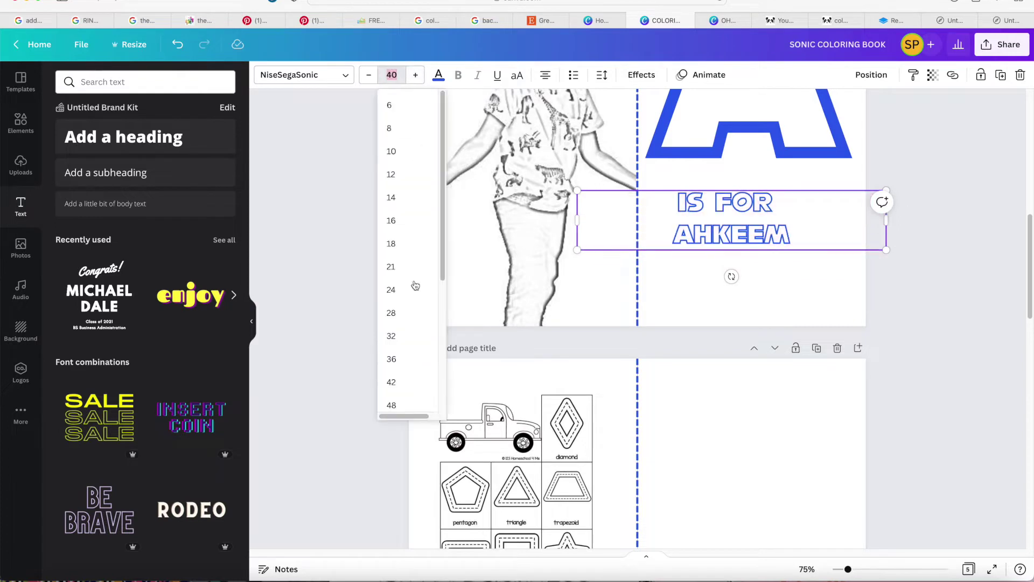
text(88)
key(Return)
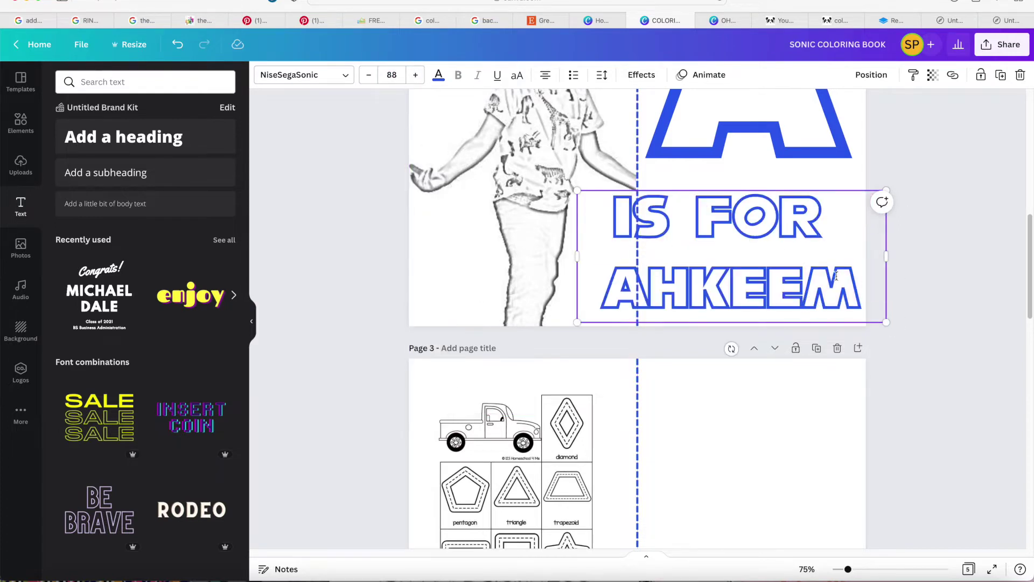
drag(888, 326, 823, 296)
click(997, 296)
Step: Tighten the caption's line spacing to 1.22 and scale it to size 65.4 within page 2's right half
click(720, 260)
click(602, 75)
drag(674, 159, 649, 160)
click(898, 353)
drag(729, 250, 789, 246)
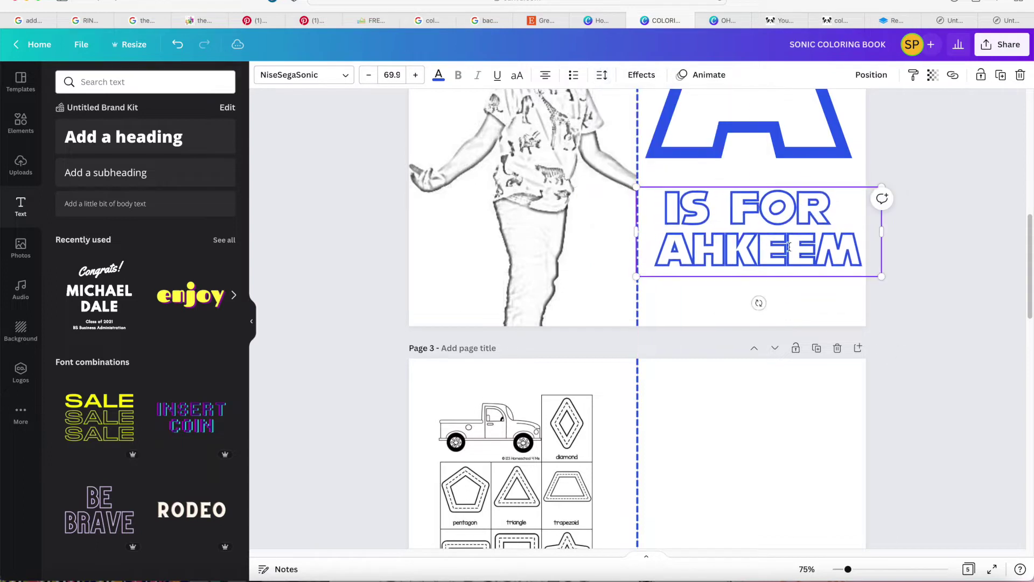
drag(880, 277, 865, 270)
click(602, 75)
drag(651, 159, 660, 160)
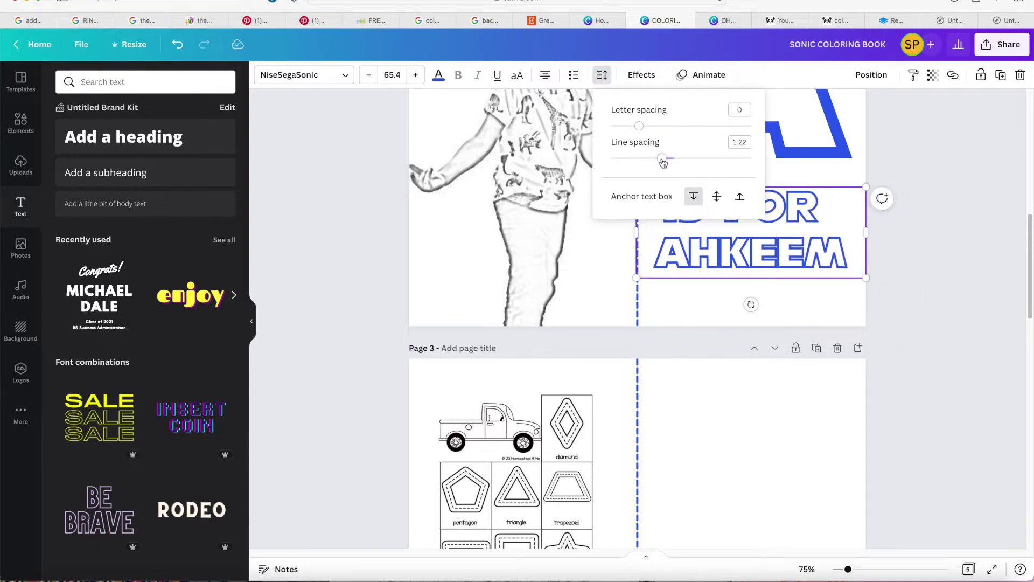
Step: Color the caption dark blue and remove its Hollow effect so the letters are solid
click(440, 76)
click(222, 384)
click(641, 74)
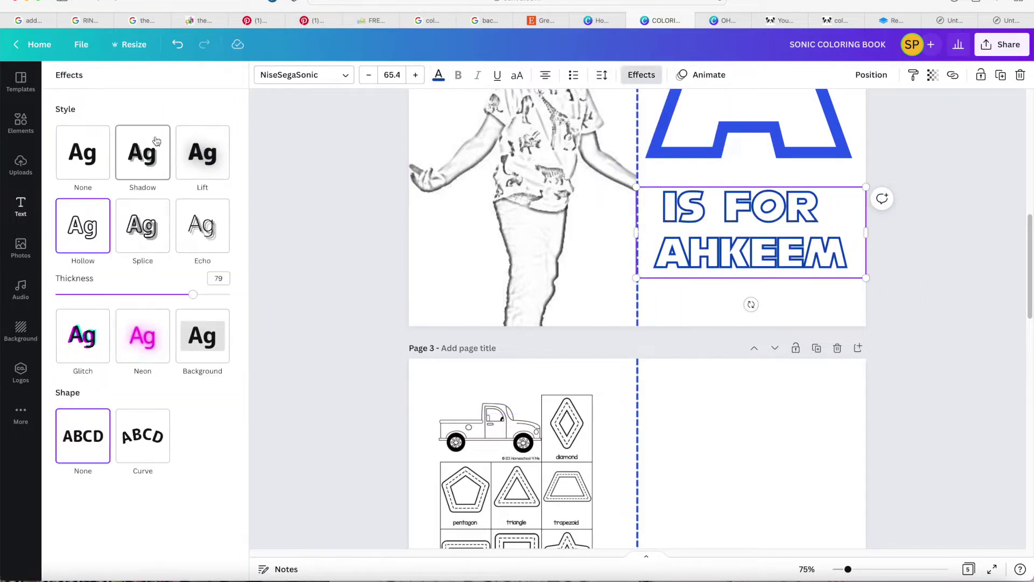
click(82, 152)
click(881, 176)
drag(786, 229, 785, 226)
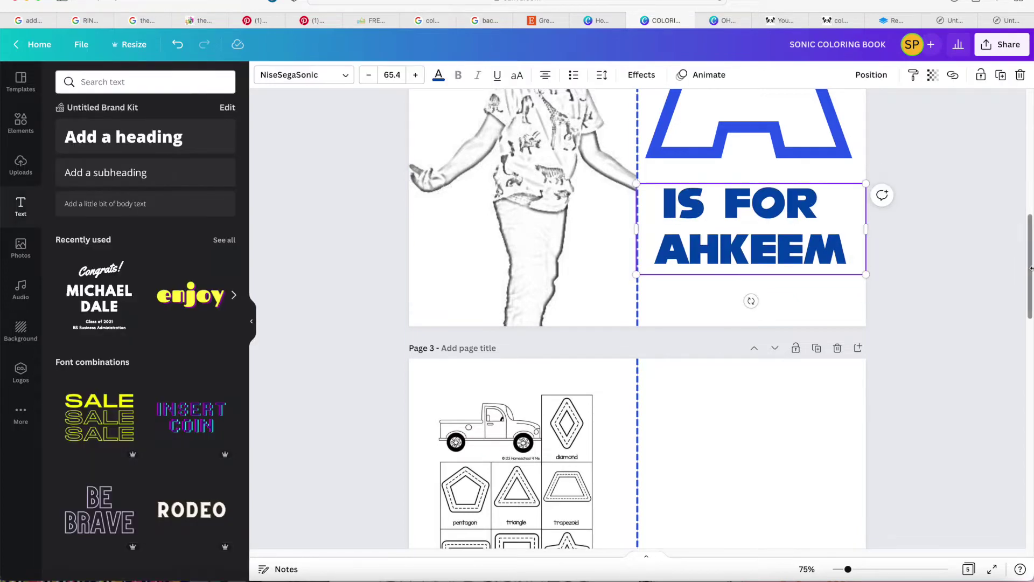
Step: Shift the letter A and the caption slightly down in the right half of page 2
drag(1028, 269, 1028, 231)
drag(773, 269, 775, 281)
drag(752, 394, 755, 404)
drag(759, 299, 764, 307)
drag(814, 337, 808, 343)
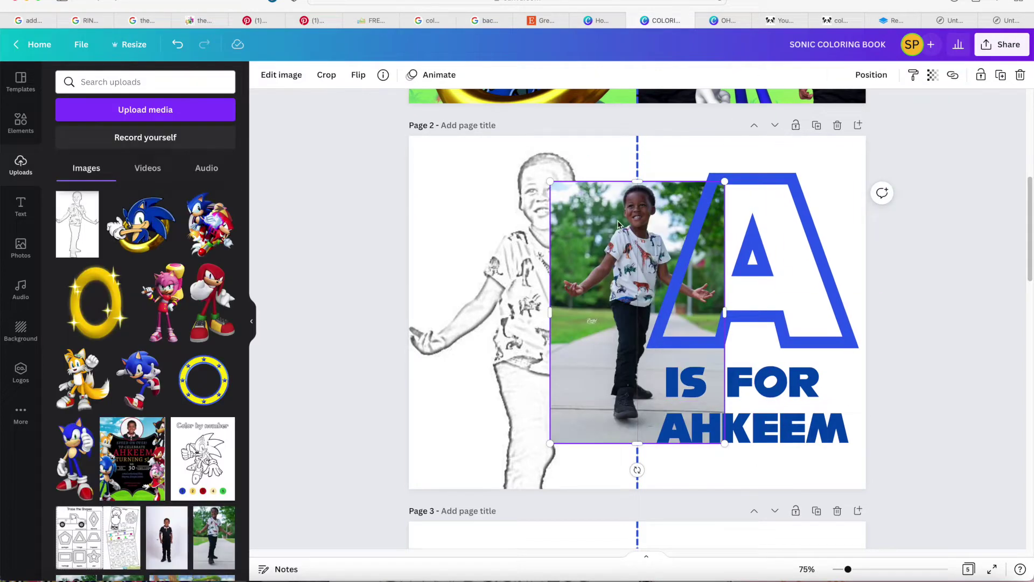
Step: Move the color photo of the boy up slightly on page 2 and remove its background
drag(618, 224, 623, 203)
click(281, 74)
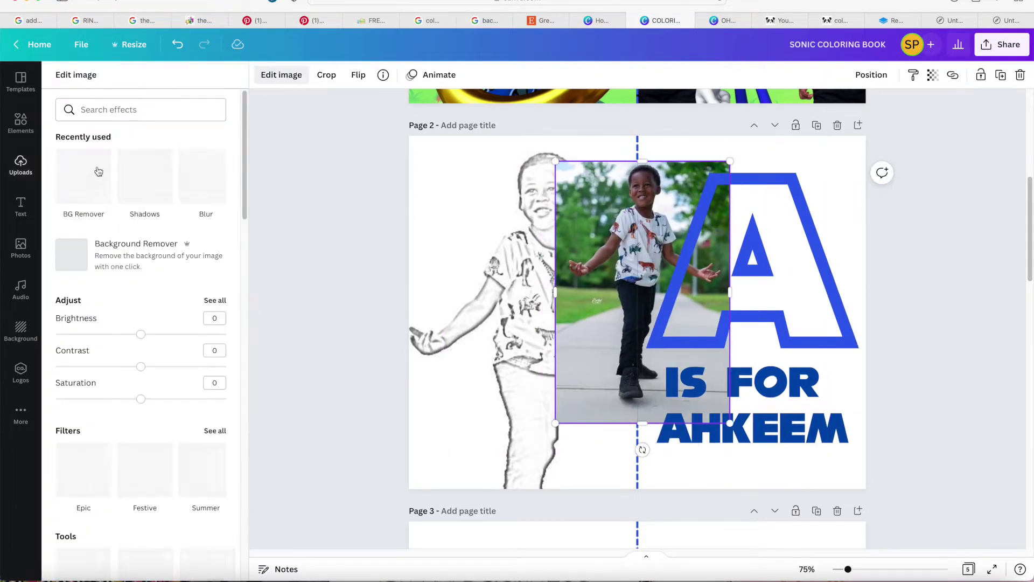
click(126, 244)
Step: Duplicate the letter A, remove the copy's Hollow effect, color it white and layer it behind the blue outline as a fill
click(717, 242)
key(super+d)
click(641, 75)
click(83, 156)
click(438, 75)
click(191, 135)
drag(721, 235, 713, 231)
click(871, 74)
click(826, 110)
Step: Enlarge the boy's cutout photo behind the letter A and crop its side at the dashed divider
drag(631, 221, 649, 197)
drag(748, 397, 854, 554)
click(695, 280)
drag(626, 305, 583, 311)
drag(811, 355, 722, 362)
drag(532, 355, 639, 339)
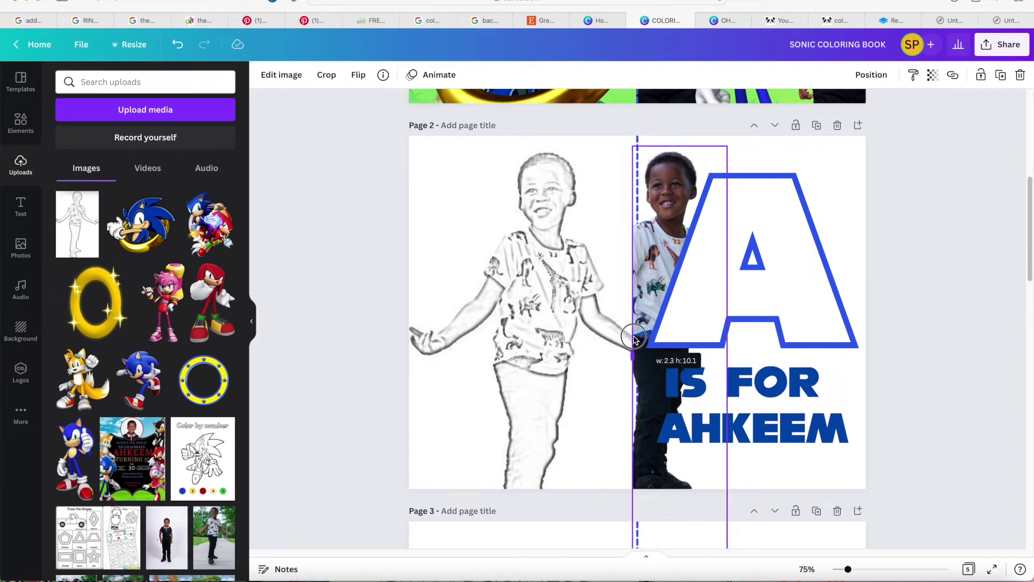
Step: Layer the cutout photo behind the letter and caption and make it semi-transparent
click(871, 75)
click(808, 133)
click(932, 76)
drag(923, 122, 849, 121)
click(637, 140)
click(860, 76)
click(600, 133)
click(653, 148)
click(932, 76)
click(957, 248)
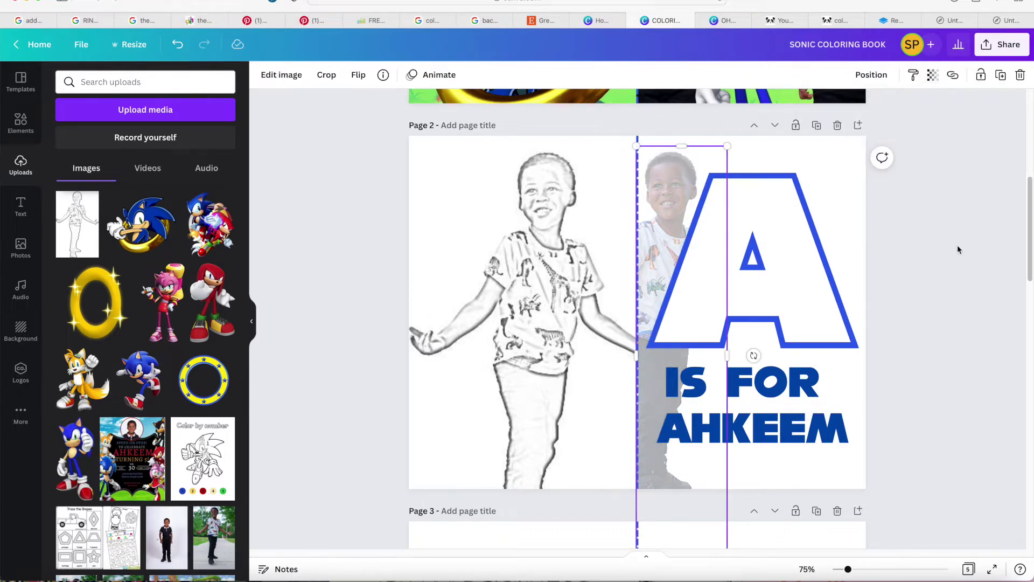
Step: Enlarge the shape-tracing worksheet on page 3 to fill the left half
drag(1024, 278, 1024, 366)
drag(578, 346, 684, 489)
drag(578, 413, 560, 407)
drag(628, 457, 615, 453)
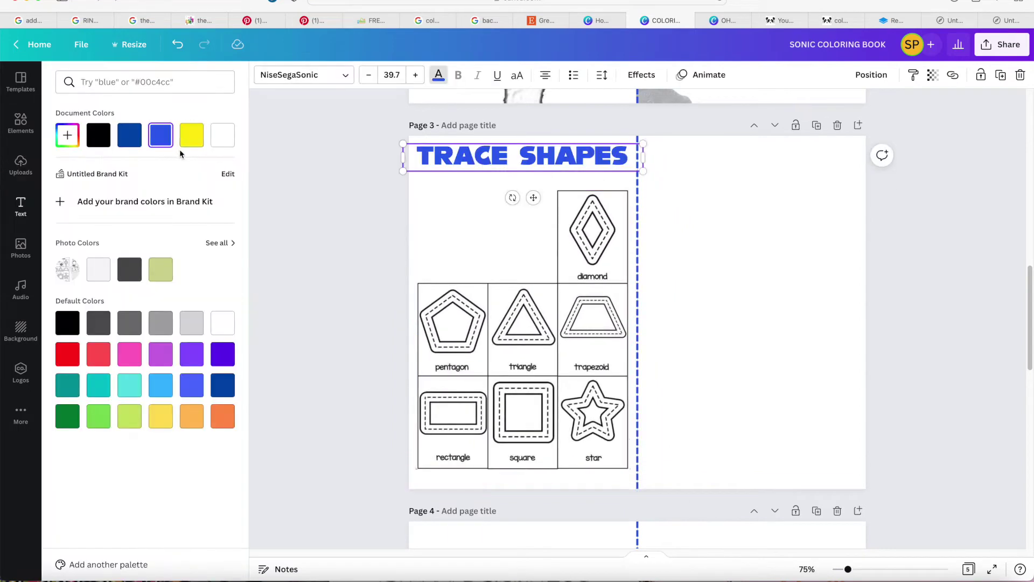
Step: Duplicate the "TRACE SHAPES" title on page 3, change the copy to "WITH" and place it on the line below
click(328, 177)
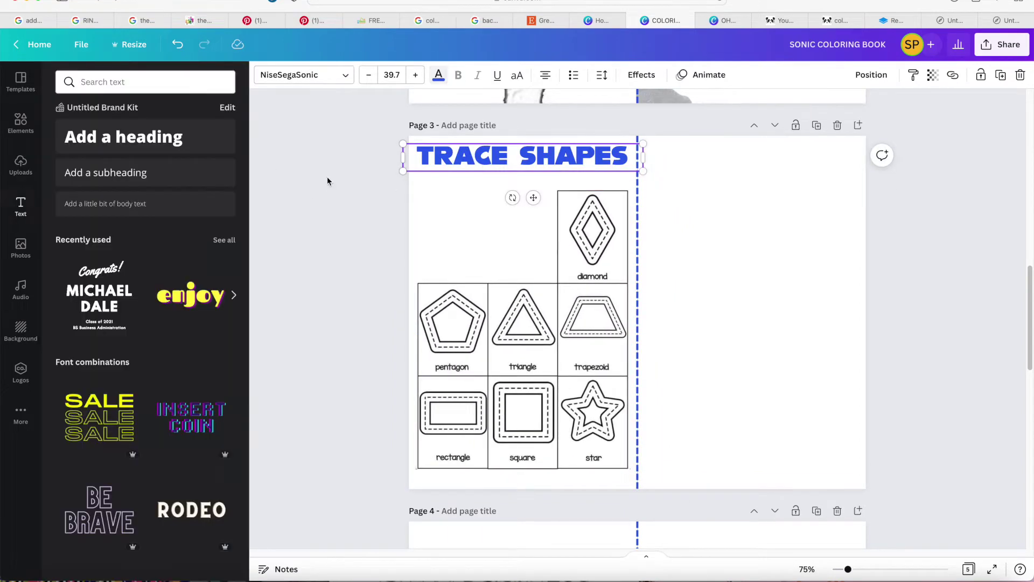
key(super+d)
drag(471, 175, 471, 180)
triple_click(471, 179)
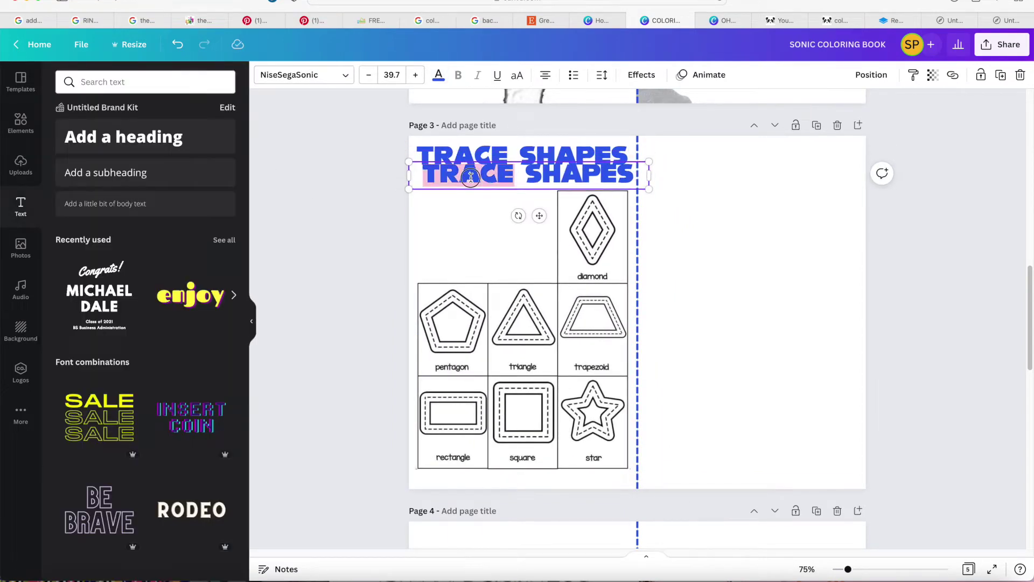
text(WIHT  AH)
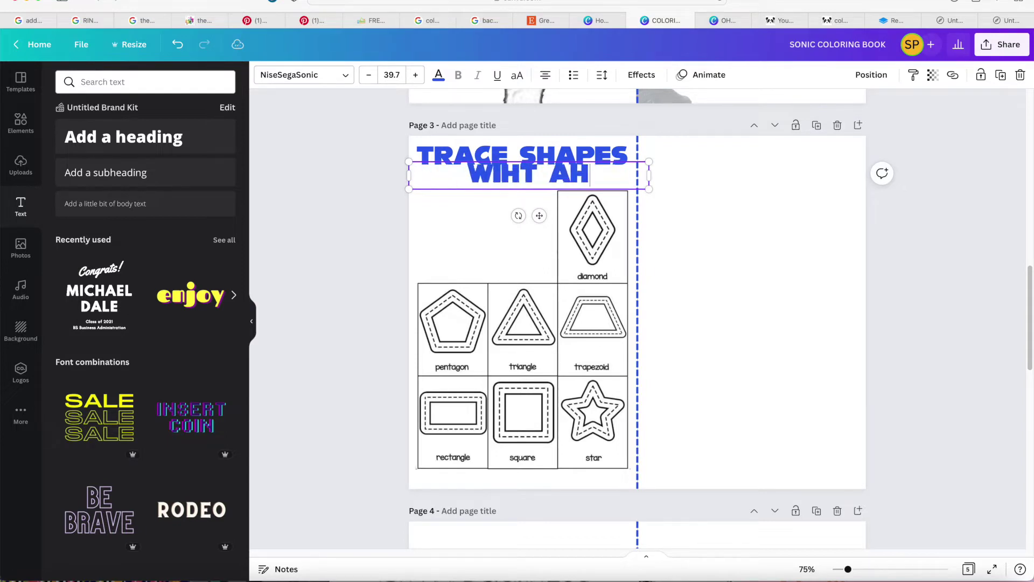
key(BackSpace)
key(BackSpace)
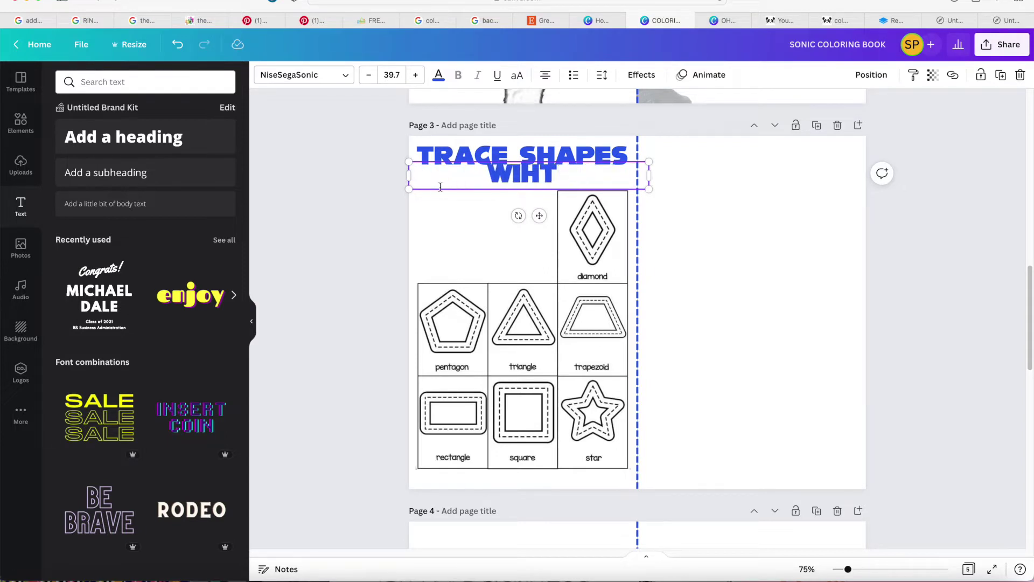
key(BackSpace)
key(BackSpace)
text(TH)
drag(532, 173, 493, 210)
Step: Duplicate the "WITH" line, replace the copy's text with the child's name and place it underneath
key(super+d)
triple_click(493, 210)
text(AHKEEM)
click(377, 247)
click(524, 214)
drag(524, 214, 526, 216)
Step: Duplicate the shape-tracing worksheet into page 3's right half and run Background Remover on it
click(548, 327)
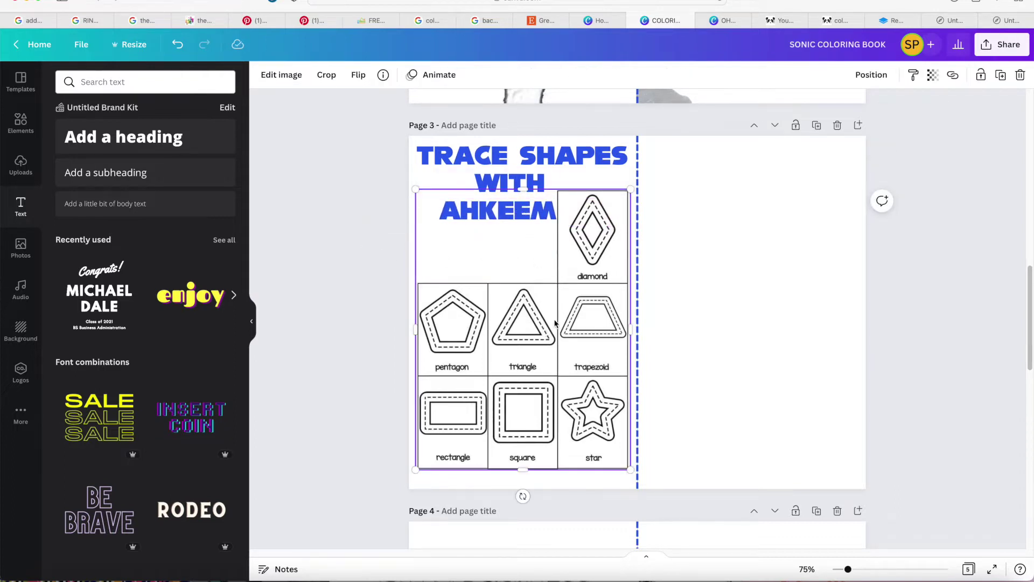
key(super+d)
drag(613, 354, 859, 327)
click(582, 351)
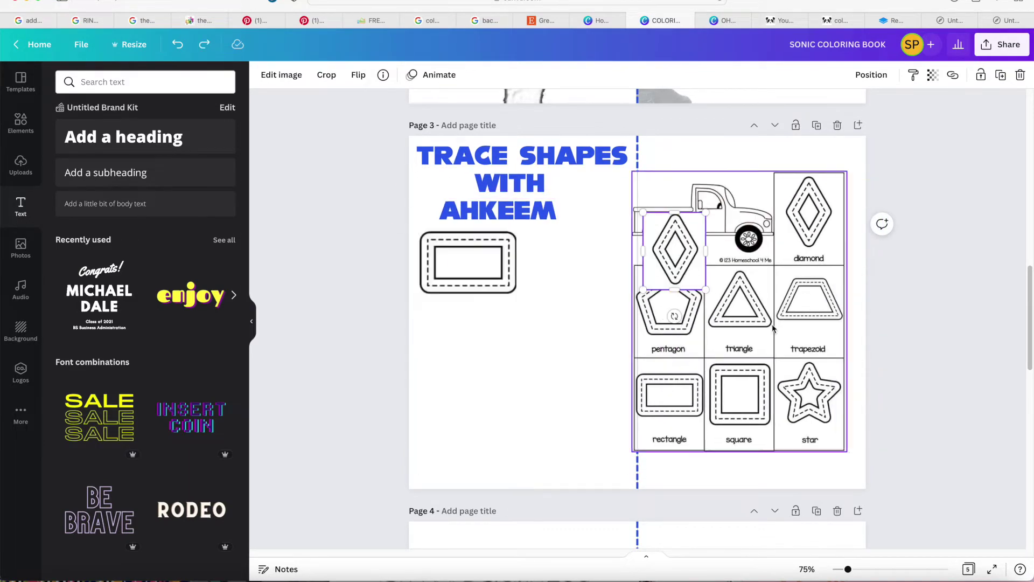
click(776, 332)
click(299, 76)
click(290, 75)
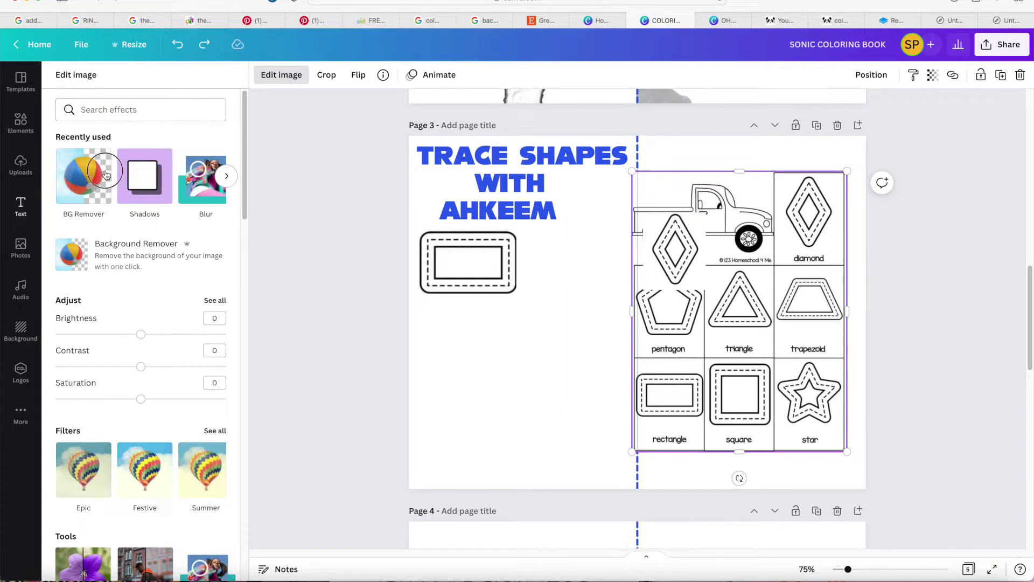
click(106, 175)
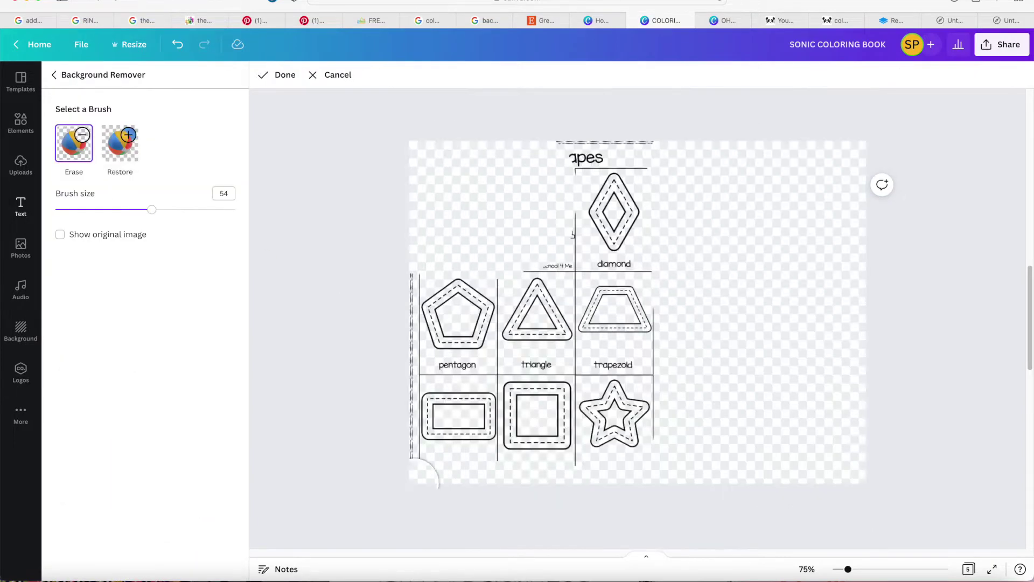
Step: Erase the worksheet's grid lines and old labels with a size 5 brush, and align the "RECTANGLE" label under its shape
click(120, 143)
click(73, 143)
drag(86, 209, 73, 209)
drag(474, 365, 436, 369)
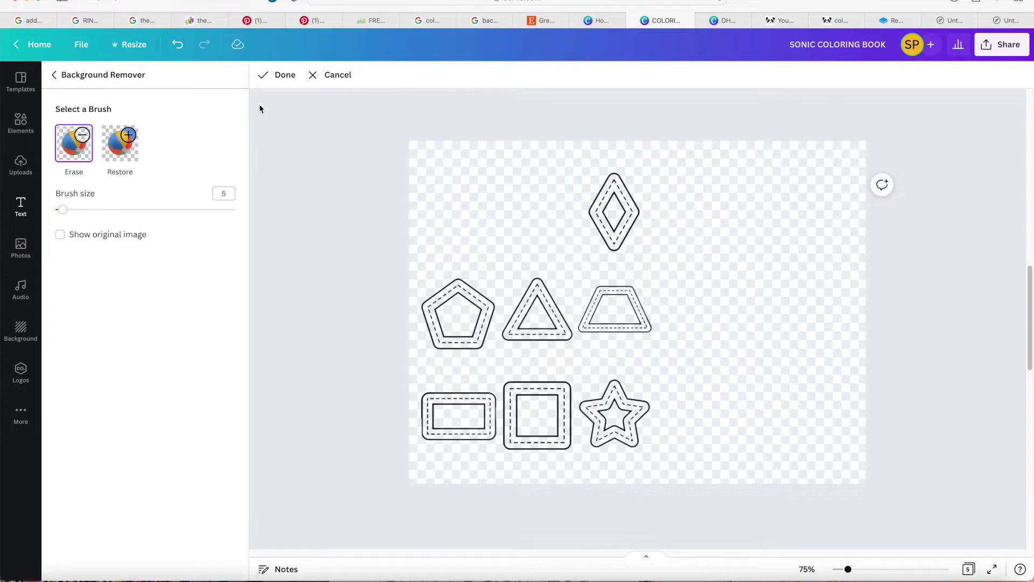
click(276, 75)
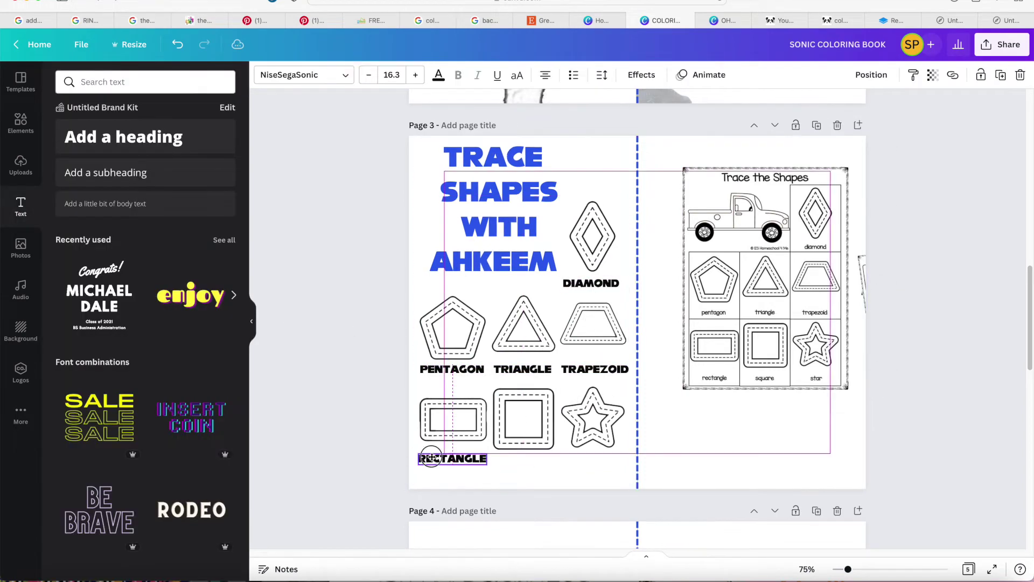
drag(431, 458, 432, 463)
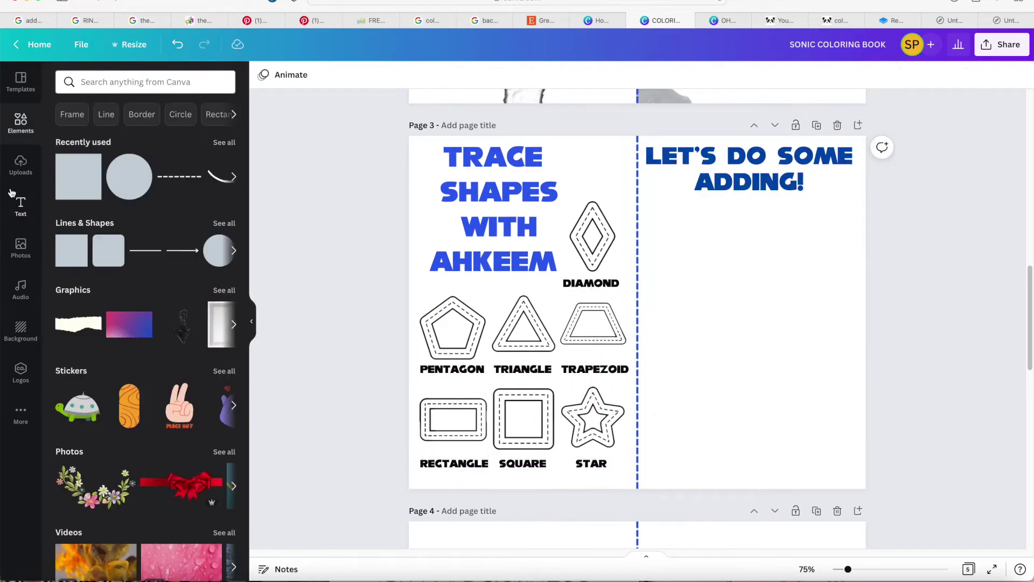
Step: Insert the uploaded gold ring below the "LET'S DO SOME ADDING!" title on page 3 and shrink it to a small tilted ring
click(21, 164)
click(96, 302)
drag(709, 242, 775, 227)
drag(816, 408, 698, 241)
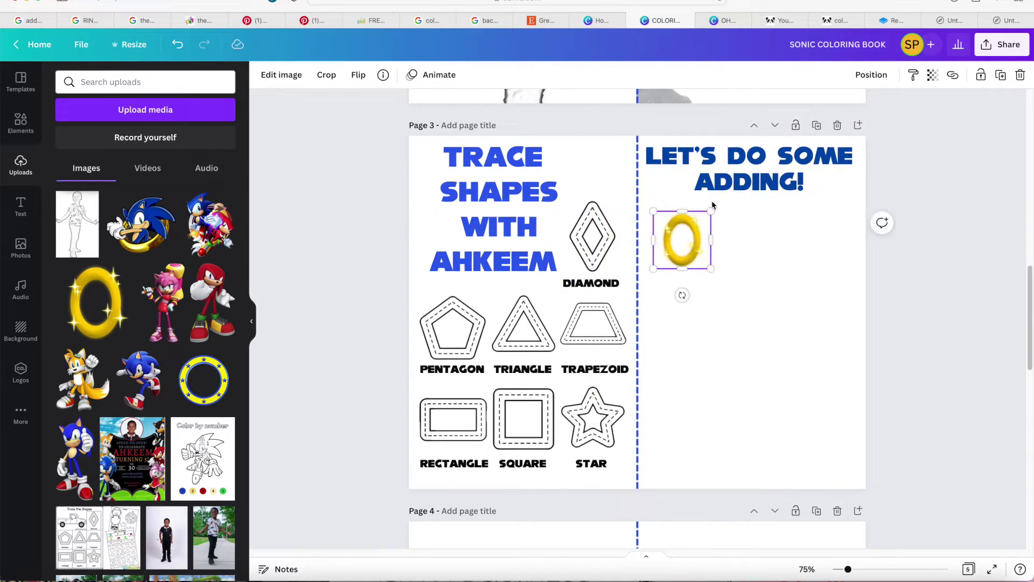
drag(678, 296, 676, 324)
Step: Duplicate the gold ring and arrange two small rings diagonally below the adding title
key(super+d)
drag(715, 286, 709, 290)
click(692, 246)
drag(715, 218, 715, 233)
key(super+d)
drag(675, 237, 672, 229)
drag(706, 214, 684, 227)
drag(671, 243, 679, 230)
click(720, 247)
drag(745, 226, 698, 260)
click(680, 310)
key(BackSpace)
key(c)
key(super+z)
click(781, 162)
key(super+v)
key(super+z)
Step: Copy the adding title, change the copy's text to "+" and place it beside the two rings
click(728, 183)
key(super+c)
key(super+v)
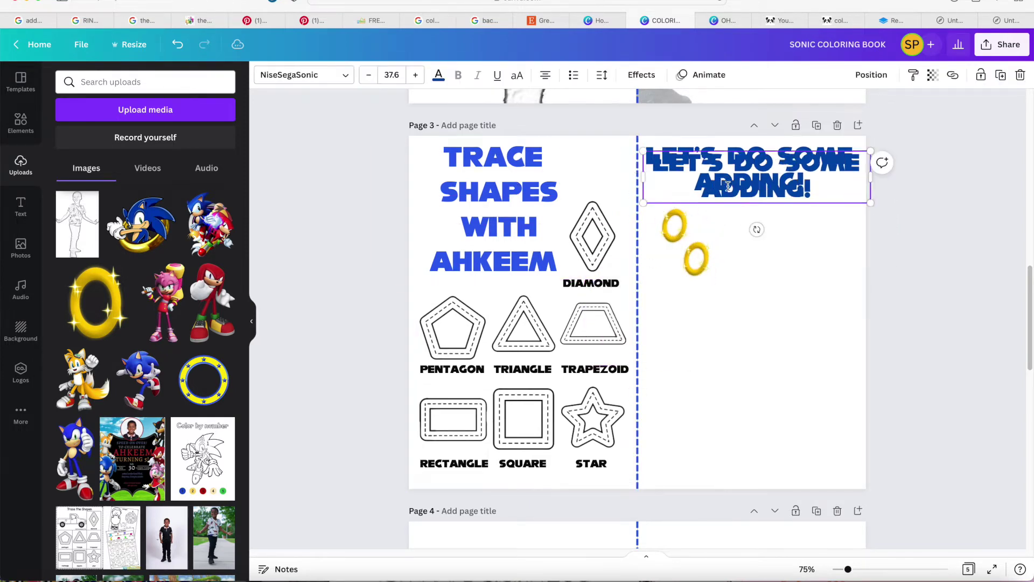
drag(727, 187, 714, 384)
double_click(715, 383)
key(BackSpace)
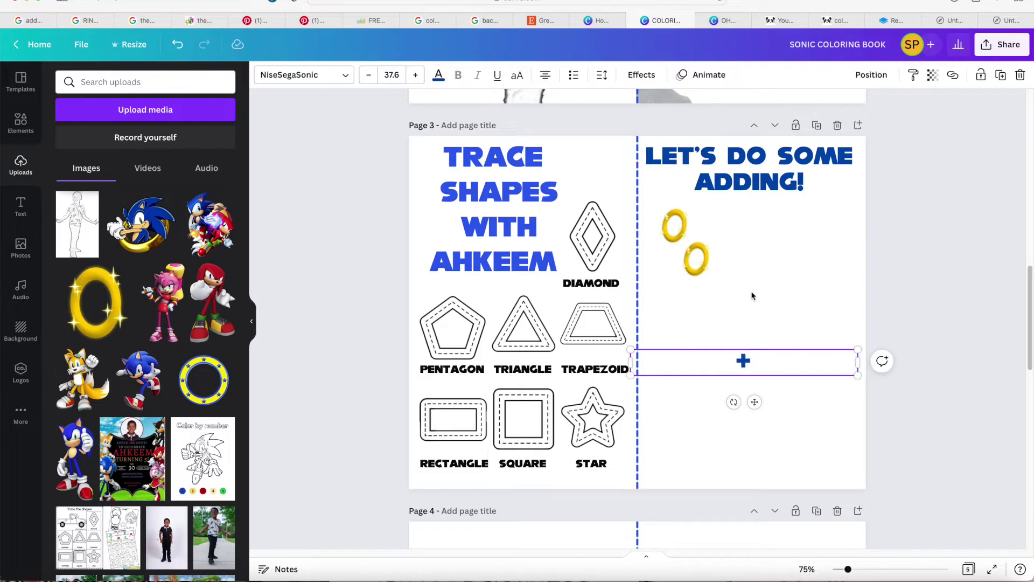
drag(756, 402, 744, 277)
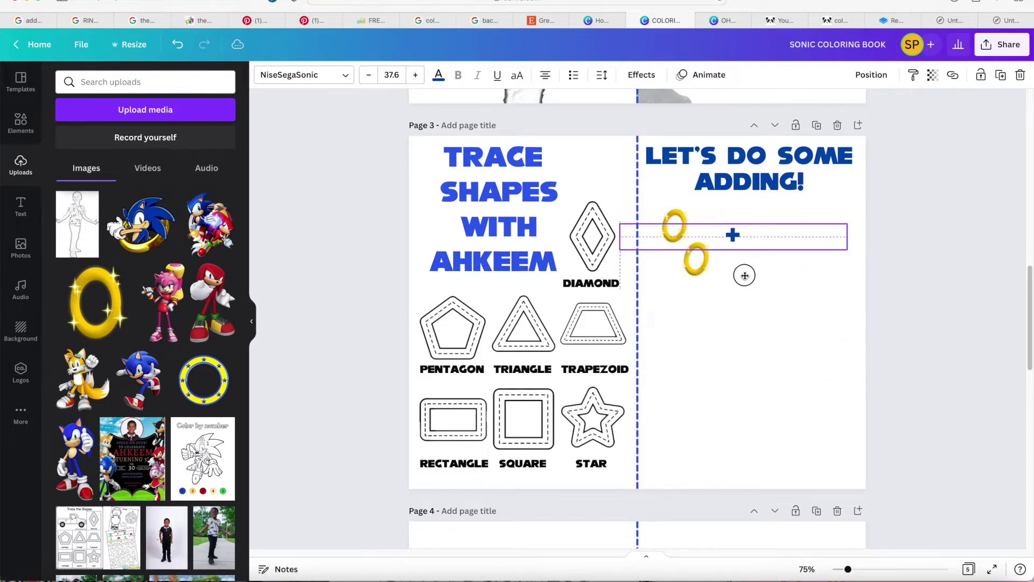
Step: Set the plus sign's font size to 61 and center it vertically beside the two rings
click(408, 76)
text(70)
key(Return)
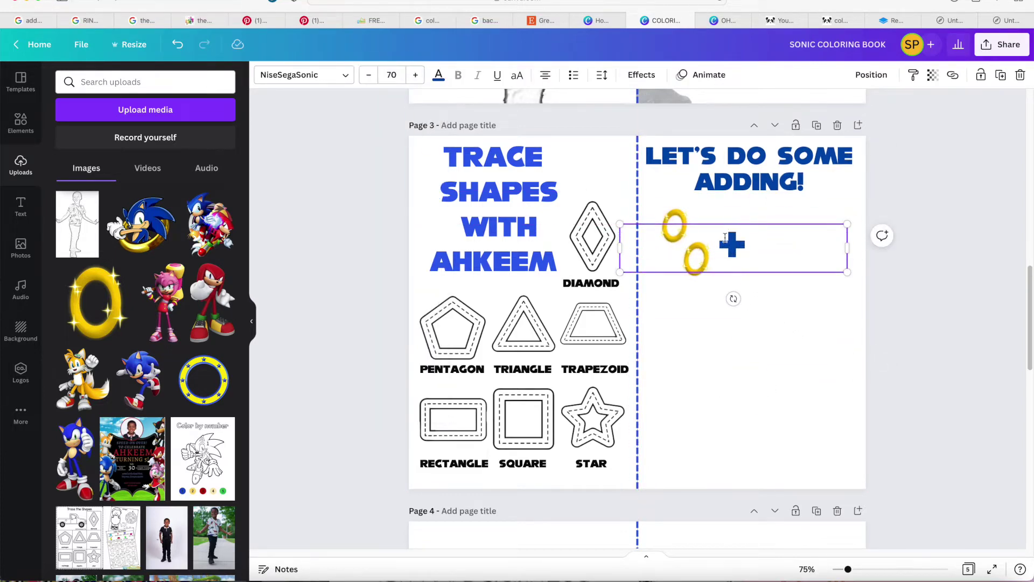
click(365, 76)
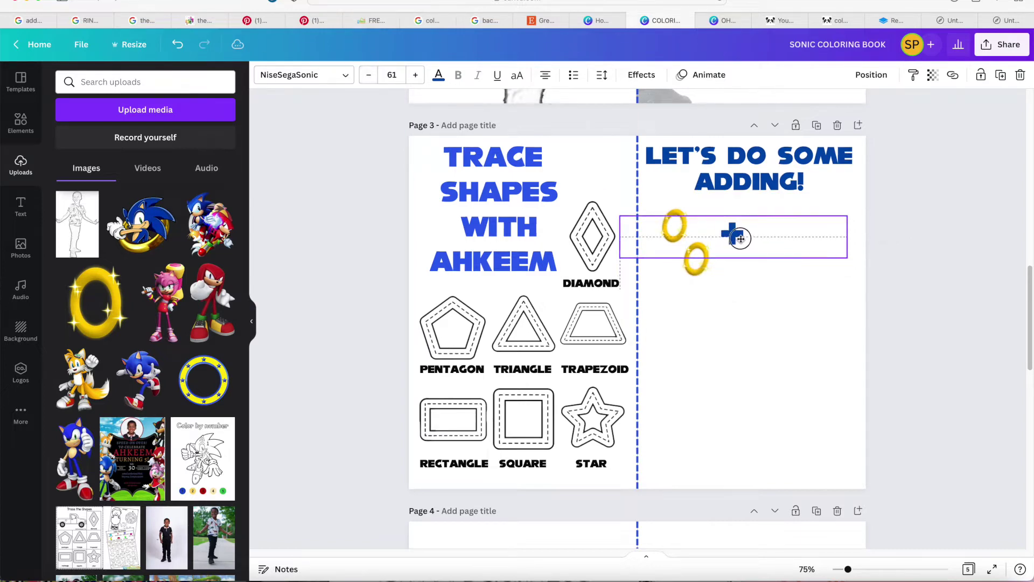
Step: Duplicate a gold ring and place the copy on the other side of the plus sign
click(695, 259)
key(super+d)
drag(693, 269, 720, 235)
mouse_move(790, 236)
mouse_down()
mouse_move(778, 234)
mouse_move(727, 306)
mouse_move(803, 240)
mouse_up()
Step: Duplicate the plus sign, change the copy to "=" and place it after the single ring
click(728, 235)
key(super+d)
text(=)
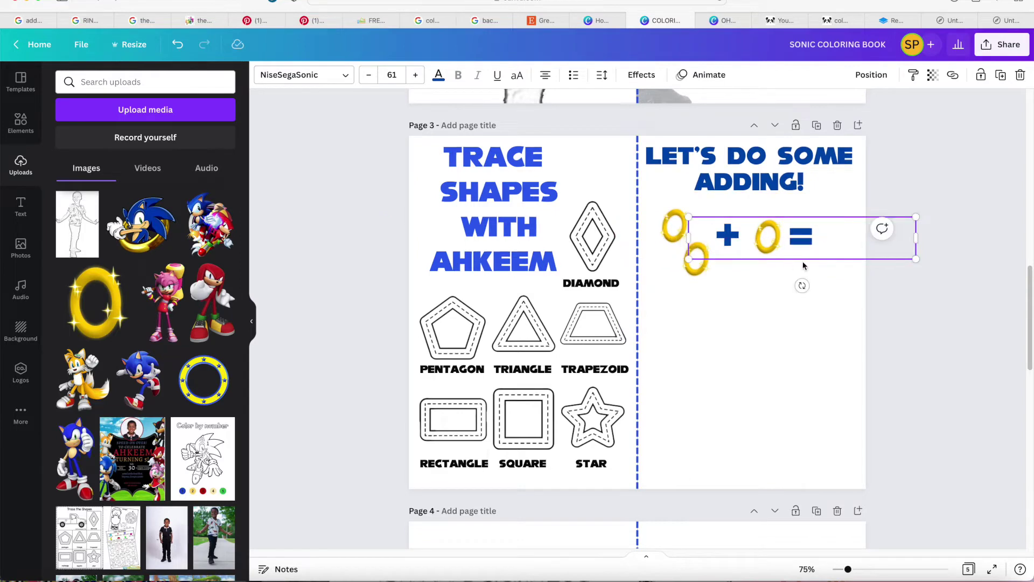
click(787, 263)
click(20, 122)
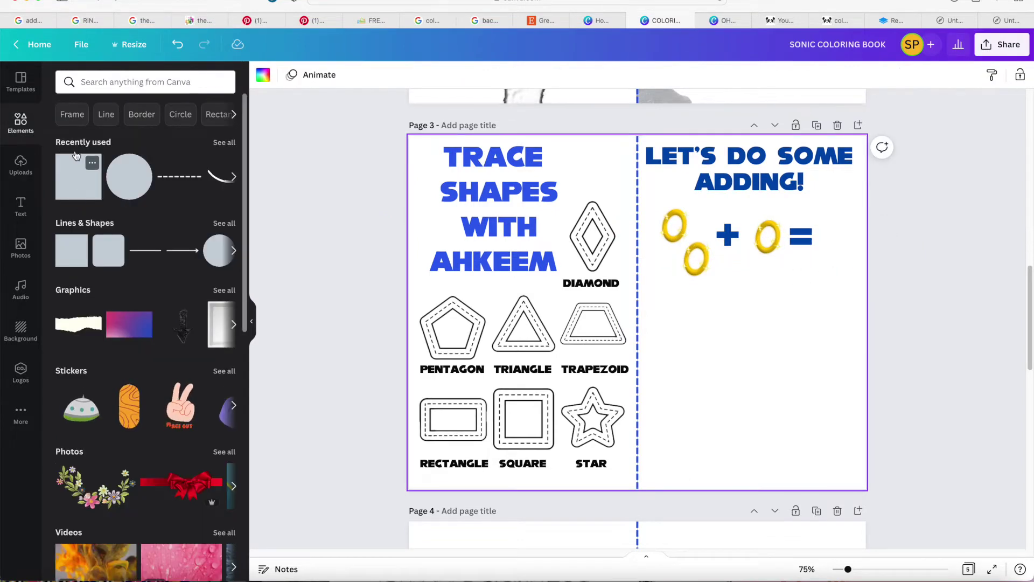
click(102, 82)
text(SQUA)
key(BackSpace)
key(BackSpace)
key(BackSpace)
key(BackSpace)
key(Escape)
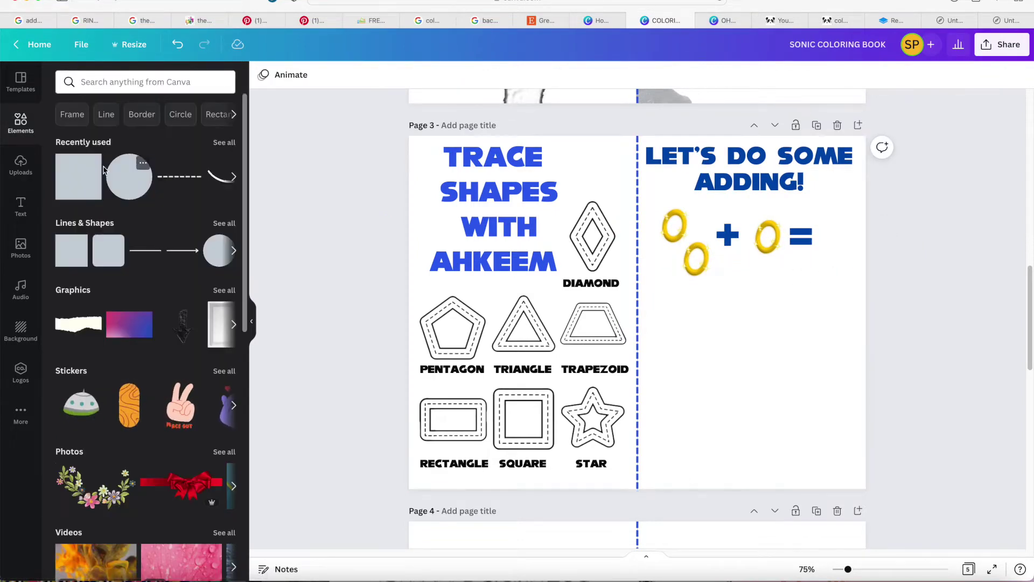
Step: Add a dark blue square below the ring sum and lay a slightly smaller off-white square over it as an answer box with a thin border
click(78, 177)
drag(656, 303, 724, 330)
click(325, 75)
click(222, 134)
click(160, 334)
drag(785, 353, 774, 351)
drag(726, 405, 727, 397)
drag(680, 349, 678, 350)
drag(780, 347, 776, 350)
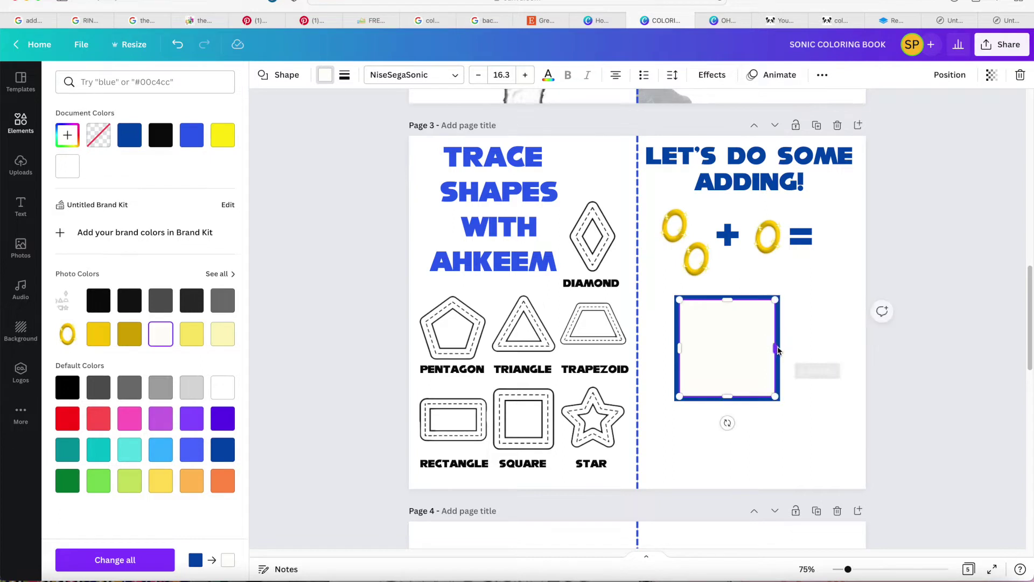
Step: Group the two squares of the answer box, shrink the group and place it at the end of the ring sum
click(811, 411)
drag(813, 415, 692, 343)
click(934, 75)
drag(779, 404, 714, 373)
drag(705, 324, 793, 296)
Step: Close up the symbols and ring before the answer box, copy the whole sum into two rows below and align the rows
click(761, 237)
click(731, 242)
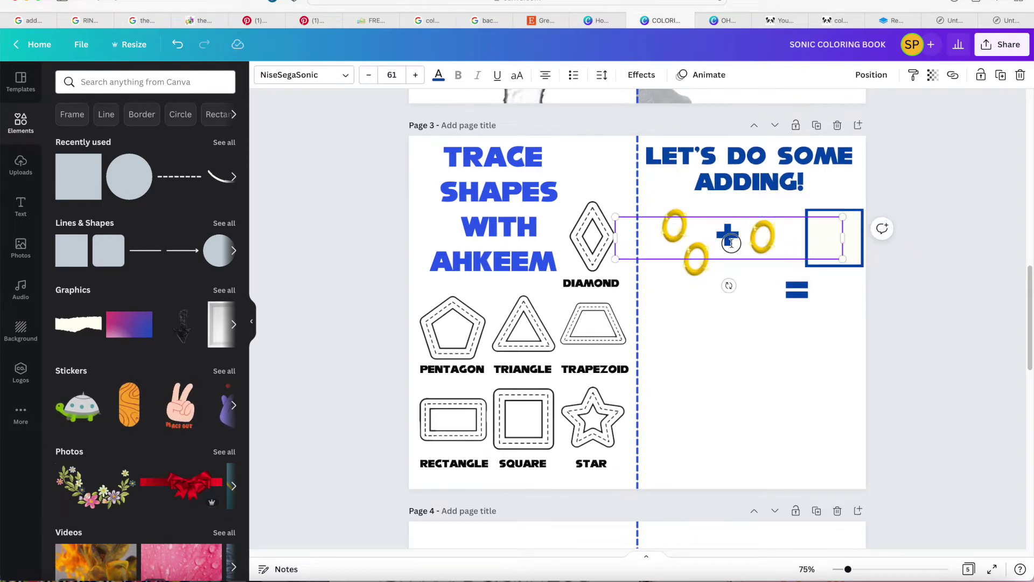
click(759, 235)
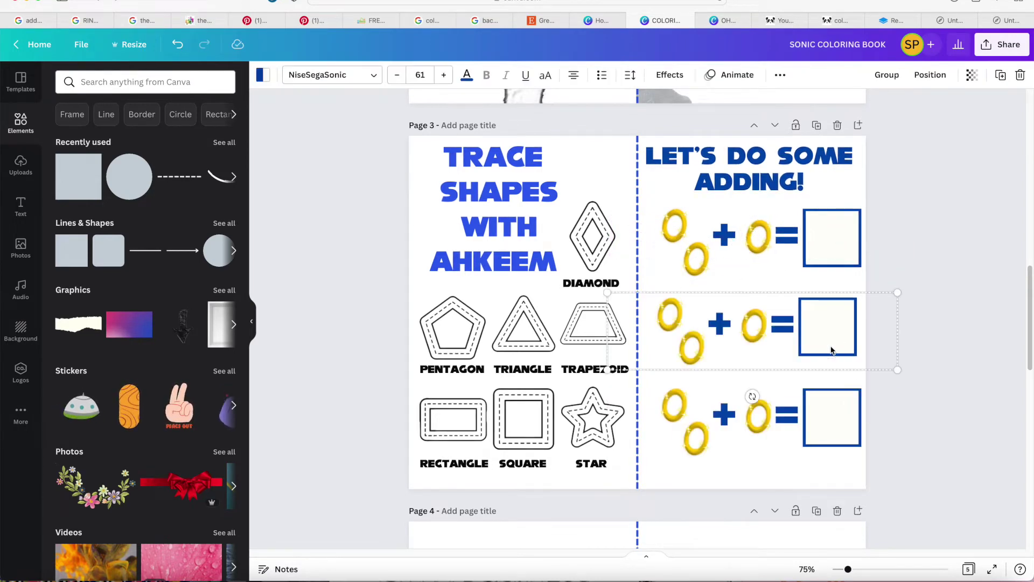
drag(689, 405, 685, 404)
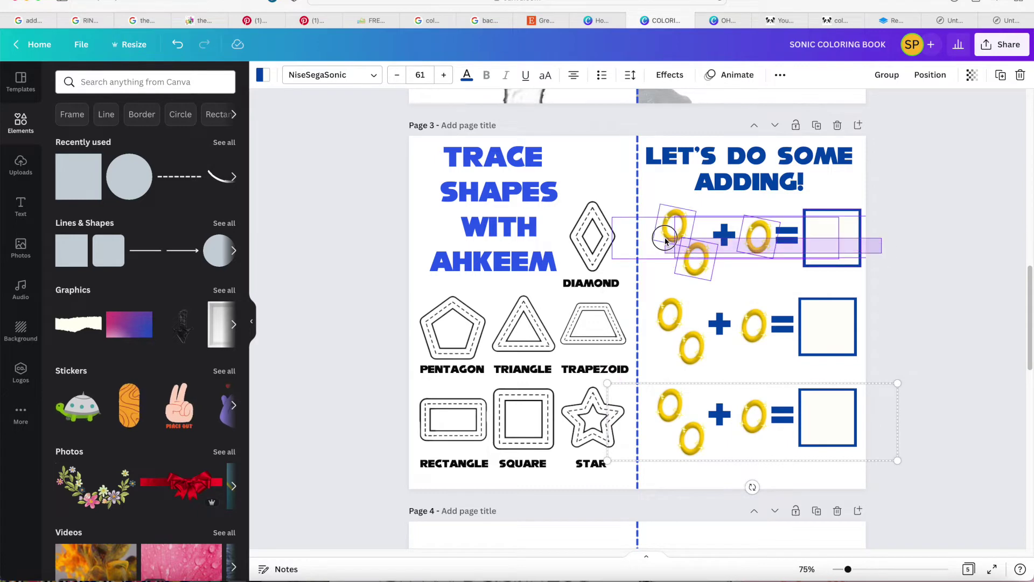
key(Escape)
Step: Duplicate rings in the middle sum to show three on each side of the plus sign, and return the equals sign before its box
click(682, 349)
click(660, 328)
key(super+d)
key(BackSpace)
drag(667, 305, 714, 370)
key(super+d)
drag(757, 326, 758, 375)
drag(752, 332, 748, 322)
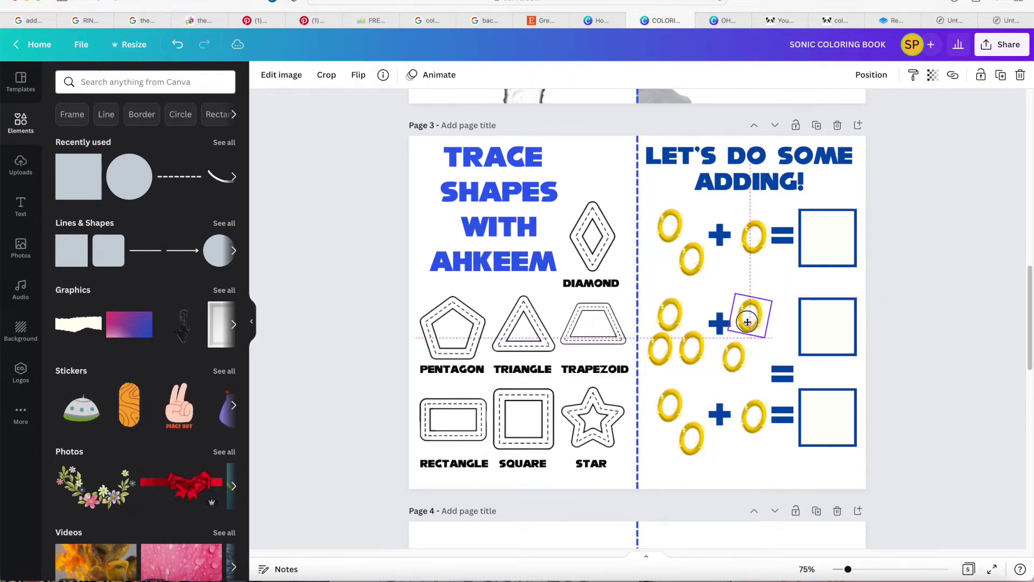
drag(728, 360, 778, 324)
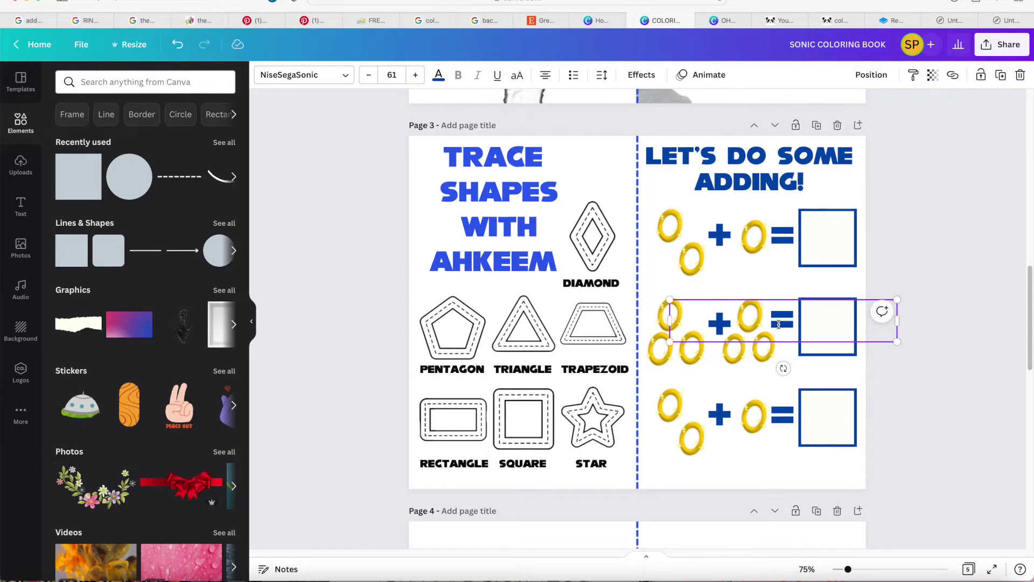
Step: Add a second ring after the plus sign in the bottom sum and move its equals sign below to make room
click(690, 450)
key(c)
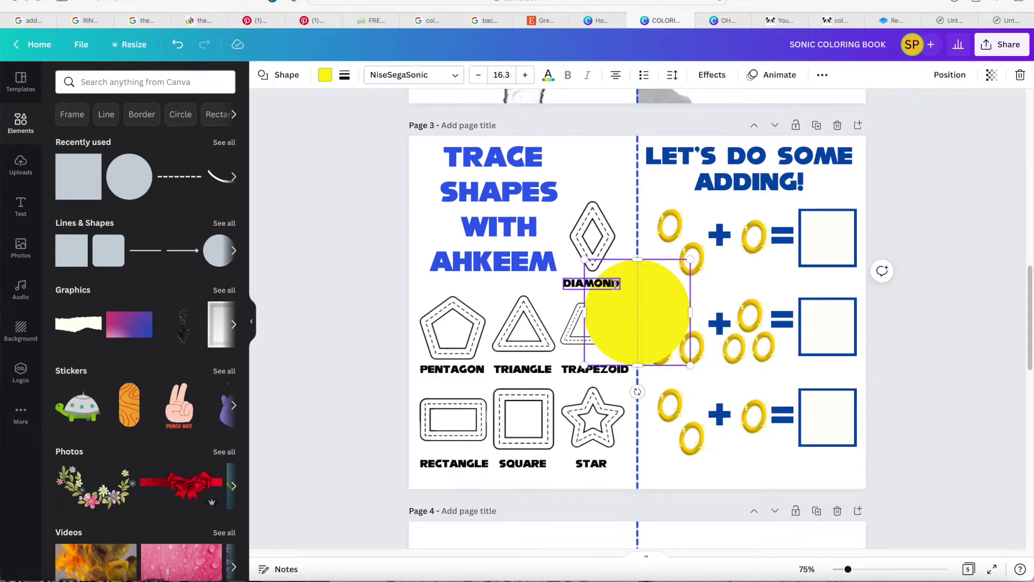
click(179, 45)
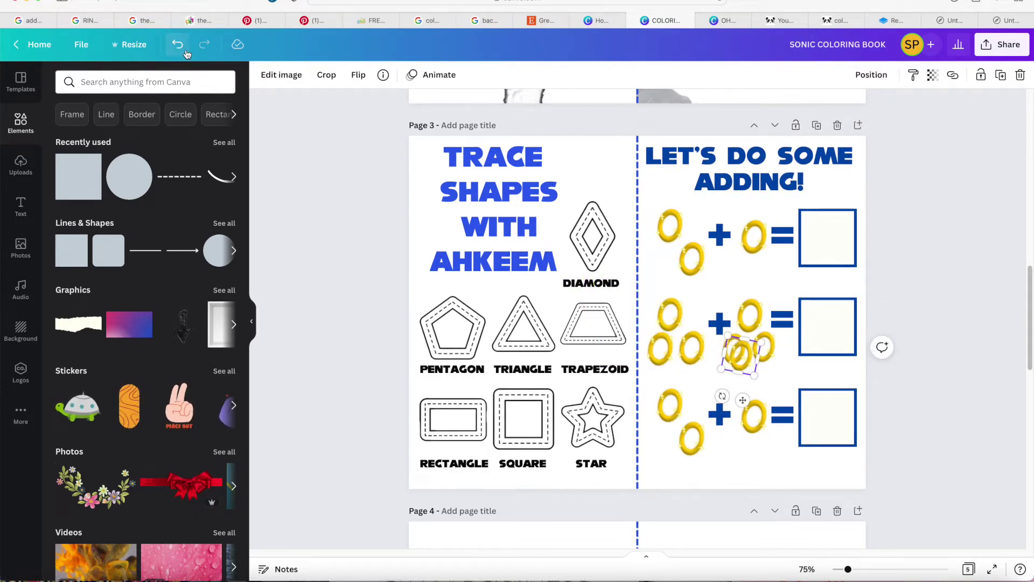
drag(745, 357, 767, 478)
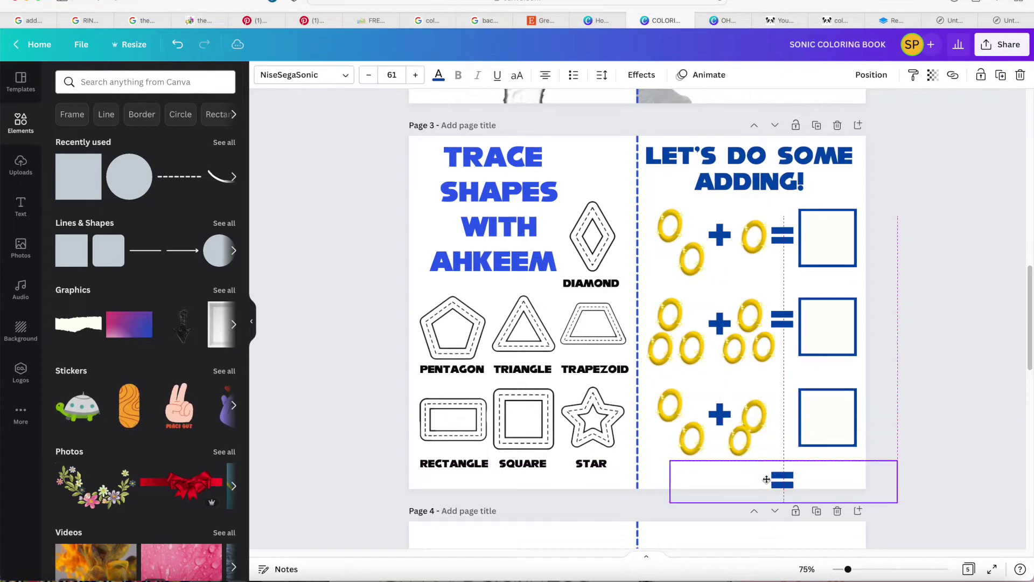
drag(753, 408, 748, 402)
drag(744, 439, 766, 429)
Step: Duplicate rings after the bottom plus sign to make four, and shift the equals sign farther out of the way
click(752, 418)
key(c)
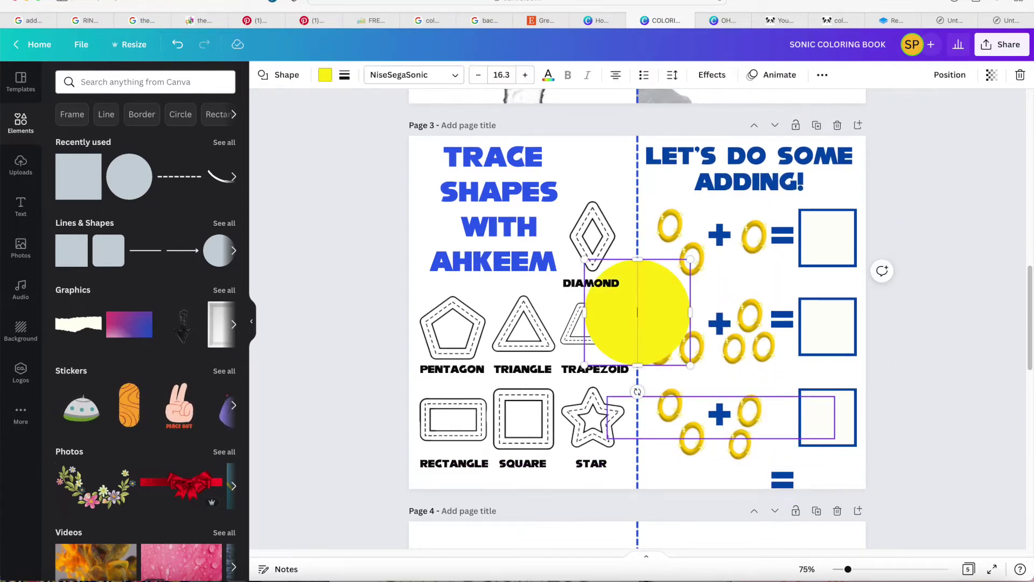
key(Delete)
mouse_move(791, 481)
mouse_down()
mouse_move(842, 427)
mouse_move(894, 426)
mouse_move(886, 433)
mouse_move(897, 482)
mouse_move(858, 459)
mouse_move(811, 478)
mouse_up()
click(750, 427)
key(super+d)
drag(757, 431, 776, 422)
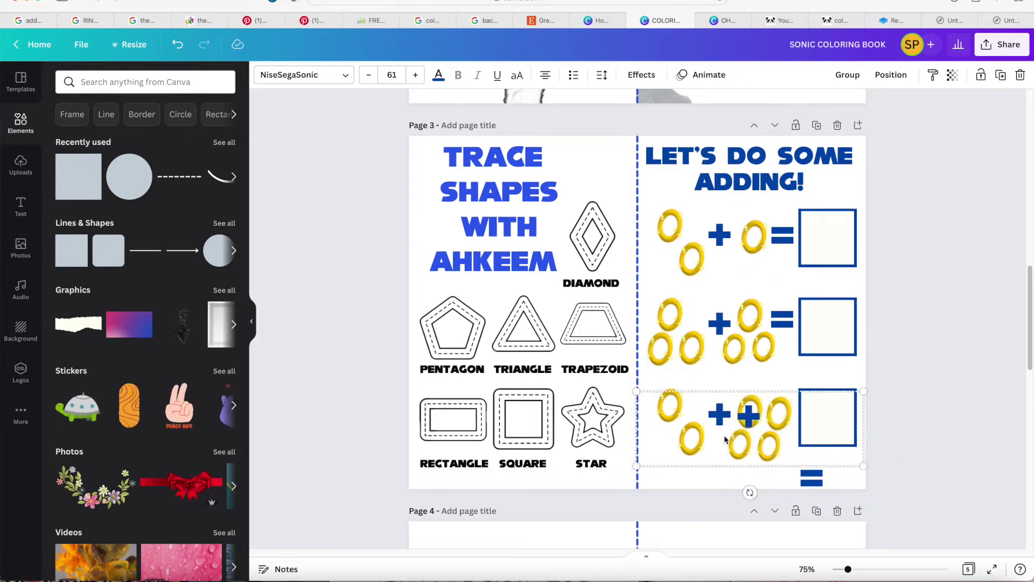
Step: Delete the stray plus sign over the bottom rings and place a fifth ring beneath the group of four
click(693, 478)
click(692, 444)
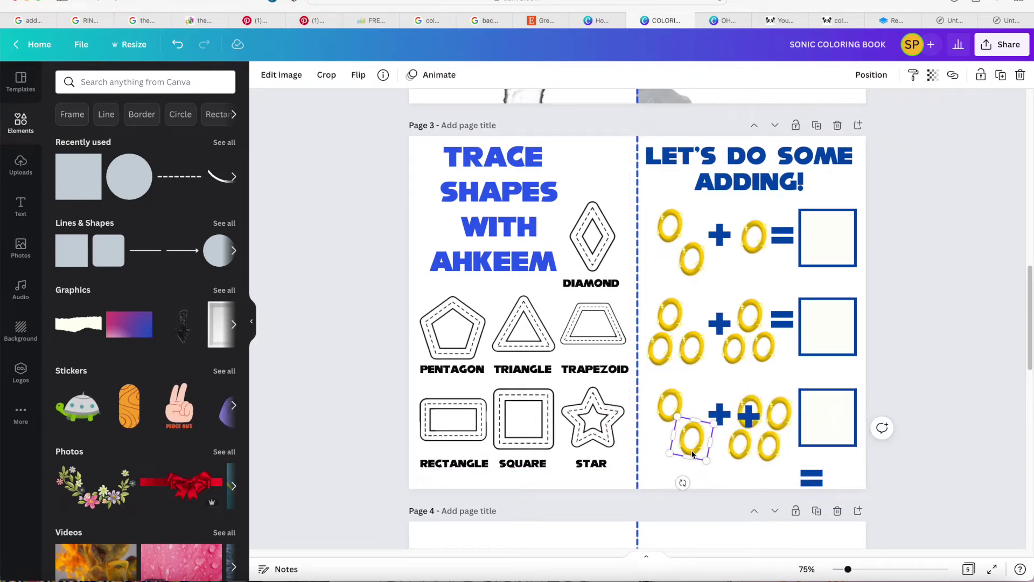
click(748, 415)
key(Delete)
drag(770, 448, 742, 478)
Step: Shrink the rings after the bottom plus sign and move the upper ring before it slightly down
click(750, 416)
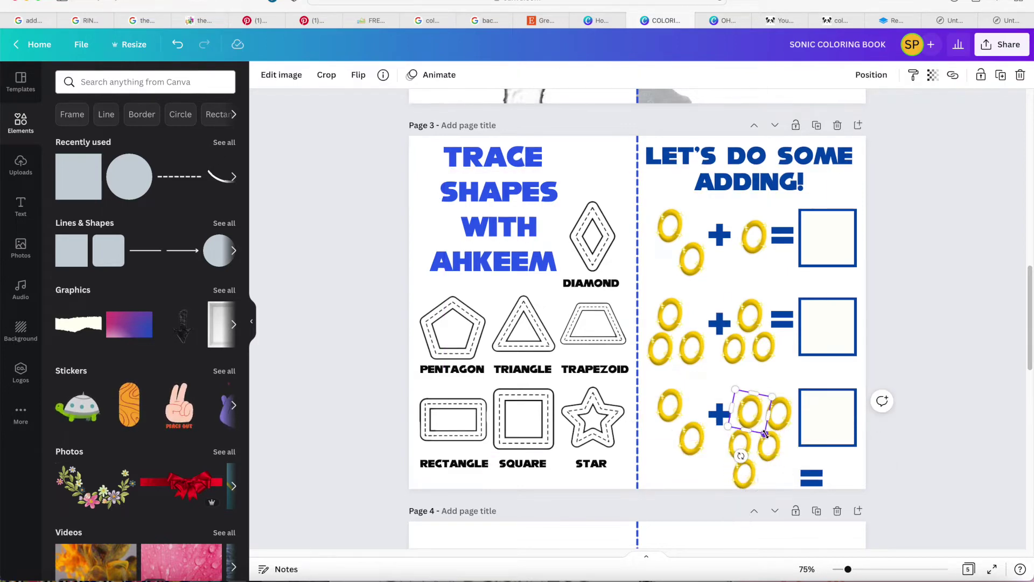
click(743, 452)
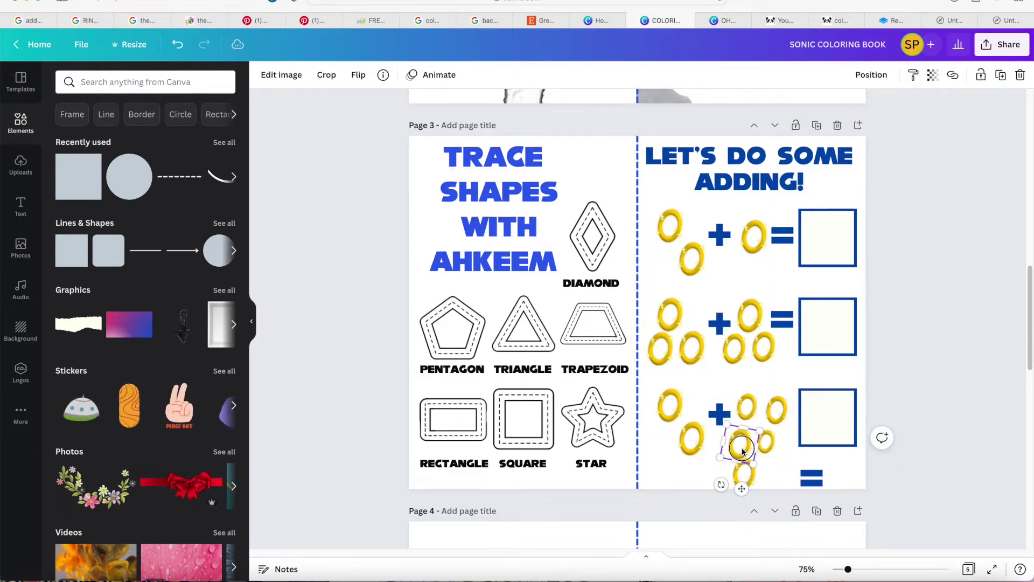
drag(755, 460, 751, 455)
drag(752, 479, 735, 477)
click(722, 488)
click(673, 405)
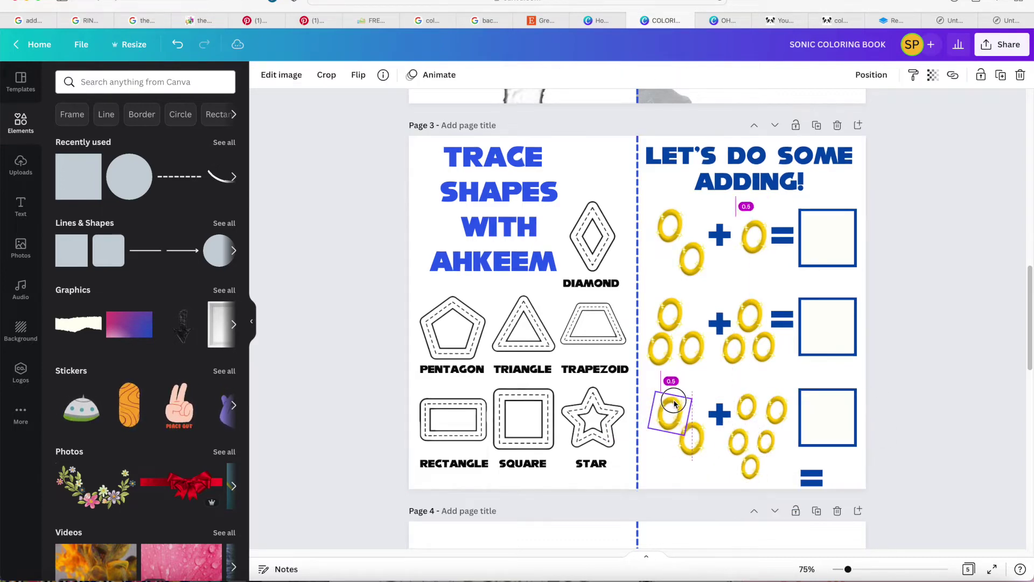
Step: Try removing the lower of the two rings before the bottom plus sign and repositioning the other
click(684, 431)
click(693, 456)
key(Delete)
drag(669, 424, 675, 428)
key(super+z)
key(super+z)
Step: Pack the five small rings tightly beside the bottom plus sign and place the equals sign between them and the answer box
drag(817, 484, 838, 476)
drag(720, 414, 724, 410)
click(738, 435)
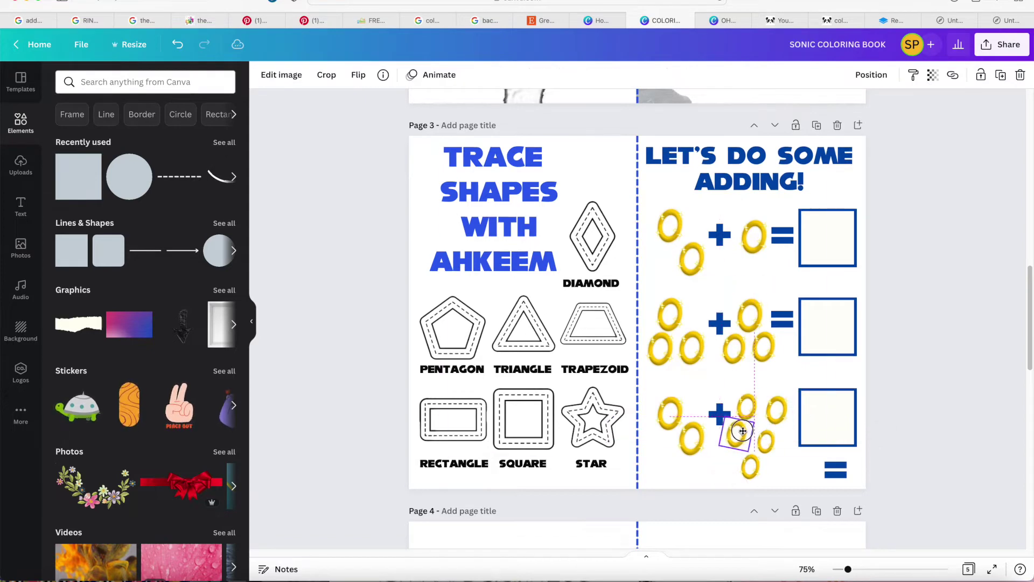
drag(771, 440, 769, 416)
drag(760, 468, 745, 468)
drag(842, 473, 794, 426)
click(769, 399)
click(745, 414)
drag(744, 398, 760, 400)
click(738, 396)
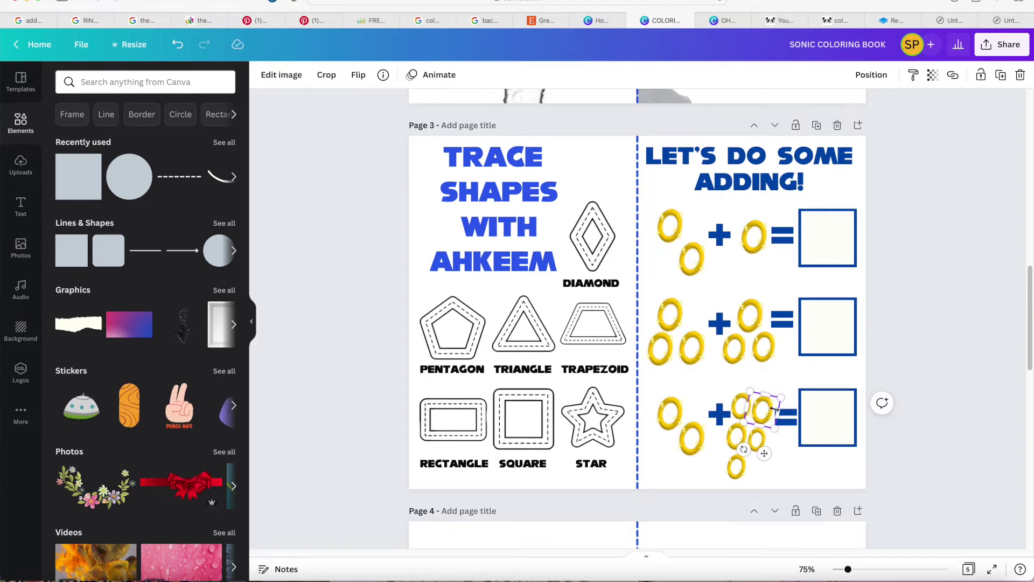
click(778, 478)
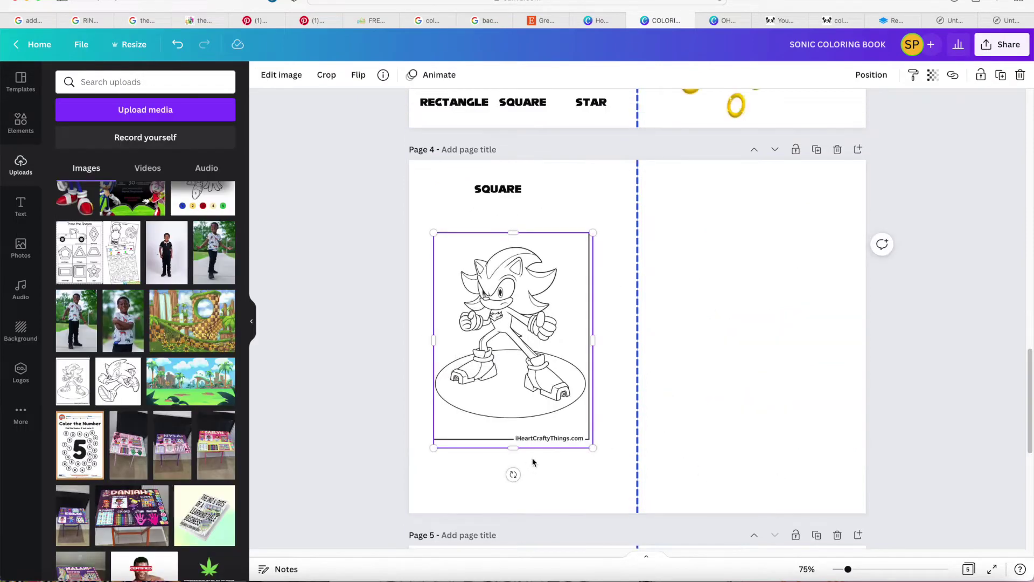
Step: Crop the watermark and border line off the character drawing on page 4, and enlarge it to fill the space before the dashed divider
drag(513, 437, 513, 434)
drag(592, 334, 589, 331)
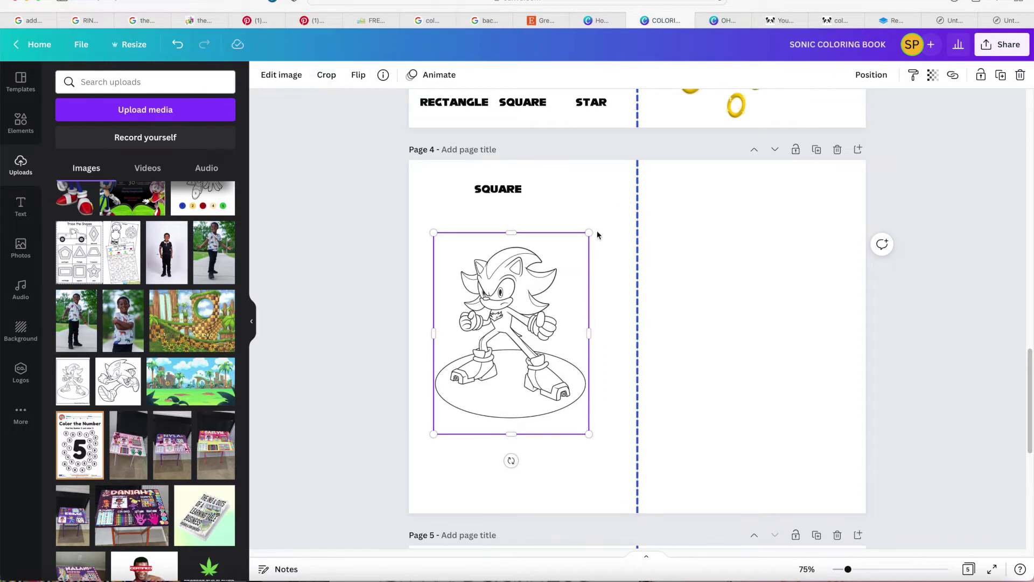
drag(589, 233, 676, 120)
drag(555, 285, 532, 368)
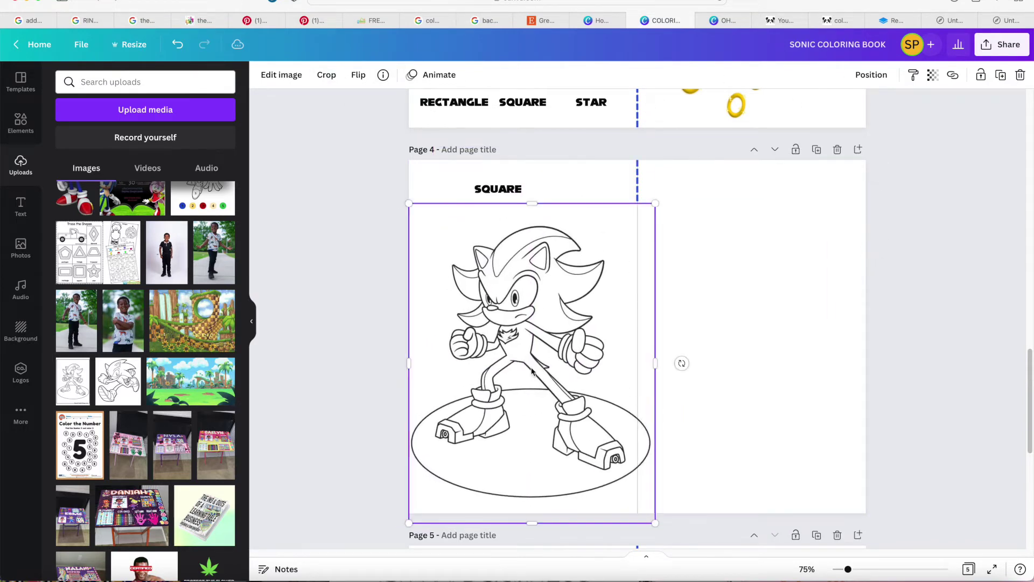
mouse_move(655, 370)
mouse_down()
mouse_move(658, 399)
mouse_move(638, 375)
mouse_up()
Step: Change the page 4 "SQUARE" label to "COLOR WITH" plus the child's name, and style it dark blue with the Hollow effect at thickness 100
click(509, 189)
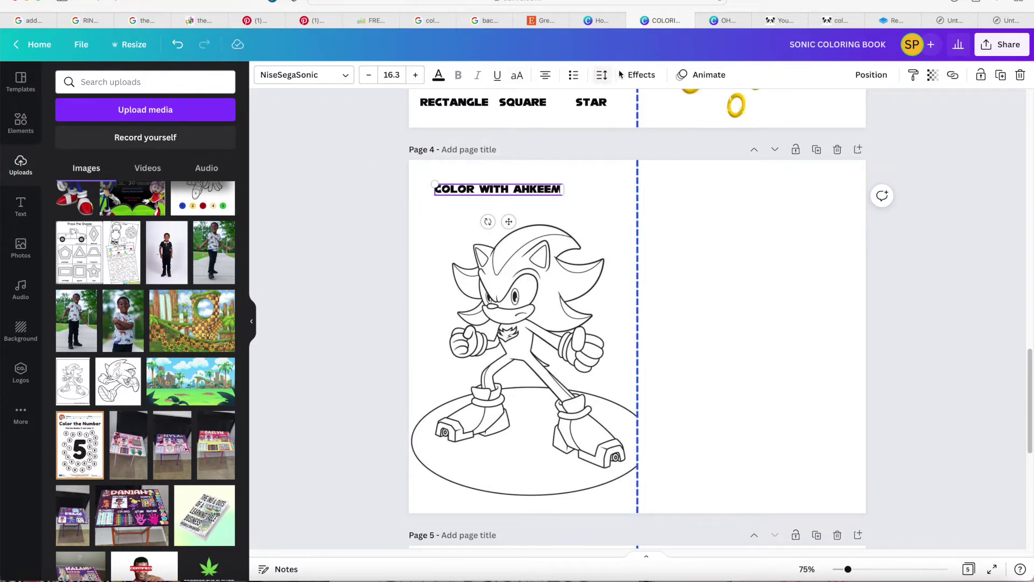
click(641, 75)
click(83, 227)
click(438, 75)
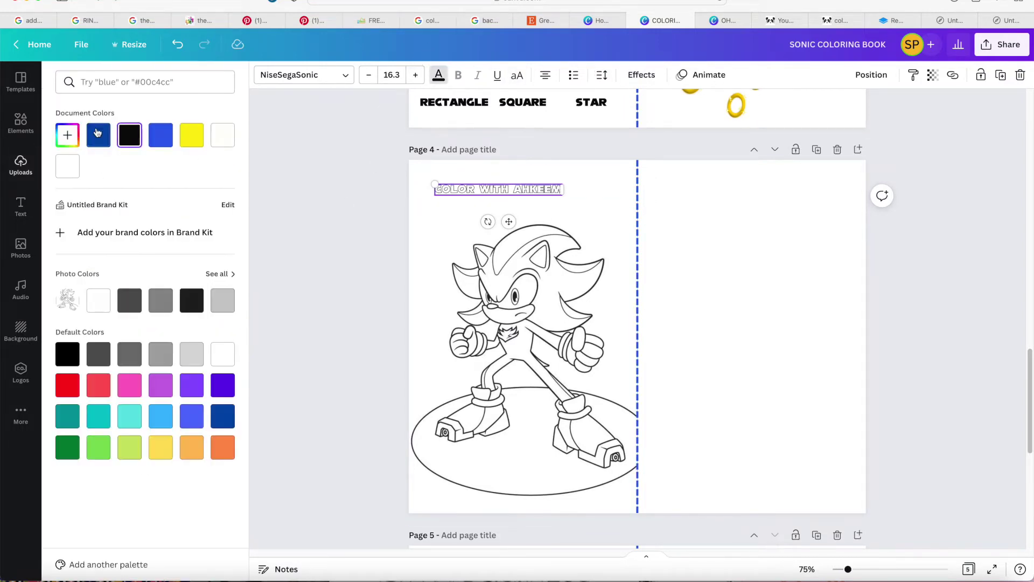
click(648, 77)
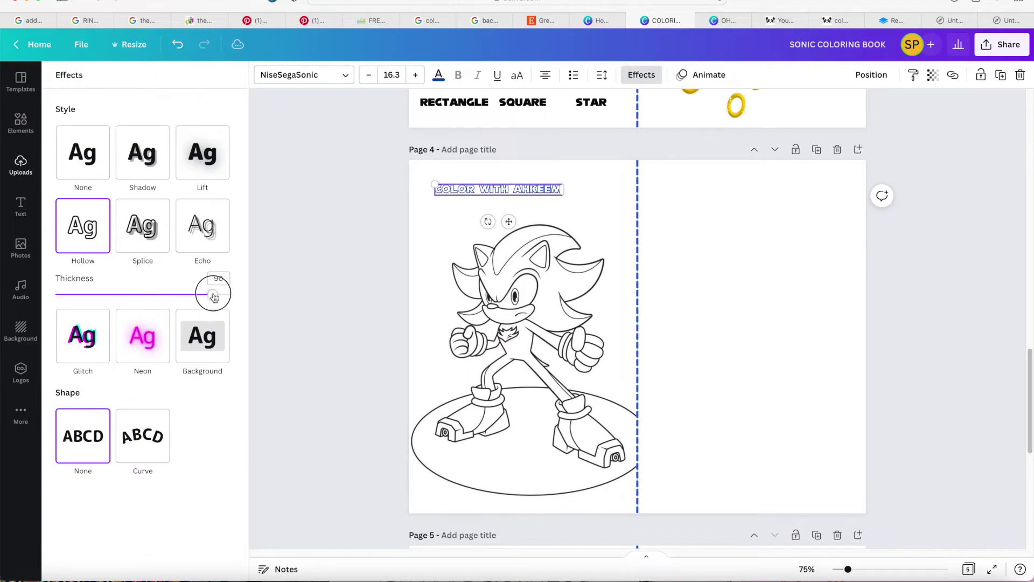
Step: Set the coloring title's font size to 42, widen its text box to fit two lines and center it above the drawing
click(416, 75)
click(400, 74)
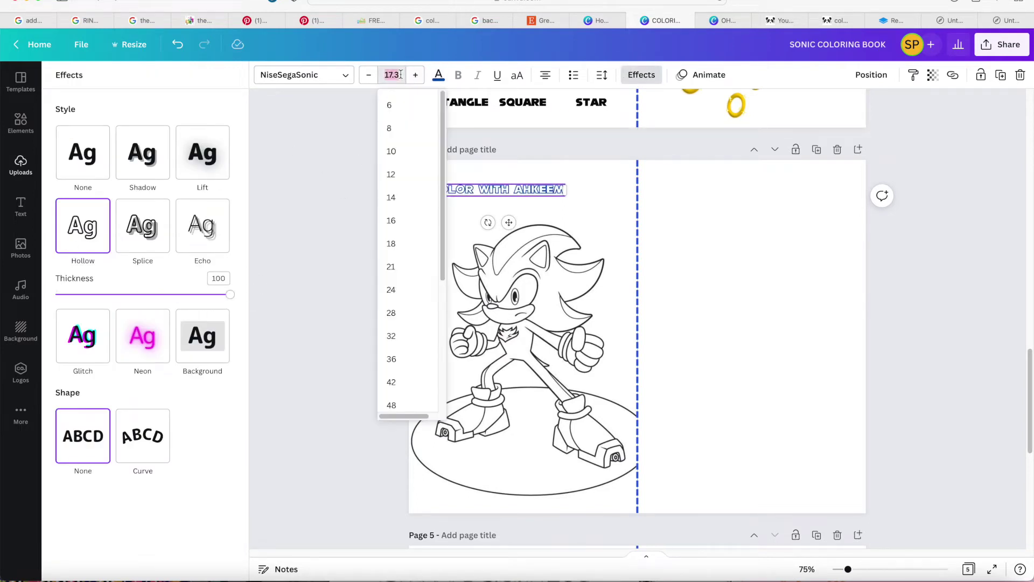
click(418, 386)
drag(584, 226, 649, 231)
double_click(484, 199)
click(396, 213)
drag(458, 221, 446, 201)
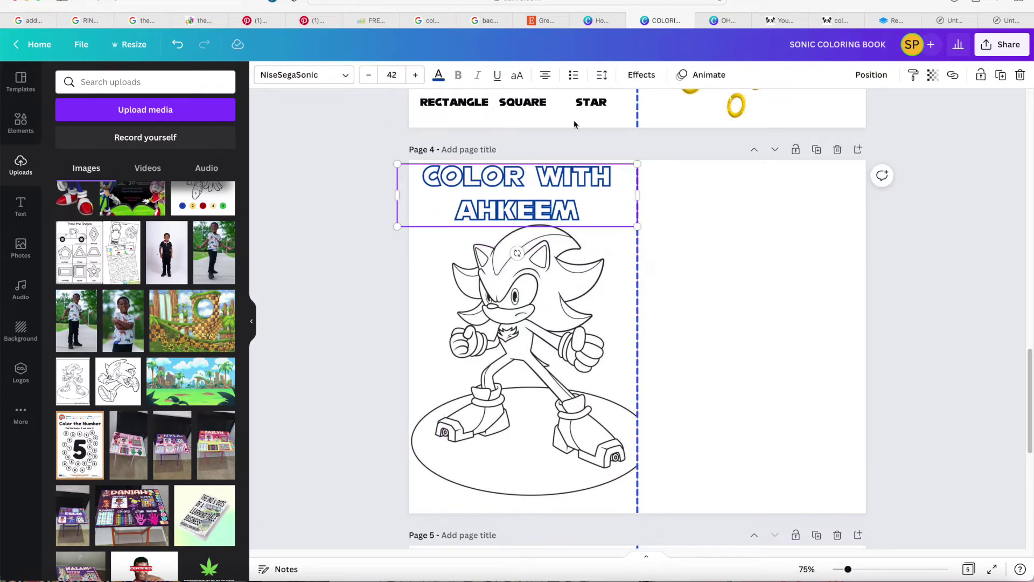
Step: Reduce the coloring title's line spacing to 1.08 and nudge the title slightly down
click(641, 75)
click(602, 75)
drag(671, 157, 663, 157)
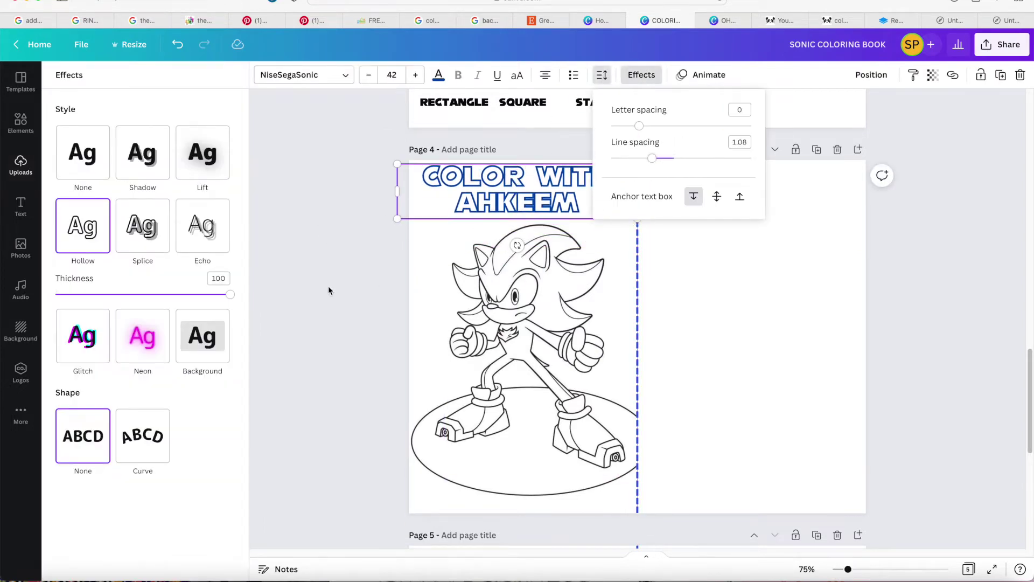
click(458, 211)
drag(458, 211, 459, 215)
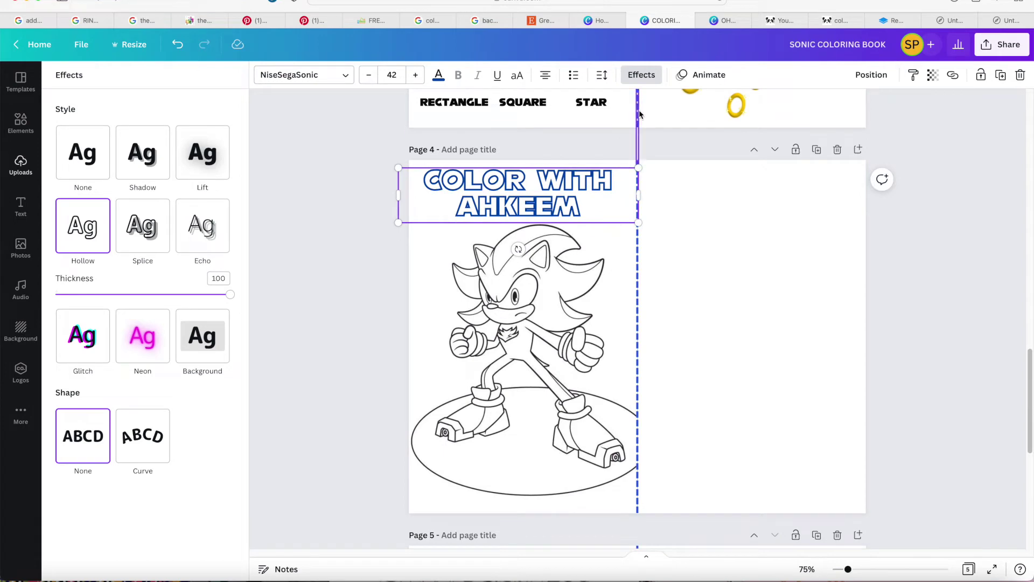
click(320, 279)
Step: Duplicate the hollow title, remove the copy's effect, color it off-white and align it exactly over the blue outline
click(472, 201)
key(super+d)
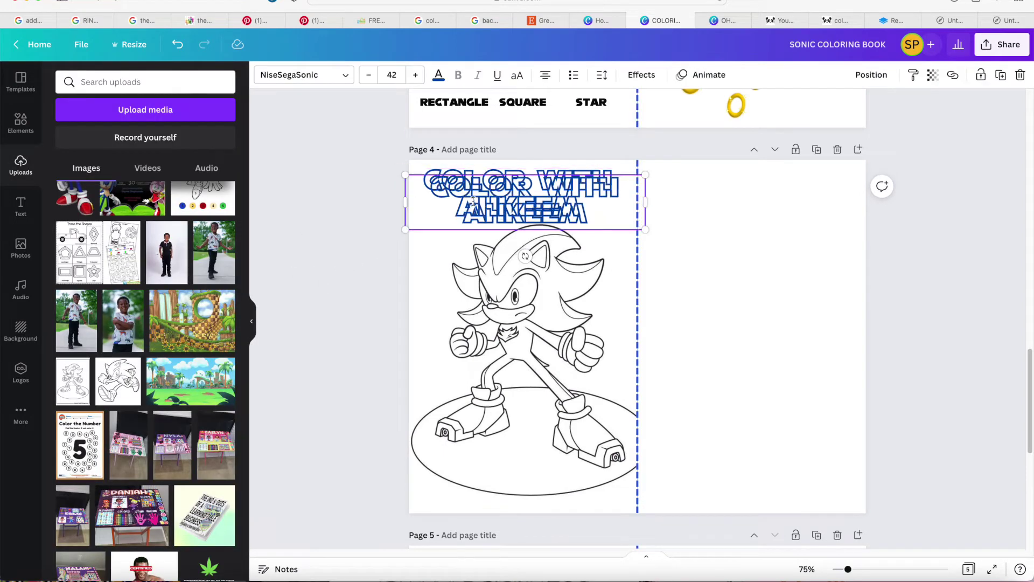
click(626, 78)
click(439, 76)
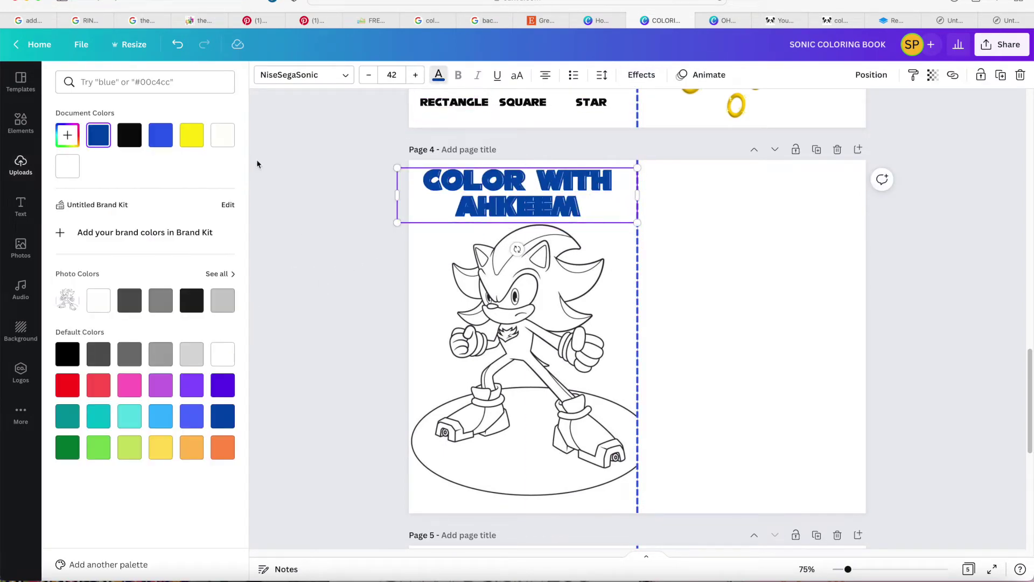
click(191, 135)
drag(488, 192, 489, 192)
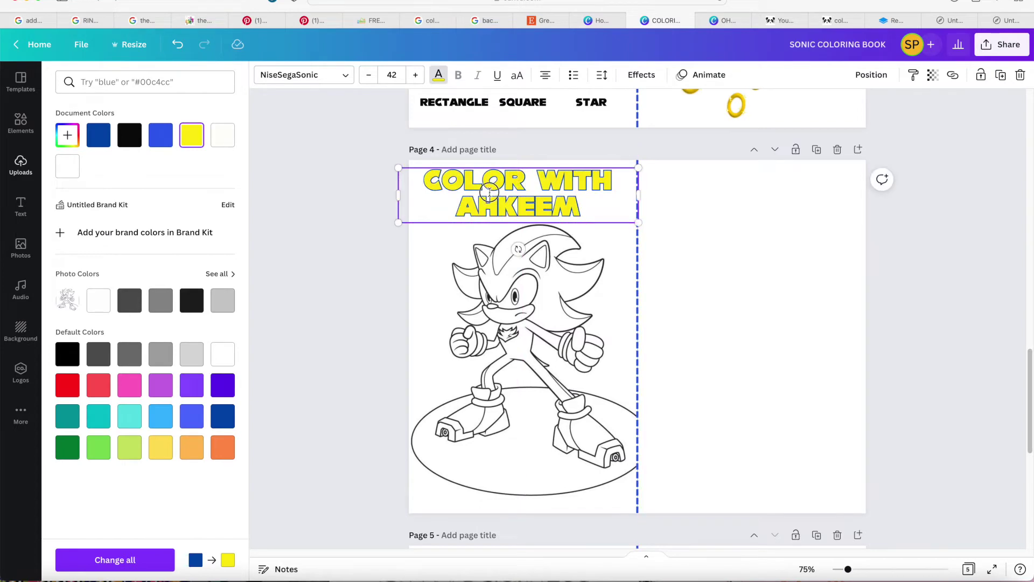
click(226, 138)
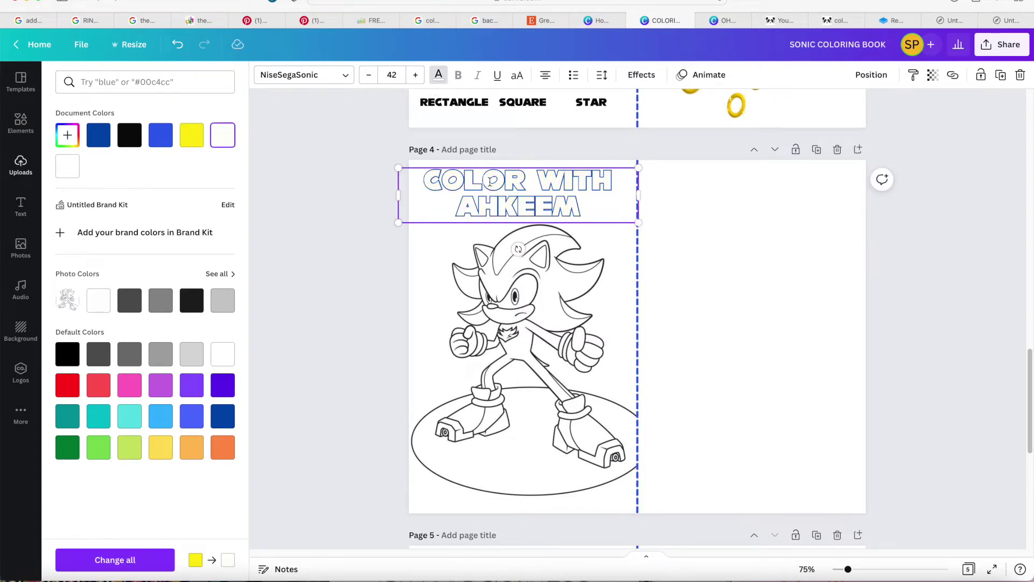
click(351, 291)
drag(370, 180, 445, 201)
key(super+plus)
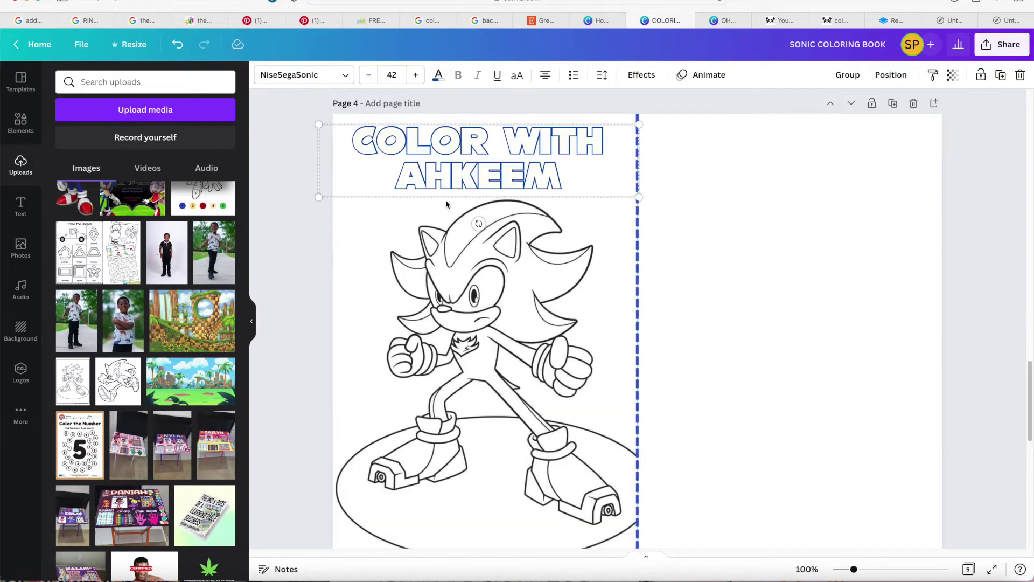
click(318, 198)
key(super+minus)
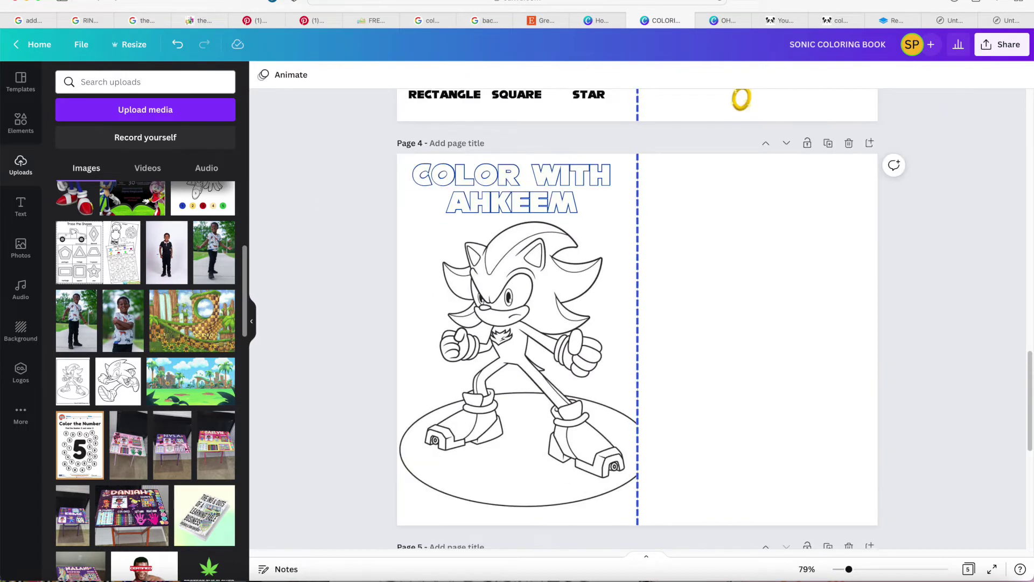
Step: Search the elements for "PAINT SPLATTER" and place a black speckled splatter over the character's left side on page 4
click(20, 123)
click(134, 81)
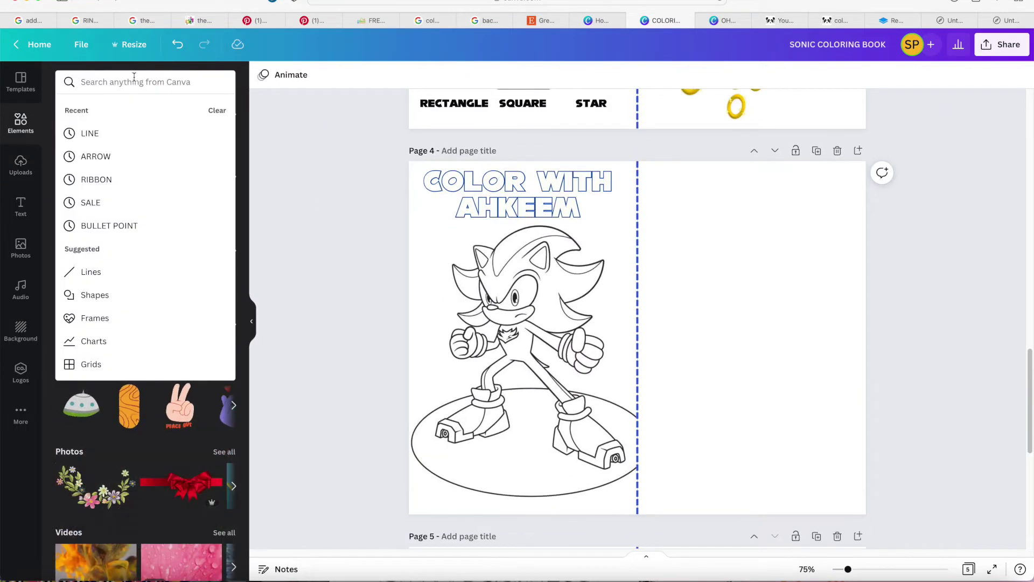
text(PAINT SPLATTER)
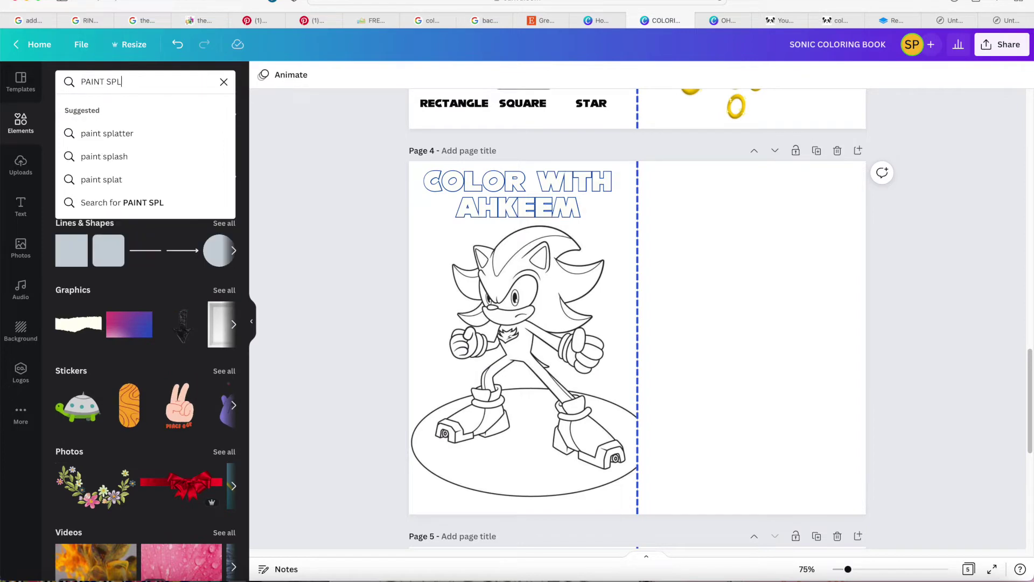
key(Return)
click(82, 193)
drag(641, 334, 445, 294)
click(871, 74)
Step: Remove the character drawing's background and restore the white fill inside its body and ground oval with Background Remover
click(571, 253)
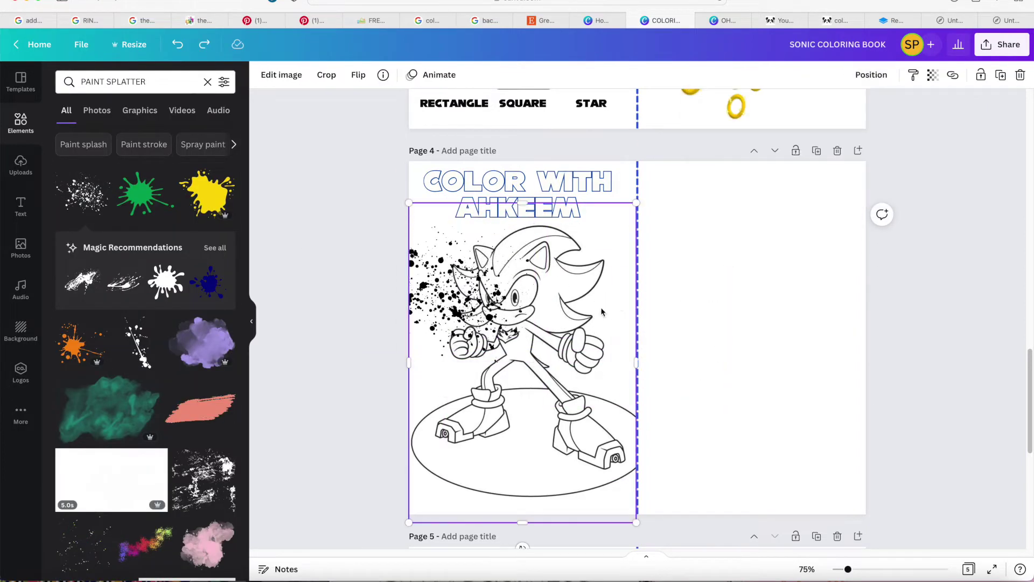
click(280, 74)
click(101, 173)
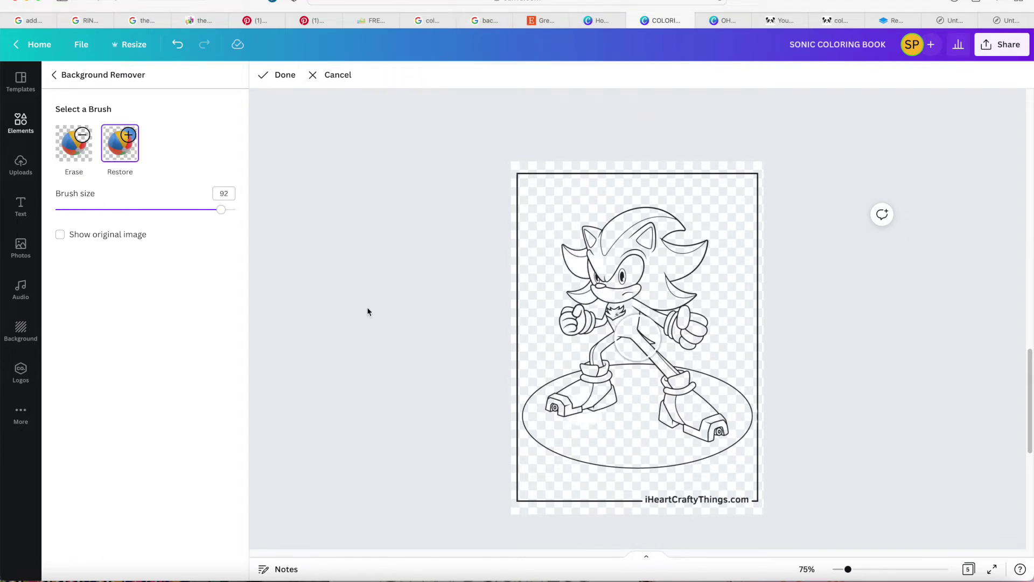
drag(554, 424, 688, 423)
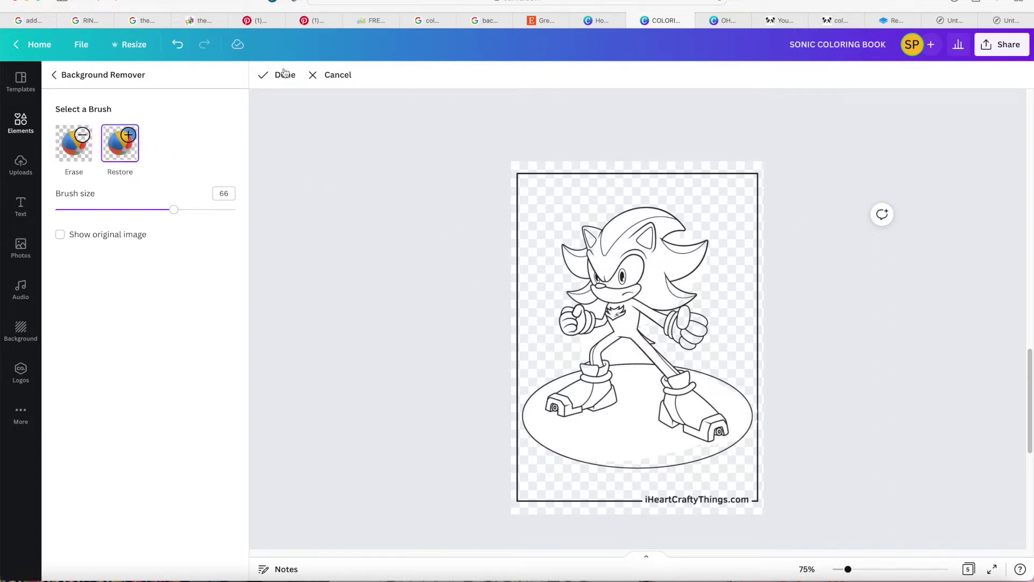
click(281, 75)
Step: Shift the paint splatter toward the page's left edge beside the character and recolor it bright blue
drag(425, 311, 357, 355)
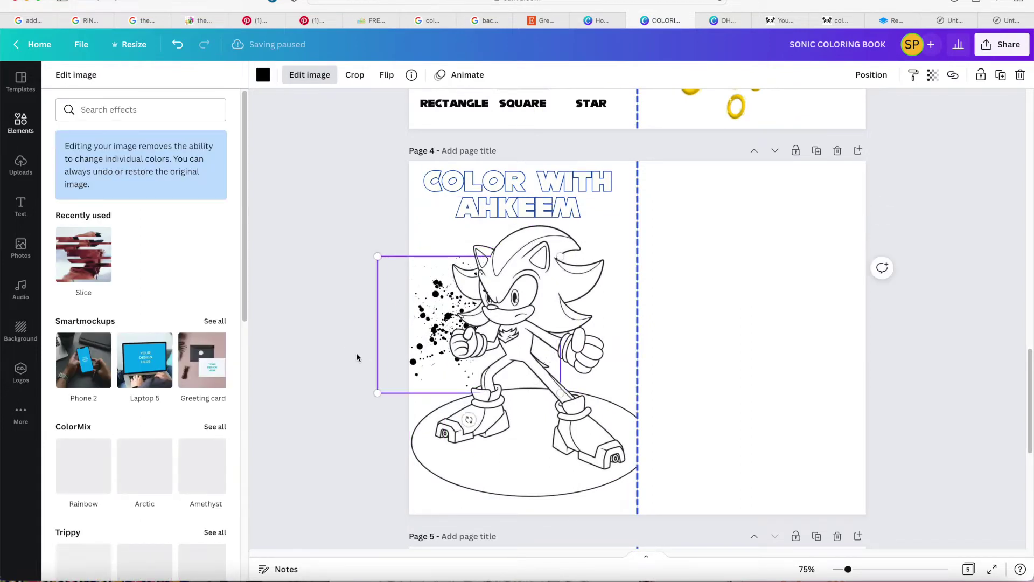
mouse_move(434, 355)
mouse_down()
mouse_move(441, 346)
mouse_move(445, 361)
mouse_up()
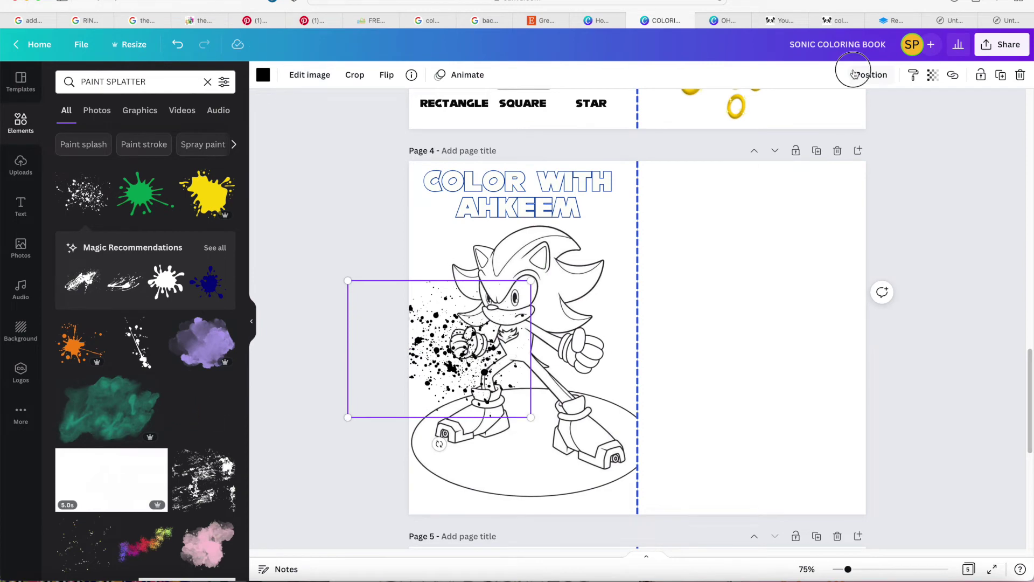
click(871, 74)
click(263, 75)
click(232, 143)
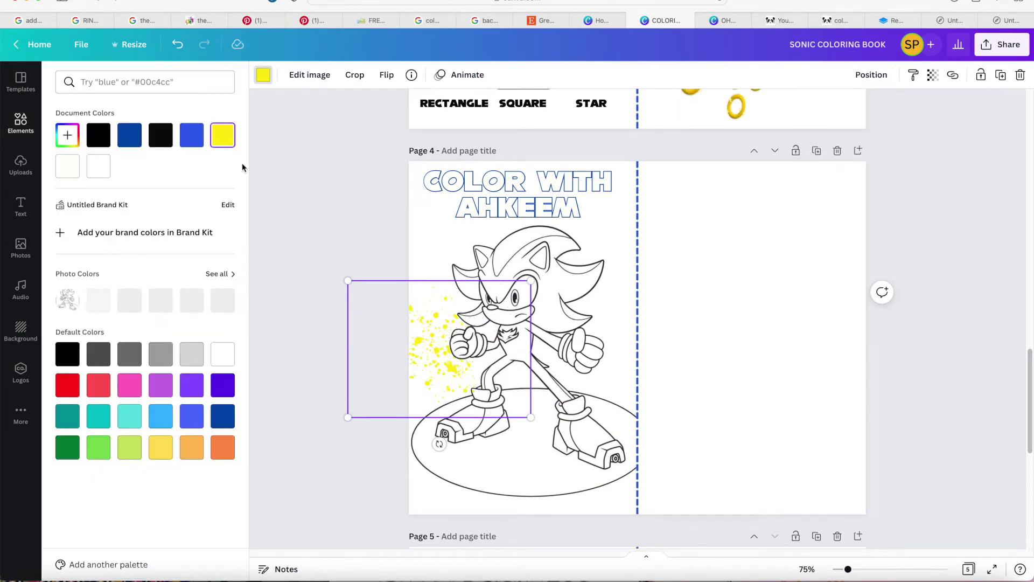
click(183, 136)
Step: Enlarge the blue splatter to cover the left half of page 4 and reposition it around the character
drag(529, 281, 600, 154)
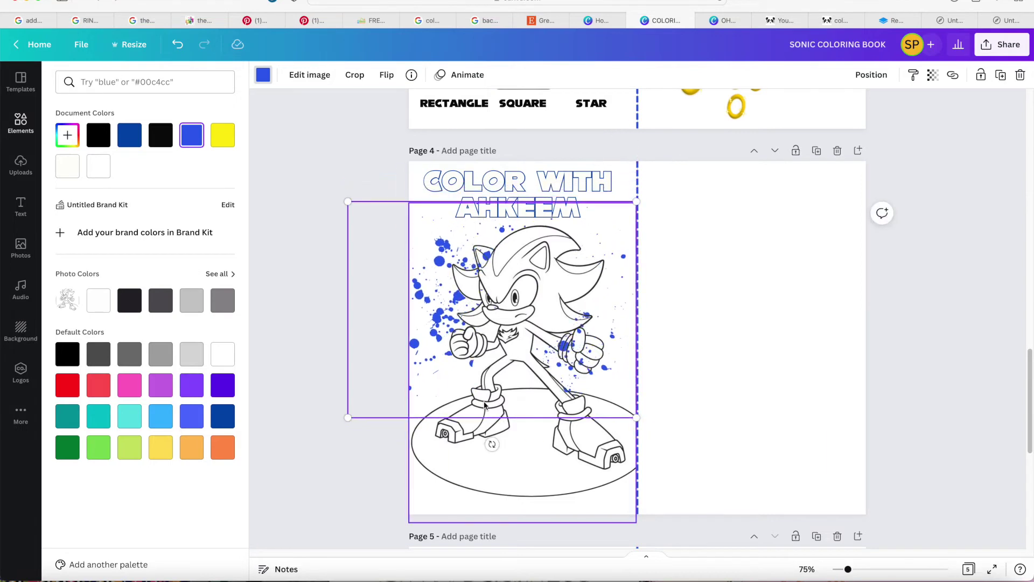
drag(348, 418, 207, 521)
drag(455, 352, 494, 309)
key(super+z)
click(871, 74)
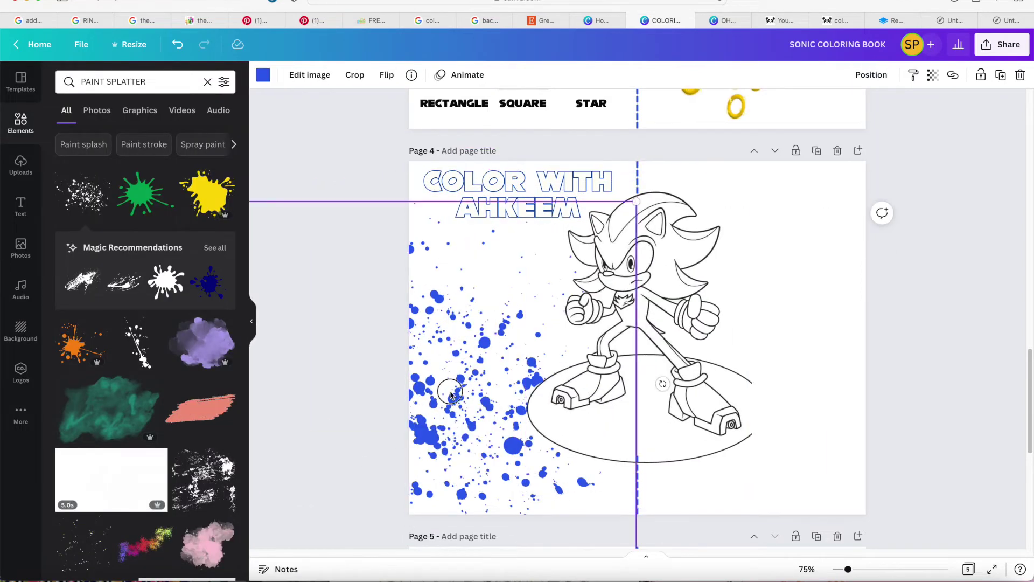
drag(453, 393, 558, 367)
Step: Move the character drawing back onto the left half of page 4, over the blue splatter
double_click(690, 179)
drag(737, 173, 637, 187)
click(644, 260)
mouse_move(644, 260)
mouse_down()
mouse_move(506, 310)
mouse_move(516, 309)
mouse_up()
click(864, 75)
click(260, 304)
Step: Erase the frame and website name from the character drawing with Background Remover's Erase brush at size 77
click(523, 312)
click(281, 75)
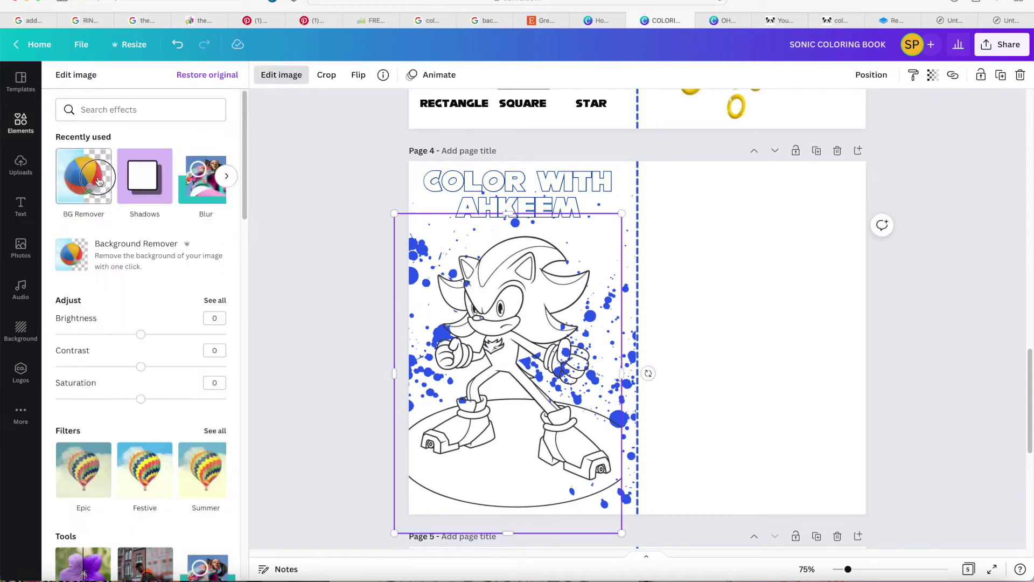
click(81, 203)
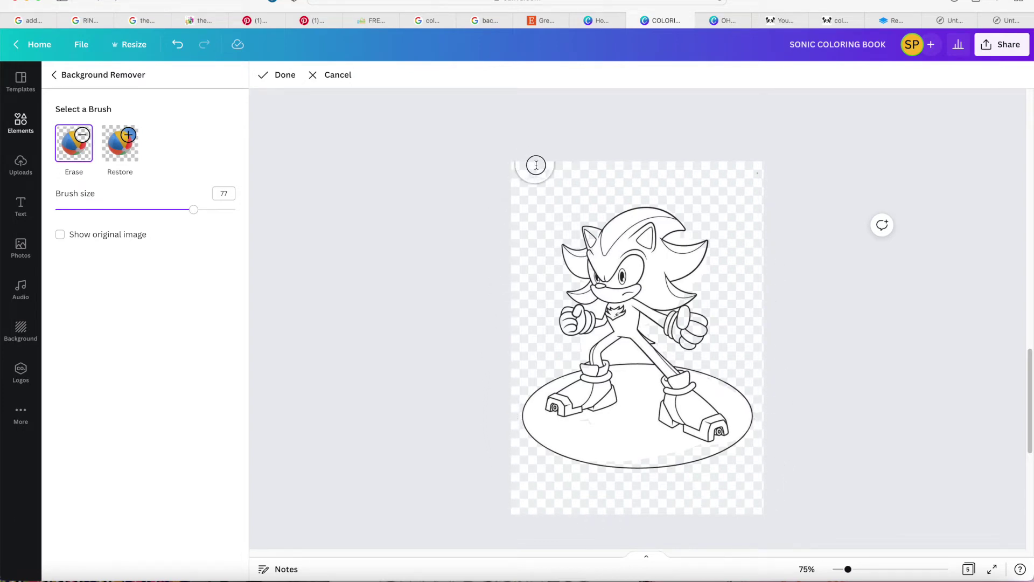
click(277, 75)
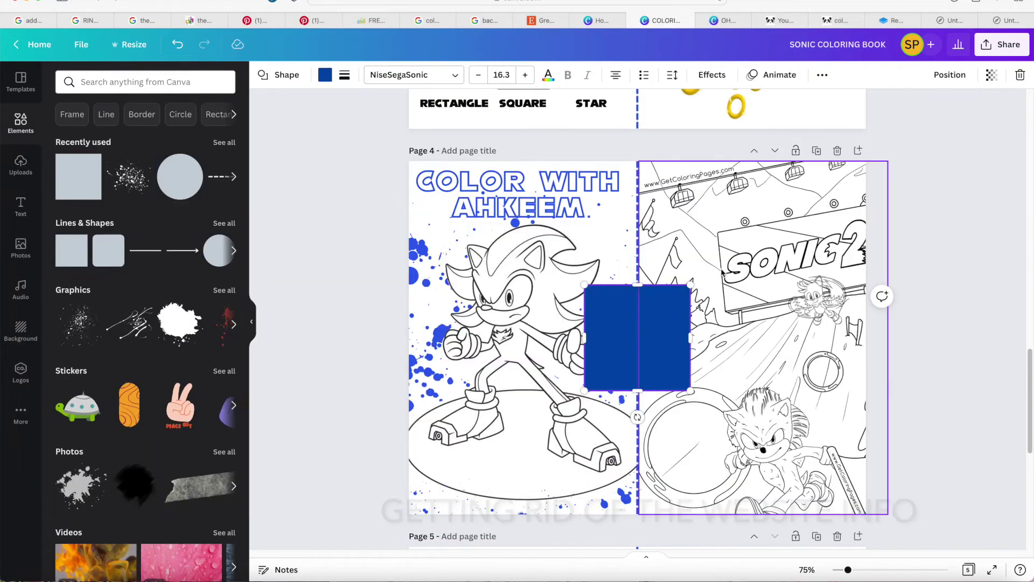
Step: Cover the website address at the top of the Sonic 2 coloring page with a tilted white square
drag(641, 347, 689, 138)
drag(769, 131, 803, 108)
click(325, 74)
click(103, 170)
click(374, 210)
drag(689, 167, 688, 163)
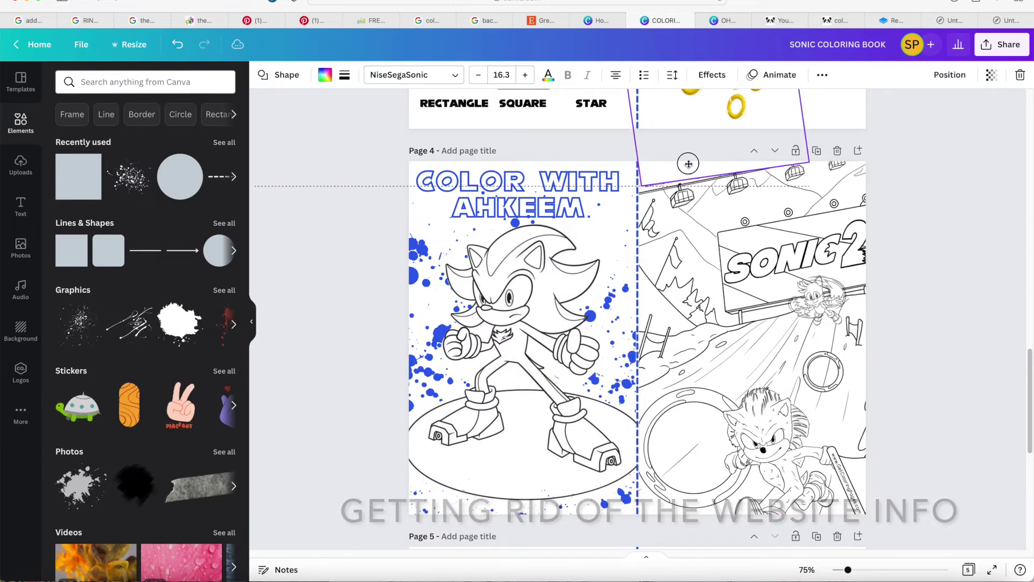
drag(828, 107, 826, 103)
click(936, 185)
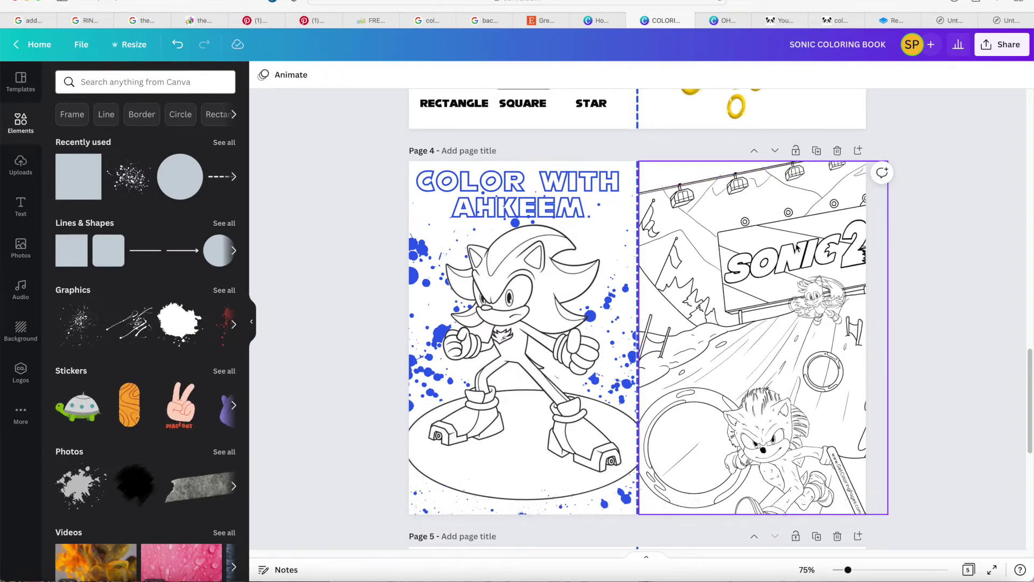
Step: Try to hide the website address on the pole with a second square, rotated, narrowed to a strip and colored white
click(81, 173)
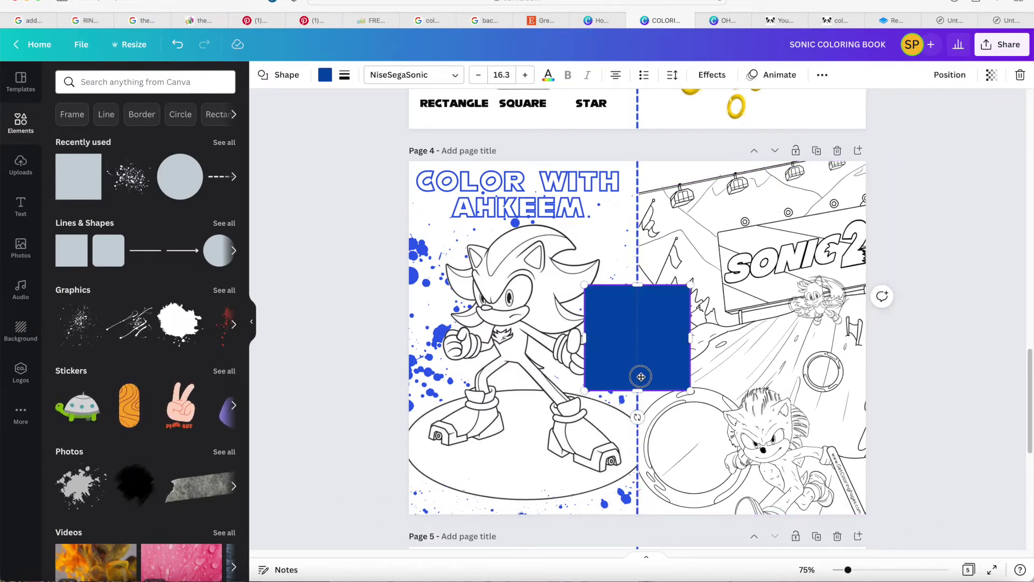
drag(641, 377, 761, 503)
drag(862, 475, 820, 533)
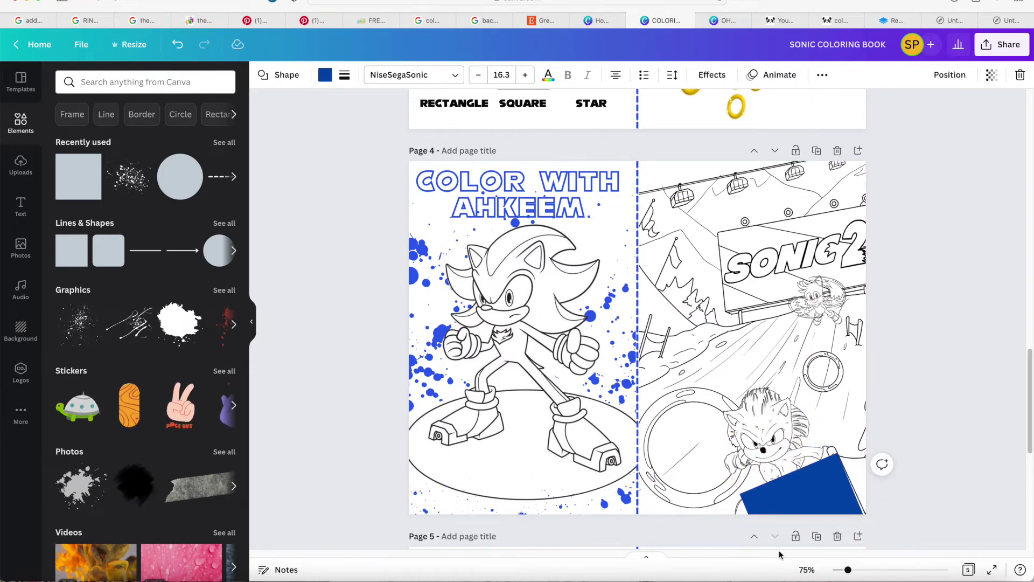
drag(758, 546, 845, 470)
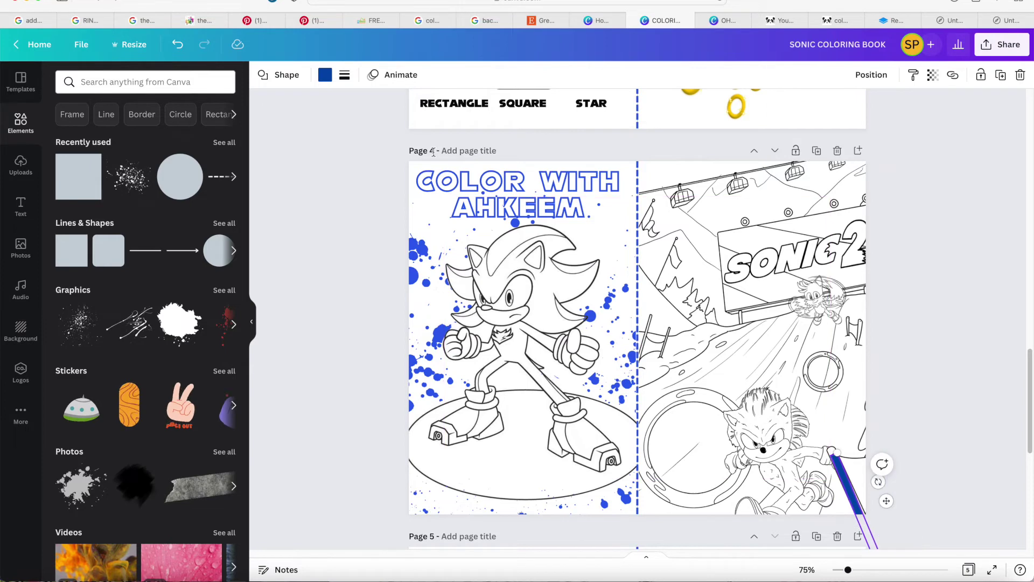
click(325, 74)
click(99, 166)
click(317, 240)
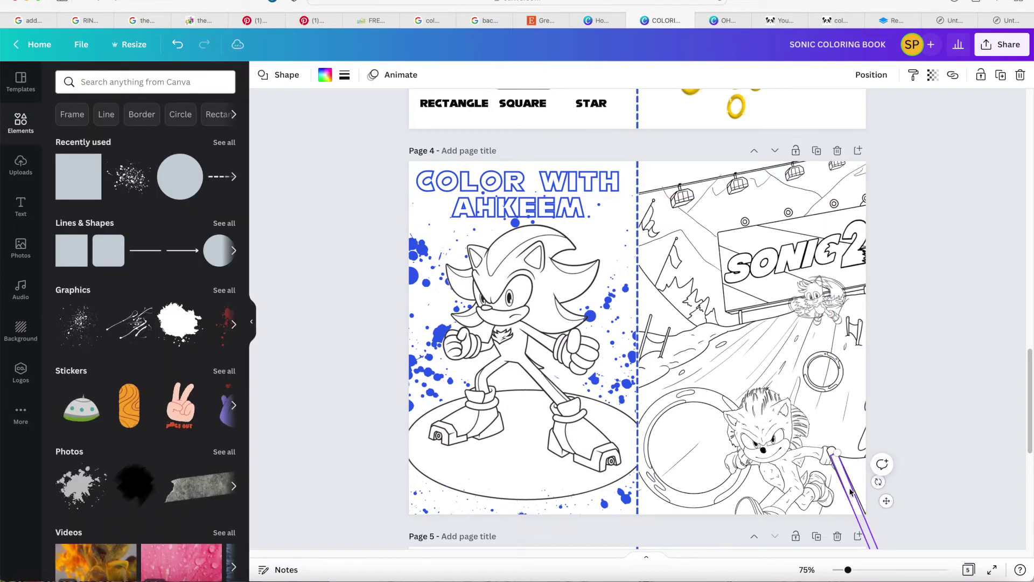
Step: Add a line along the pole over the website address and color it off-white
click(145, 250)
drag(680, 345, 863, 525)
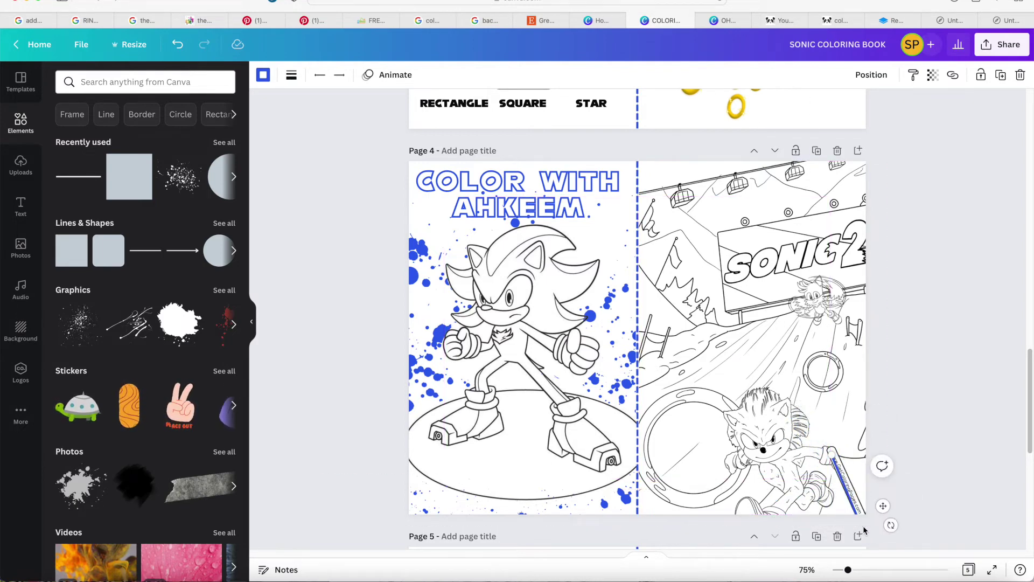
scroll(883, 474, up, 5)
click(1029, 472)
drag(1029, 449, 1030, 430)
click(969, 303)
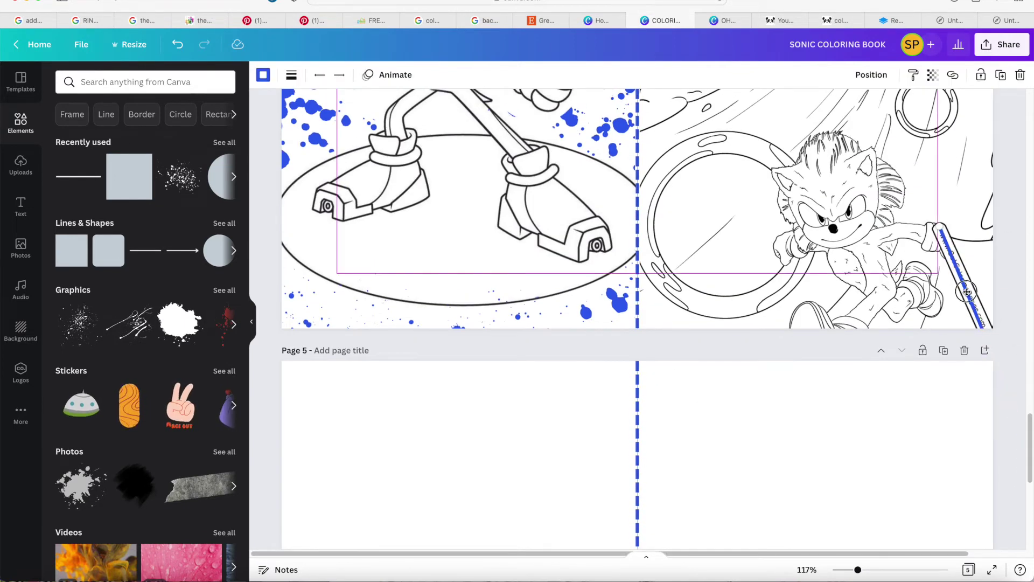
click(263, 74)
click(222, 135)
Step: Set the cover line's weight to 10, match its angle to the pole and align it over the website address
click(292, 75)
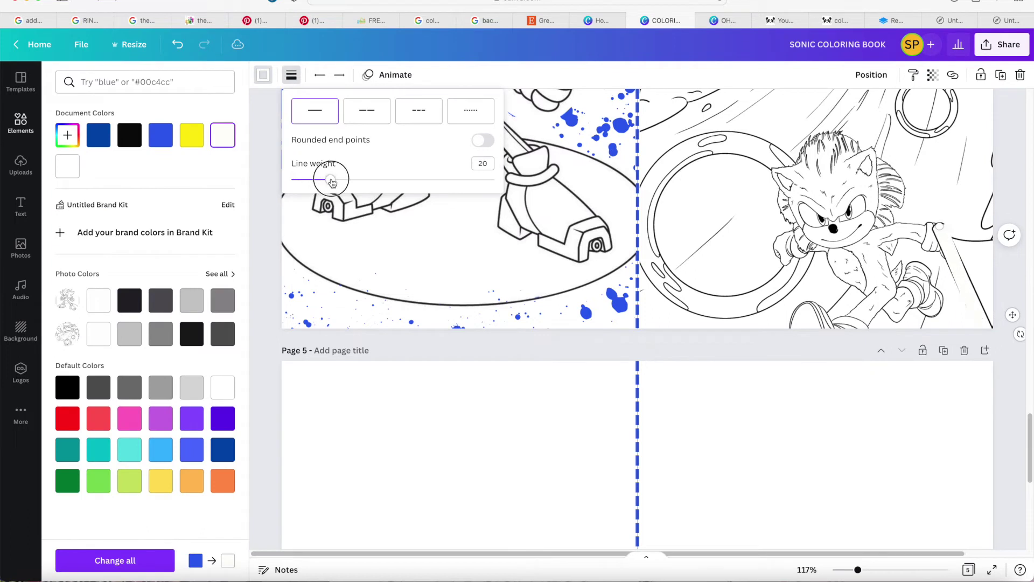
drag(1020, 335, 1018, 338)
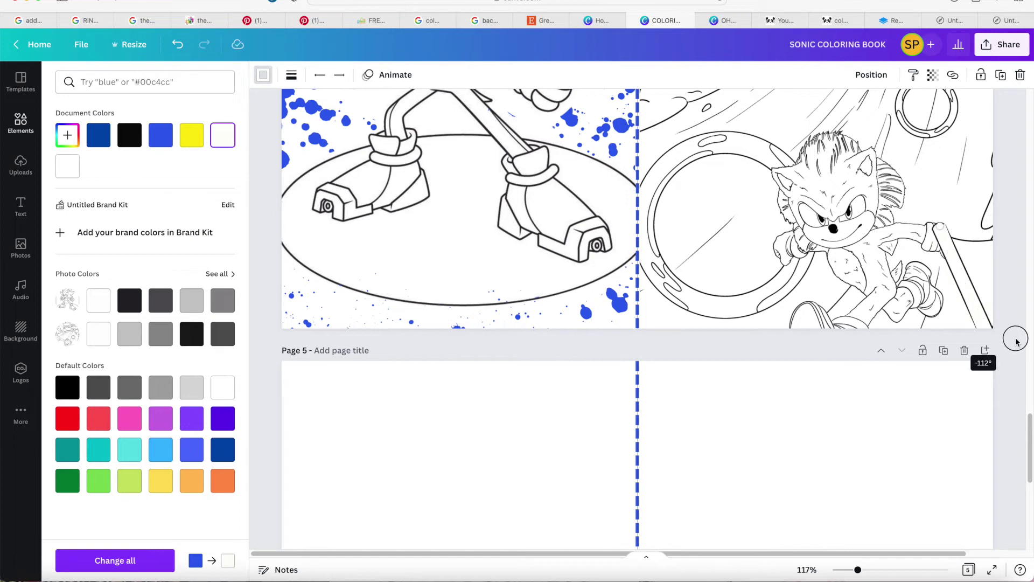
drag(940, 227, 941, 234)
key(Escape)
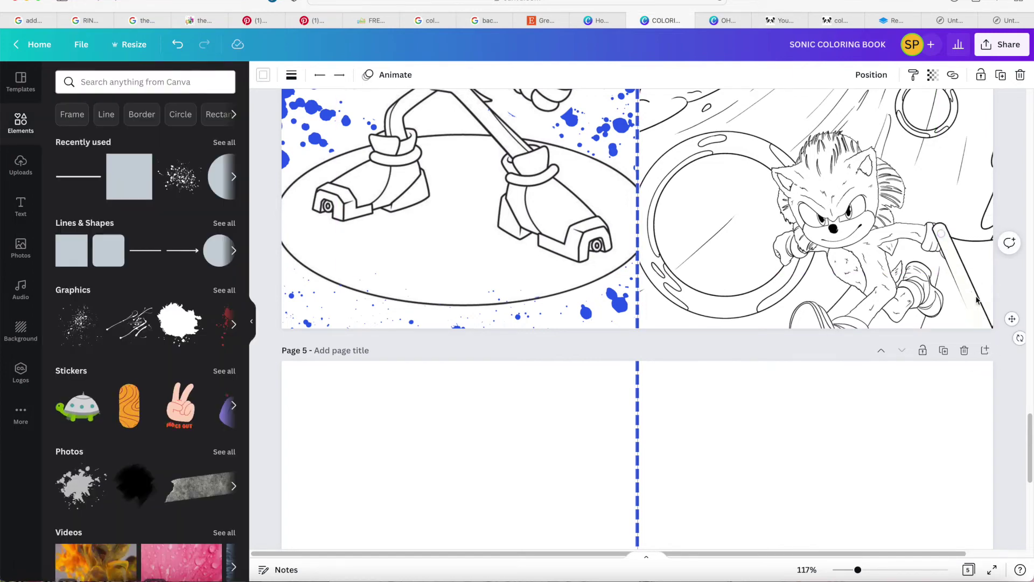
click(291, 74)
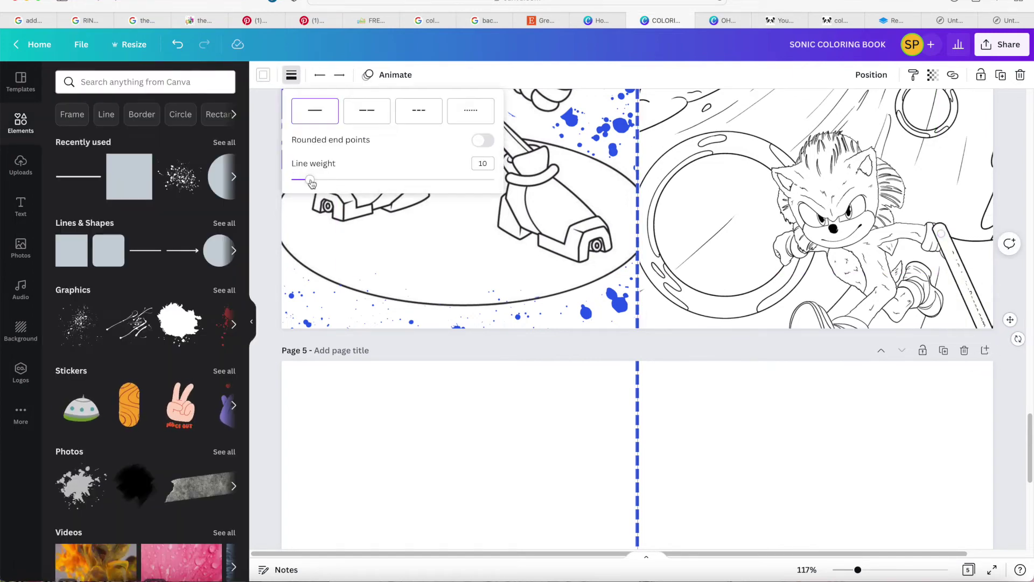
click(1012, 340)
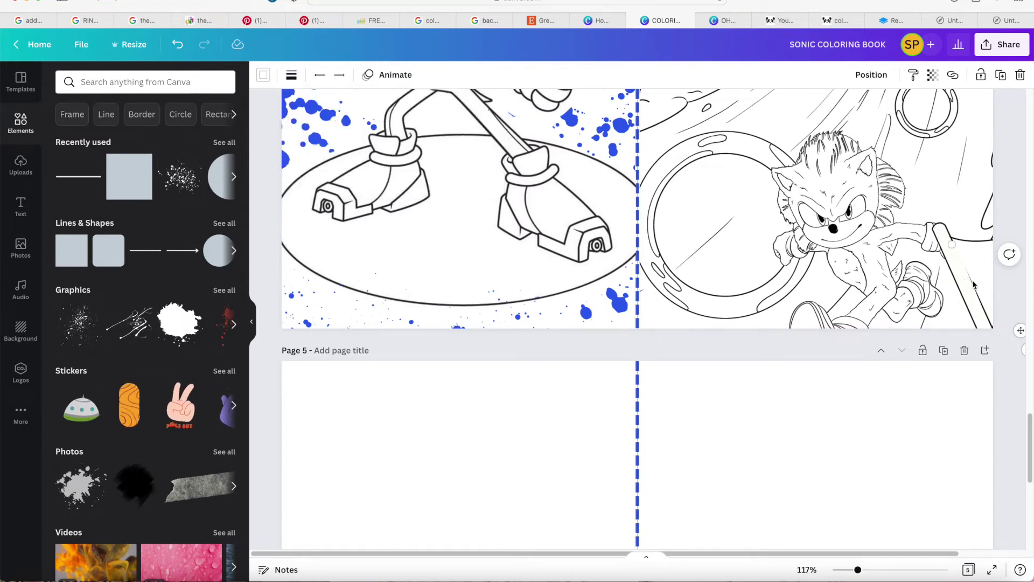
click(997, 248)
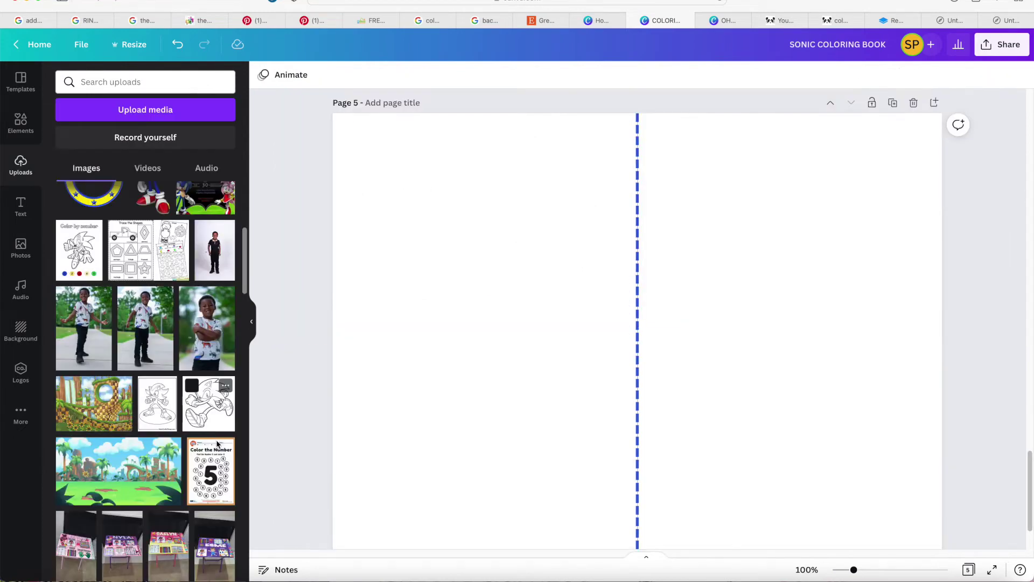
Step: Insert the Color the Number worksheet on page 5 and add the texts "COLOR THE NUMBER" and "FIND THE NUMBER 5 AND COLOR IT"
click(215, 468)
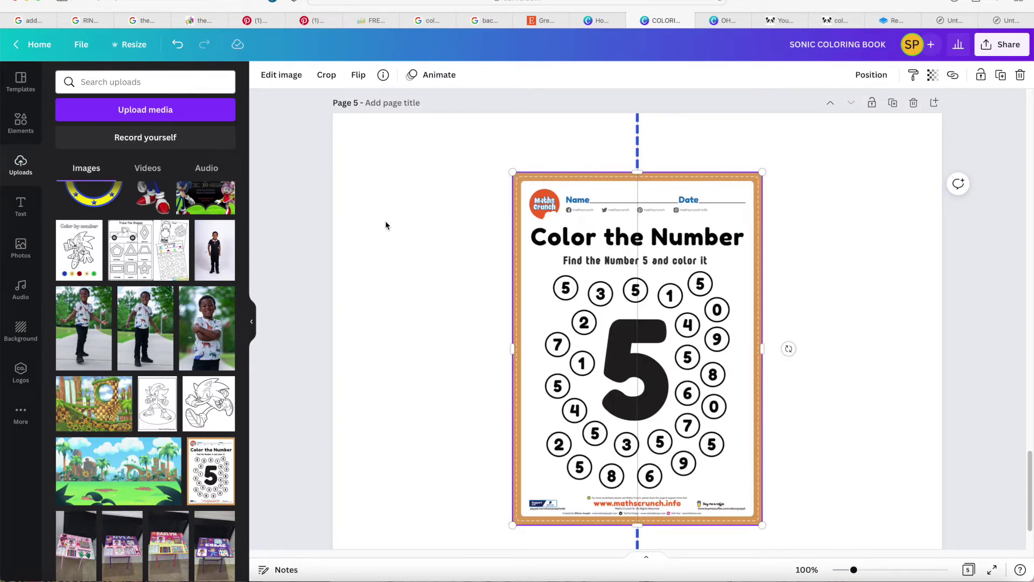
click(21, 204)
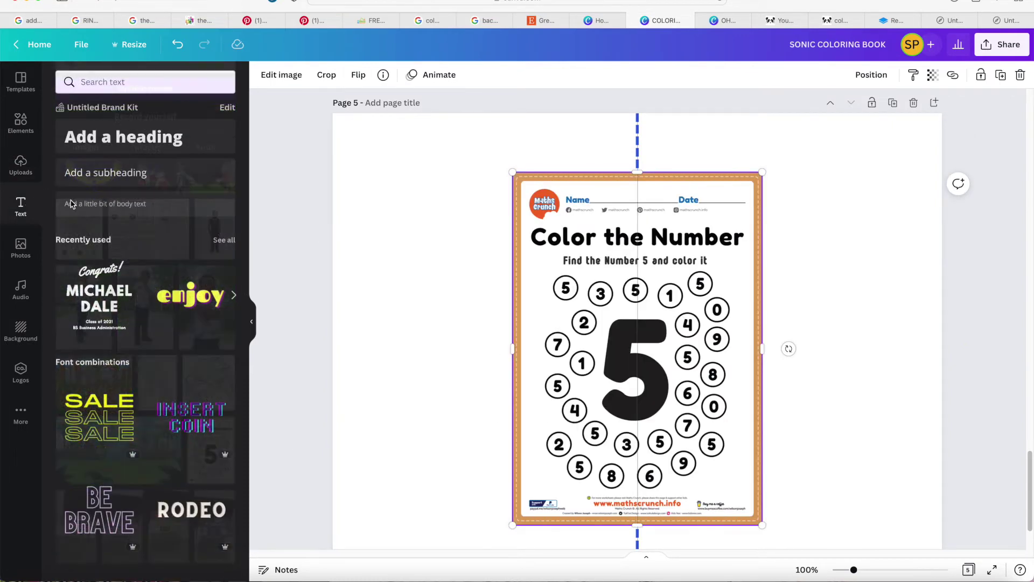
click(151, 138)
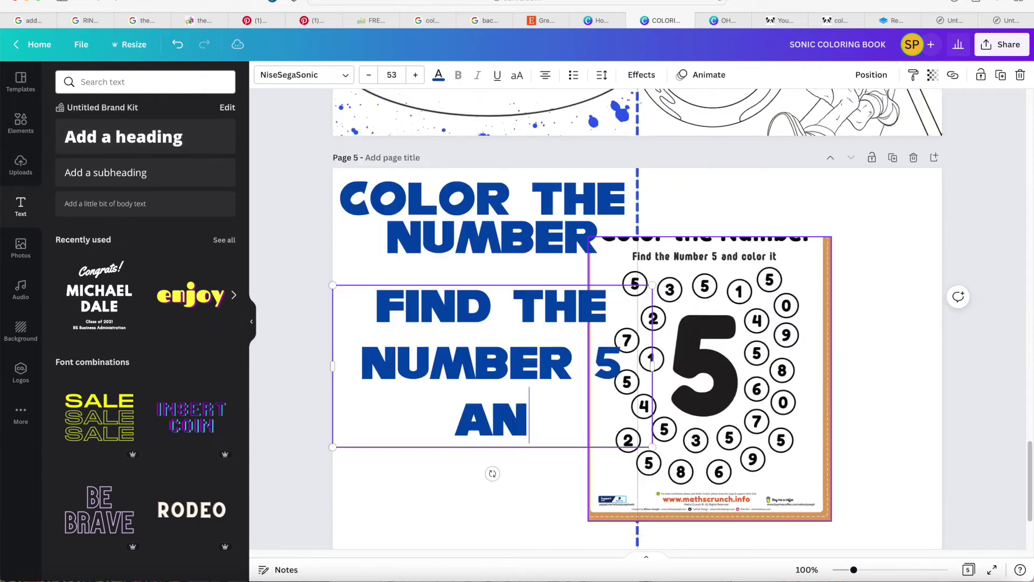
text(d color it)
Step: Set the "FIND THE NUMBER 5 AND COLOR IT" text to size 14, place it beneath the title and color it black
click(539, 274)
click(474, 318)
click(391, 74)
click(402, 200)
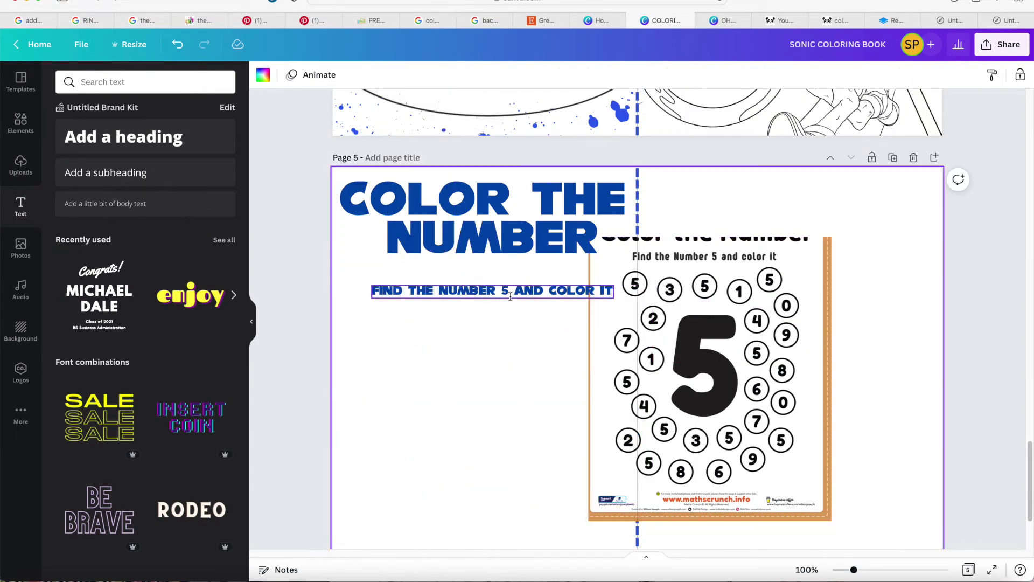
drag(512, 296, 512, 276)
click(439, 74)
click(129, 135)
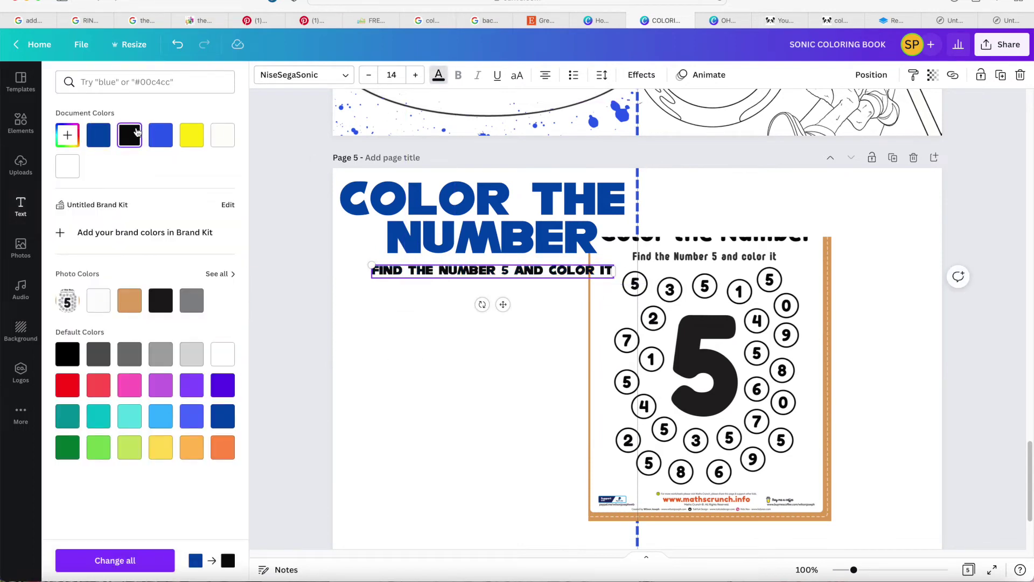
Step: Move the sample worksheet to the page's right half, and duplicate the title as a separate "5" below the instruction line
click(579, 409)
drag(752, 384, 825, 363)
click(506, 238)
key(super+d)
drag(507, 238, 505, 408)
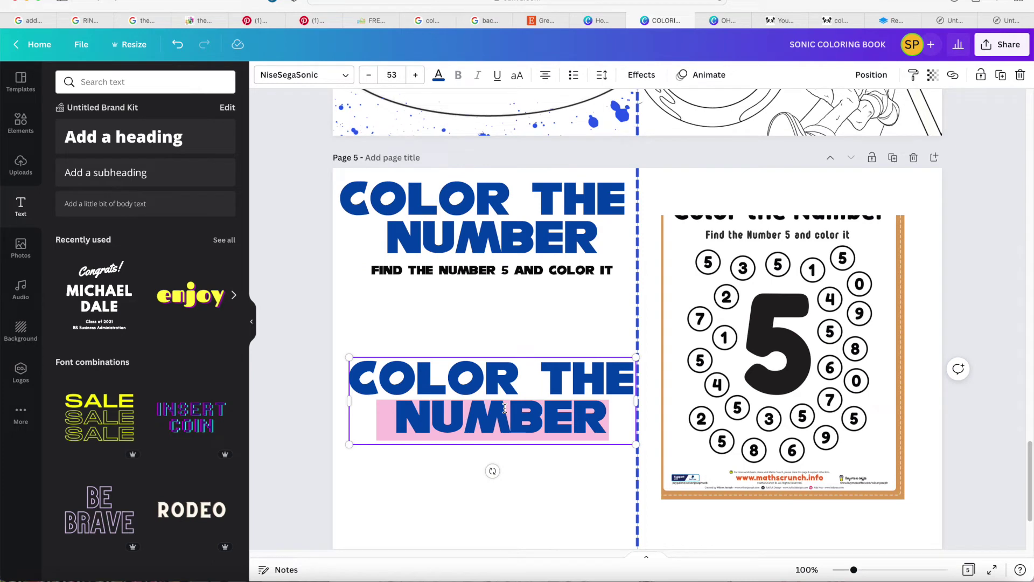
click(358, 370)
drag(358, 369, 576, 425)
text(5R)
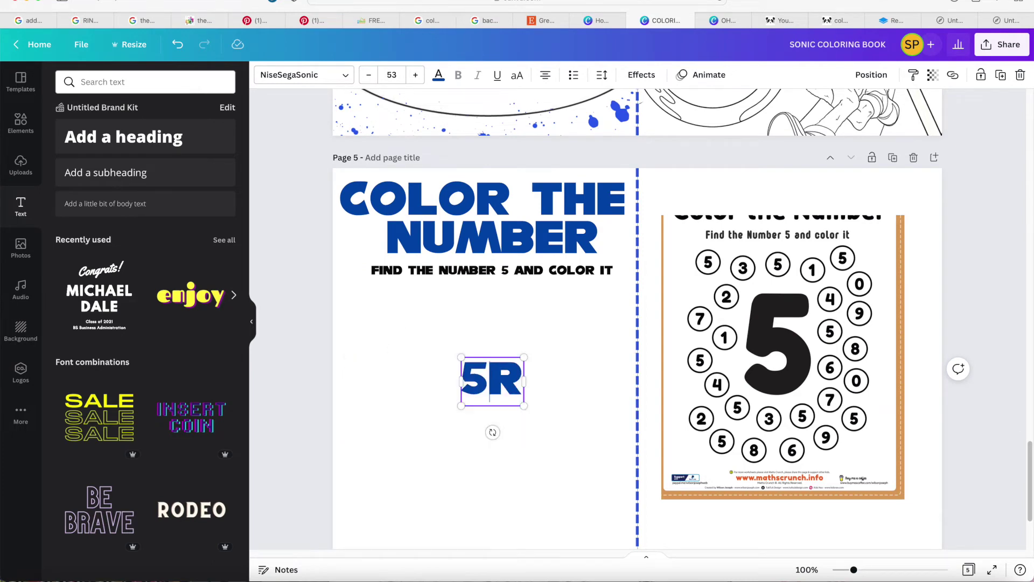
key(Delete)
Step: Enlarge the blue "5" to font size 307
drag(514, 396, 705, 575)
scroll(638, 319, down, 2)
scroll(548, 410, down, 1)
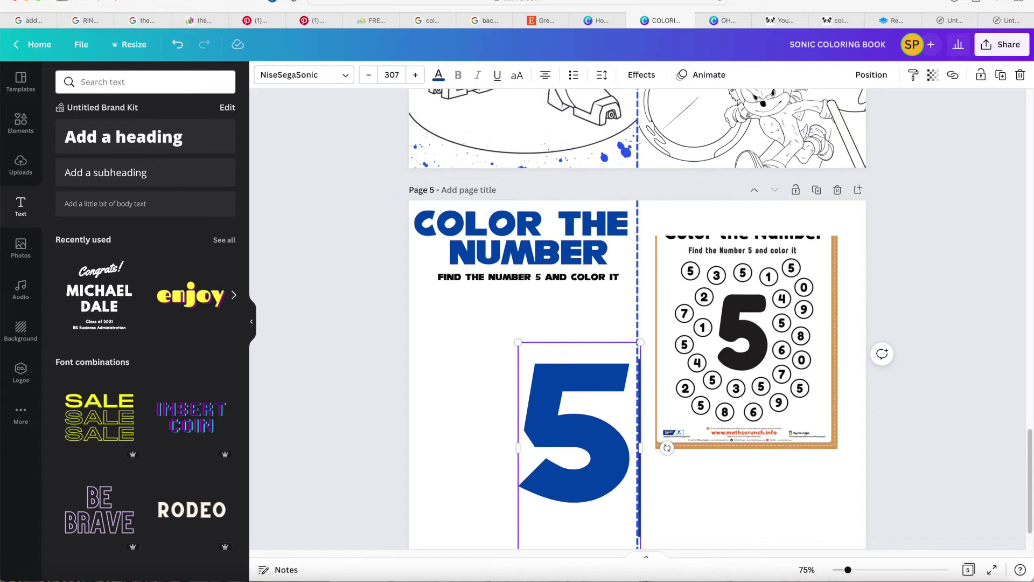
Step: Move the large blue "5" to the middle of the page's left half and enlarge it to font size 373
click(418, 411)
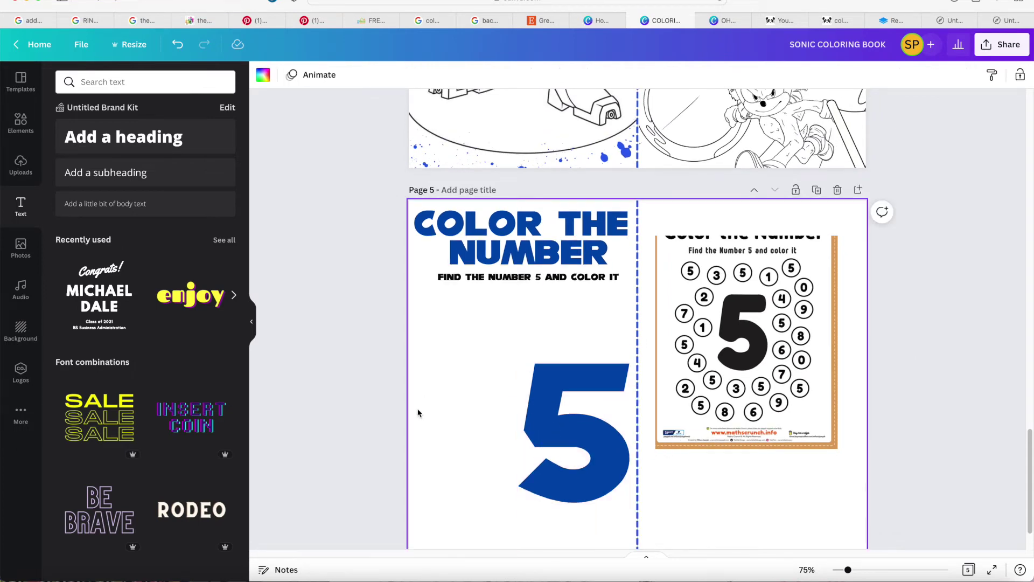
scroll(418, 411, down, 2)
drag(570, 438, 535, 413)
scroll(534, 413, up, 2)
scroll(638, 359, up, 2)
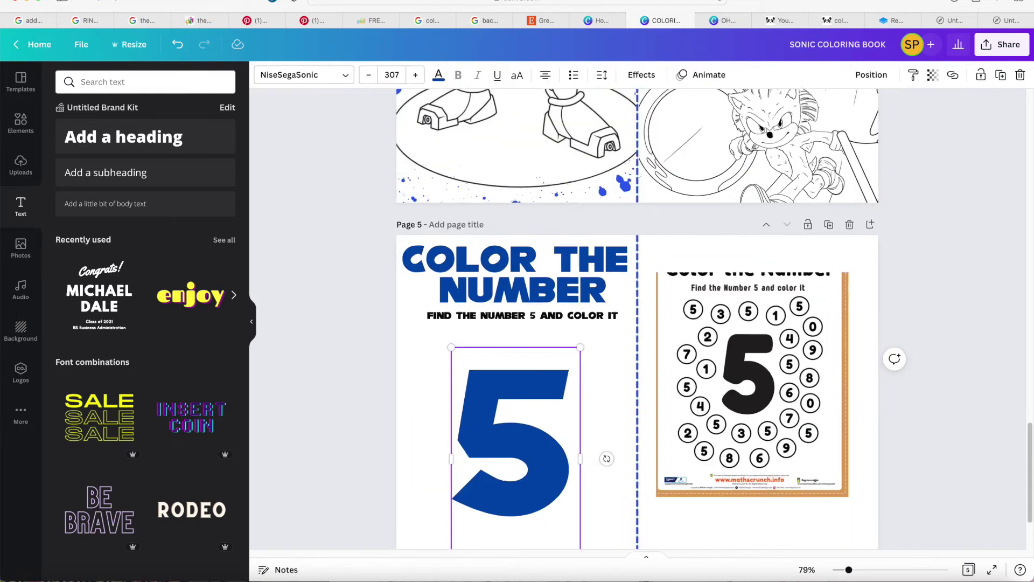
drag(583, 344, 610, 298)
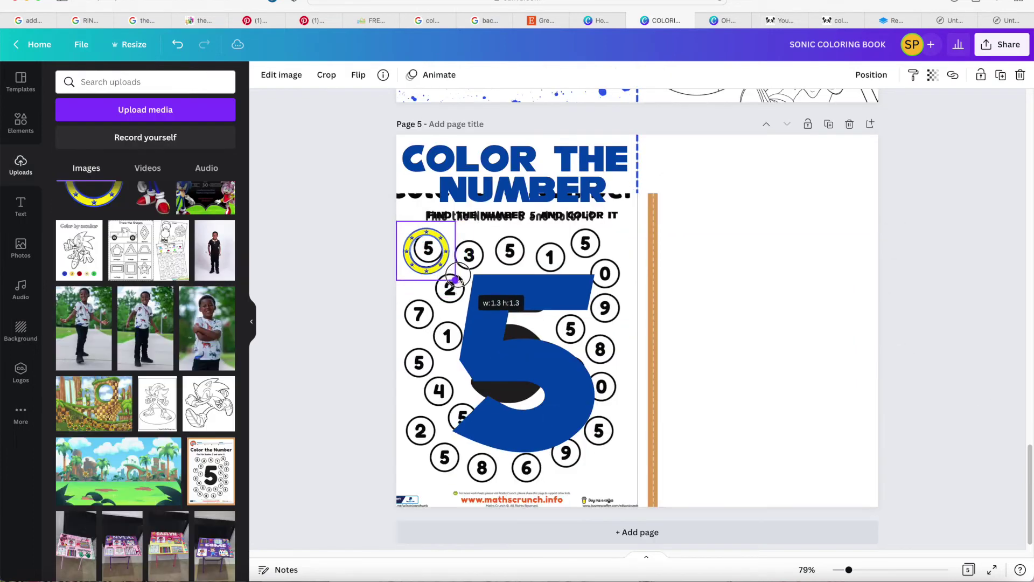
Step: Shrink the yellow ring to fit the sample worksheet's first number circle and duplicate it about sixteen times
drag(451, 277, 421, 258)
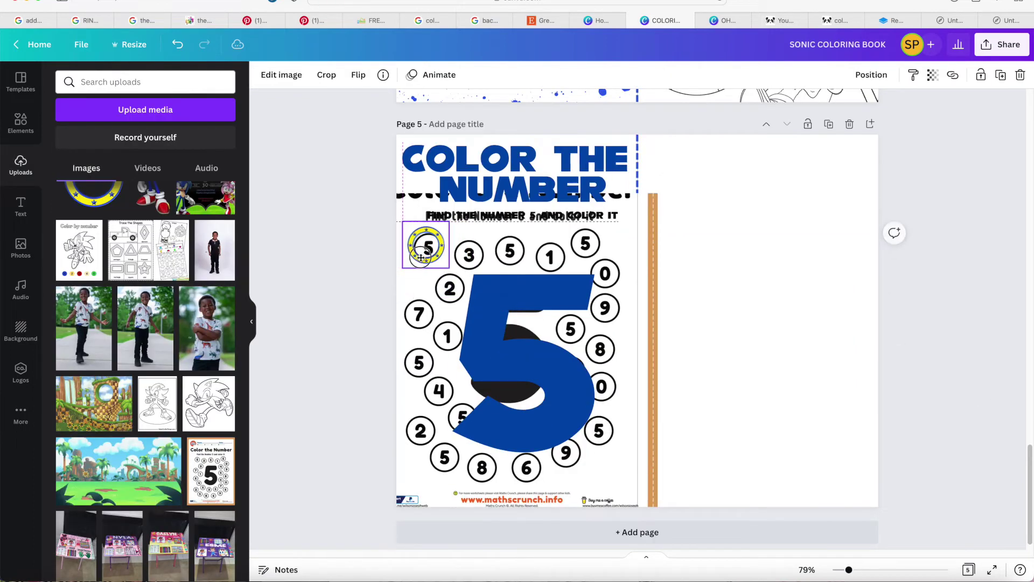
key(super+d)
key(super+d)
key(super+d)
key(super+d)
key(super+d)
key(super+d)
key(super+d)
key(super+d)
key(super+d)
key(super+d)
key(super+d)
key(super+d)
key(super+d)
key(super+d)
key(super+d)
key(super+d)
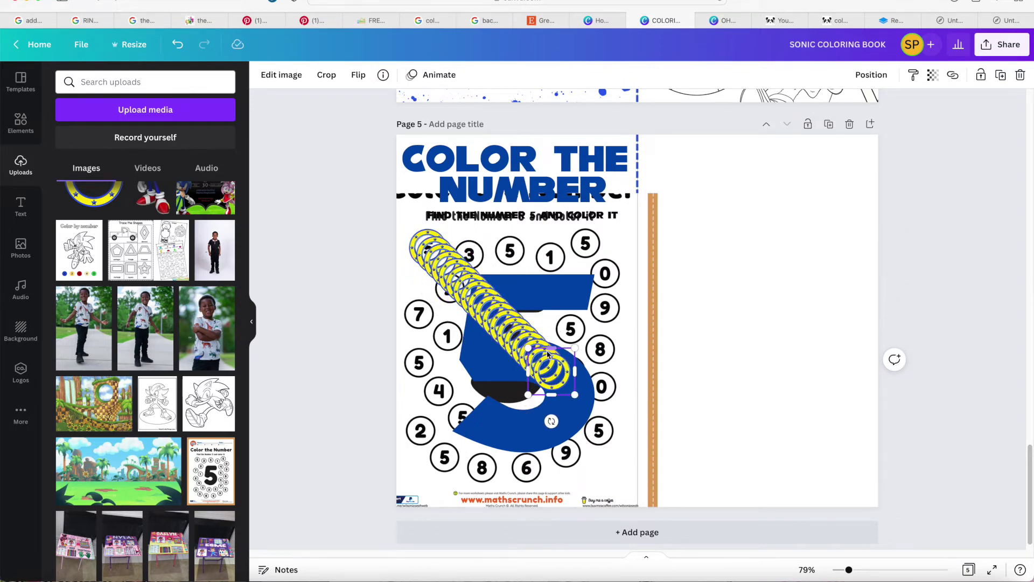
Step: Spread ring copies over the sample worksheet's number circles along both sides, the bottom row and the upper-right corner
drag(552, 368, 422, 428)
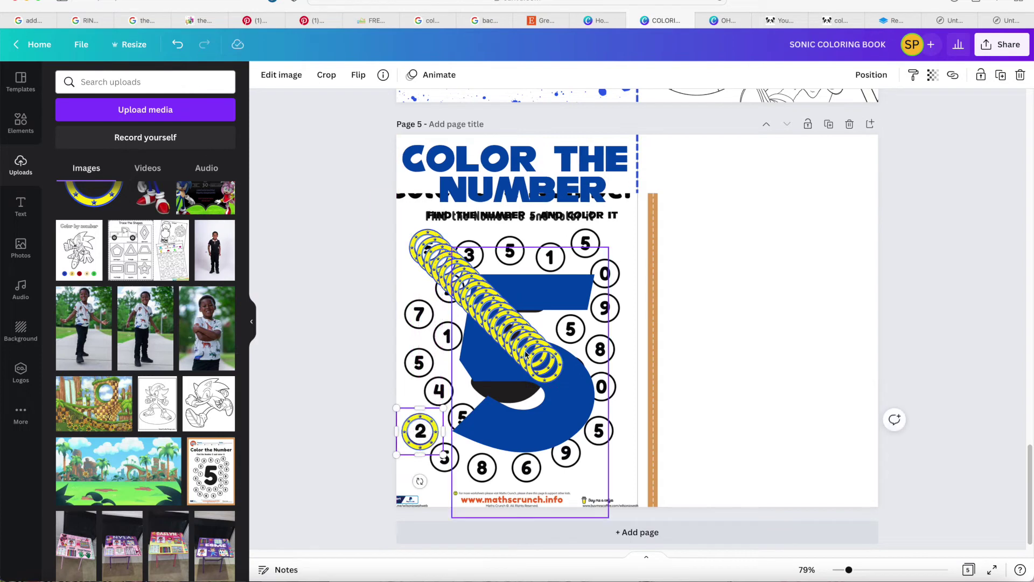
drag(551, 364, 419, 362)
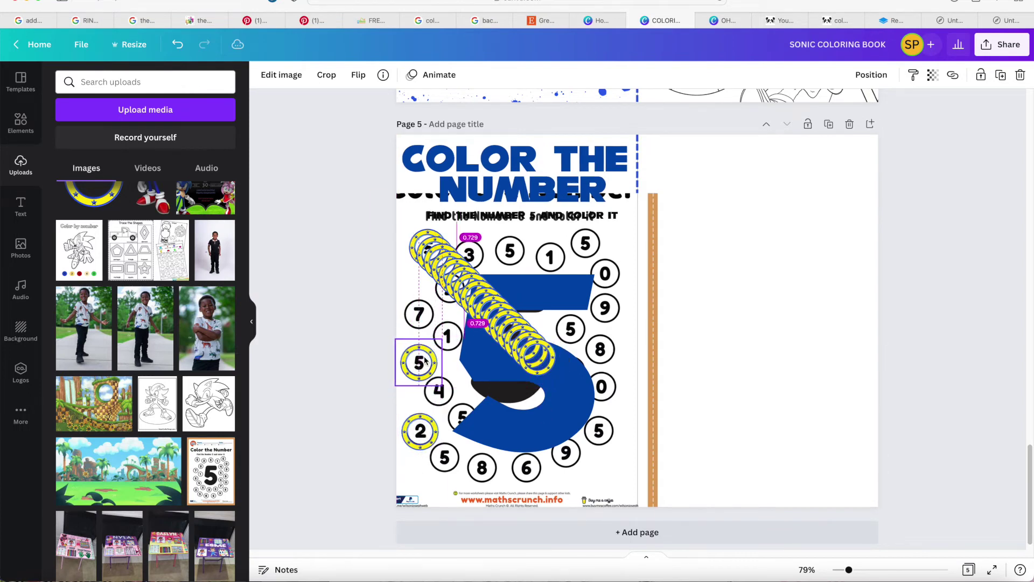
drag(515, 336, 456, 326)
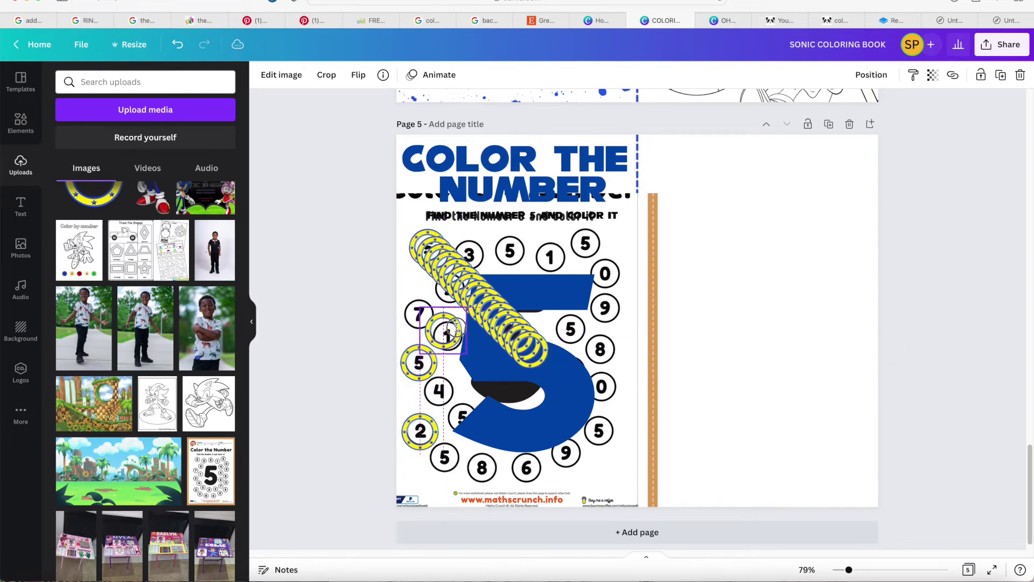
drag(528, 349, 573, 330)
drag(497, 351, 587, 401)
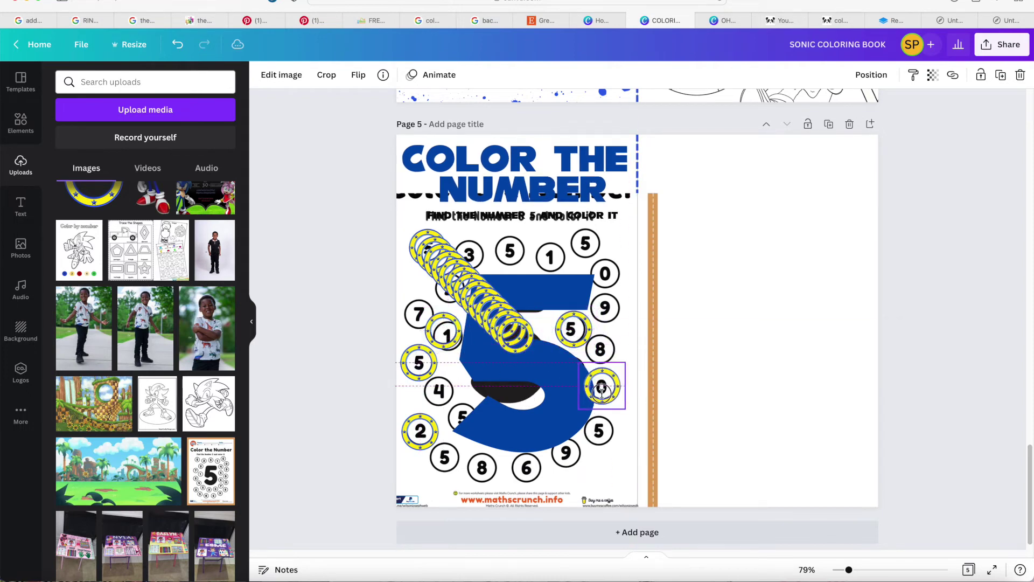
drag(514, 345, 564, 476)
drag(492, 329, 503, 486)
drag(487, 317, 576, 257)
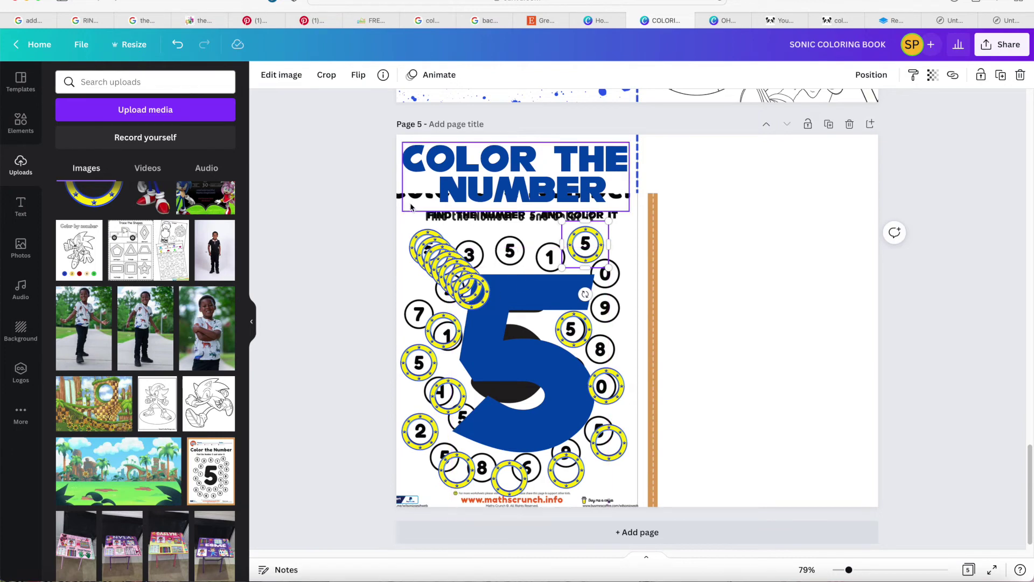
Step: Delete the sample worksheet underneath and arrange more ring copies above and to the right of the large "5"
click(511, 237)
key(BackSpace)
drag(483, 301, 621, 321)
click(551, 379)
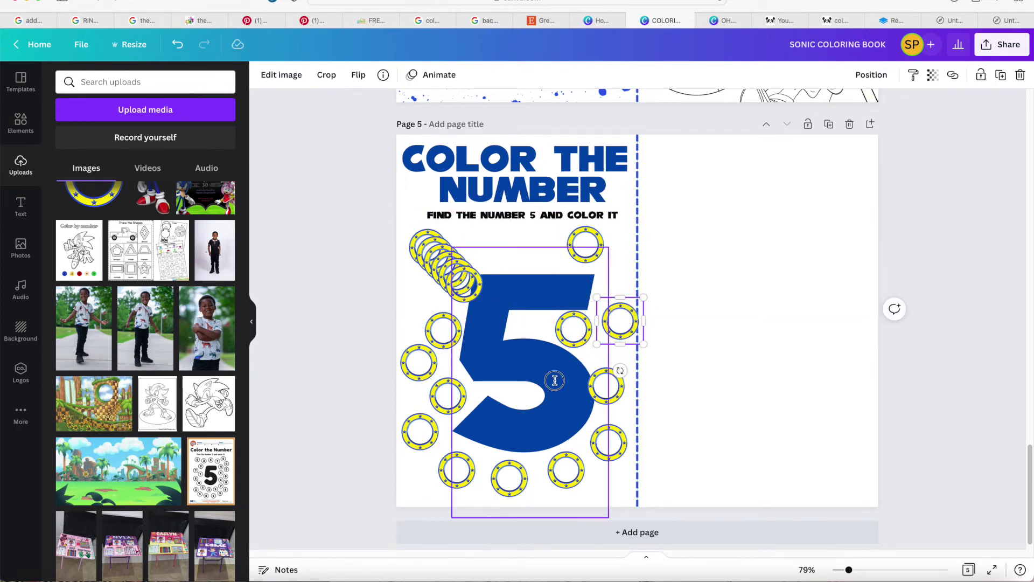
click(871, 74)
click(461, 277)
drag(461, 278, 538, 246)
drag(457, 290, 602, 281)
drag(625, 327, 618, 344)
Step: Reduce the large "5" to font size 367 and distribute the remaining rings around it, filling the gaps on both sides
click(570, 408)
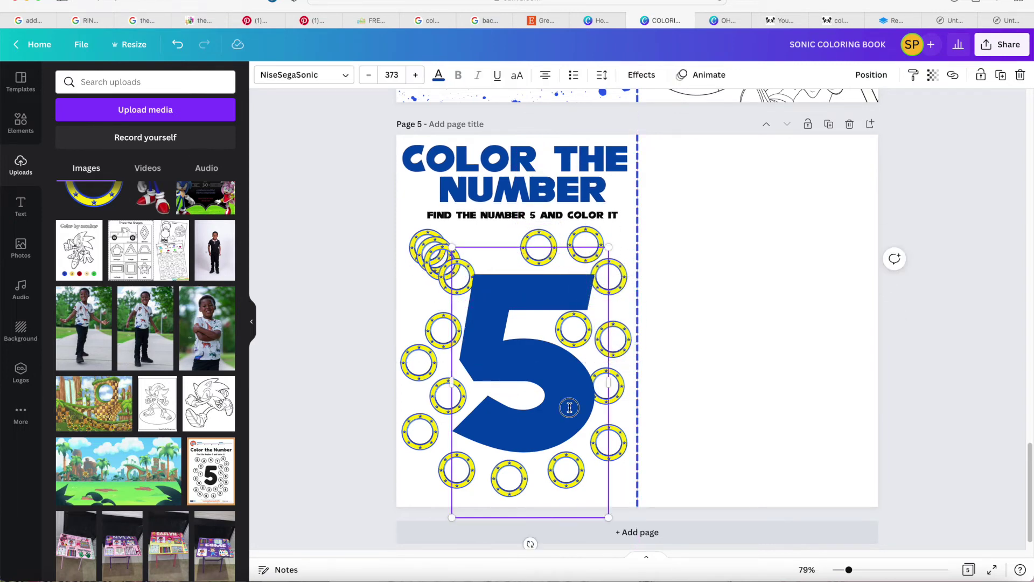
drag(608, 519, 603, 516)
drag(621, 403, 627, 409)
click(609, 452)
drag(457, 277, 609, 483)
drag(435, 272, 480, 250)
drag(423, 294, 447, 288)
drag(418, 357, 532, 294)
mouse_move(453, 291)
mouse_down()
mouse_move(430, 291)
mouse_move(453, 286)
mouse_up()
drag(452, 348, 433, 340)
drag(528, 322, 416, 374)
Step: Shift the ring above the large "5" slightly left and recenter the "5" among the surrounding rings
click(575, 275)
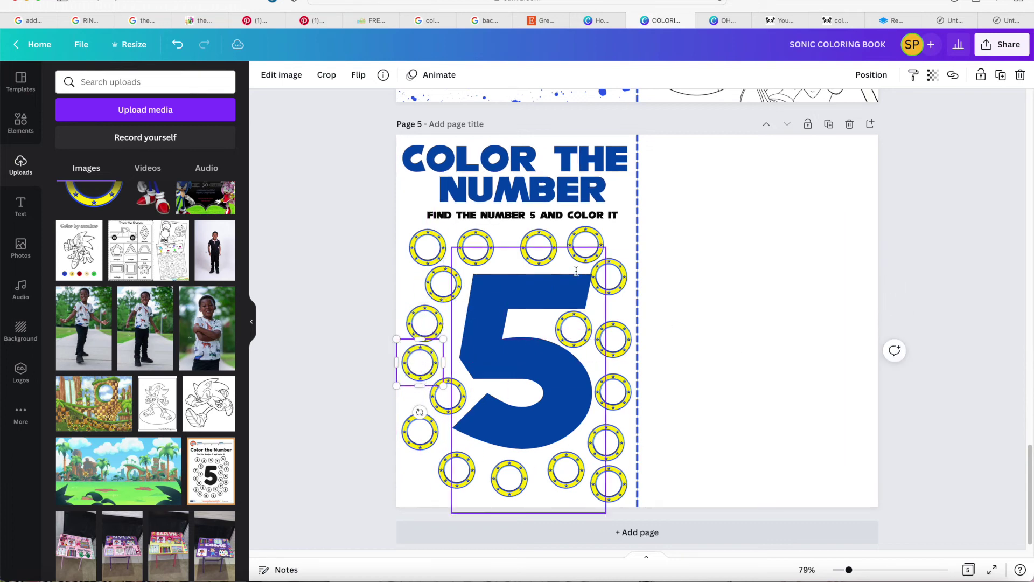
click(537, 231)
drag(581, 305, 777, 305)
drag(538, 251, 530, 245)
click(695, 331)
drag(695, 331, 503, 329)
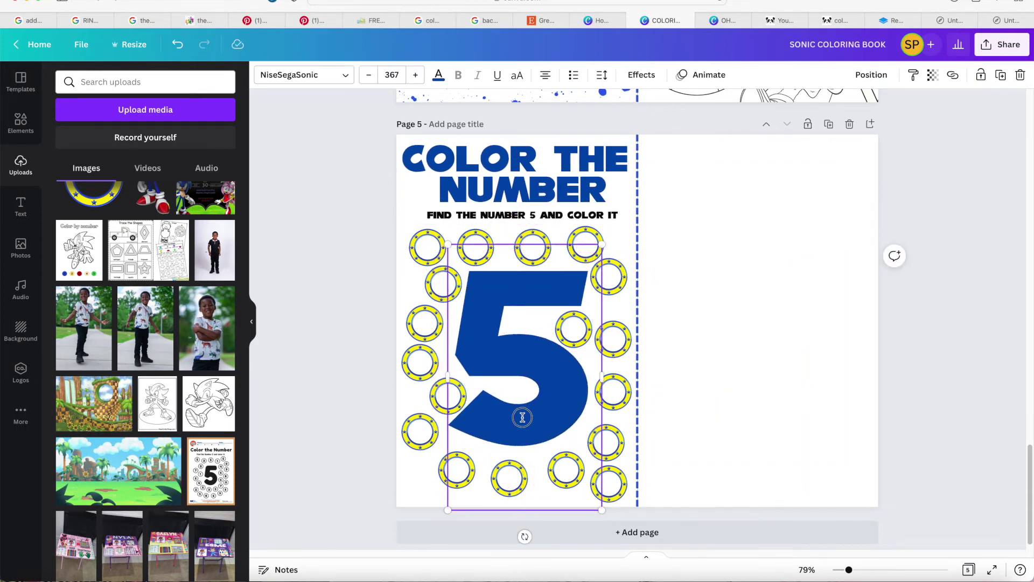
drag(522, 418, 522, 420)
click(666, 478)
click(565, 392)
click(870, 75)
click(816, 130)
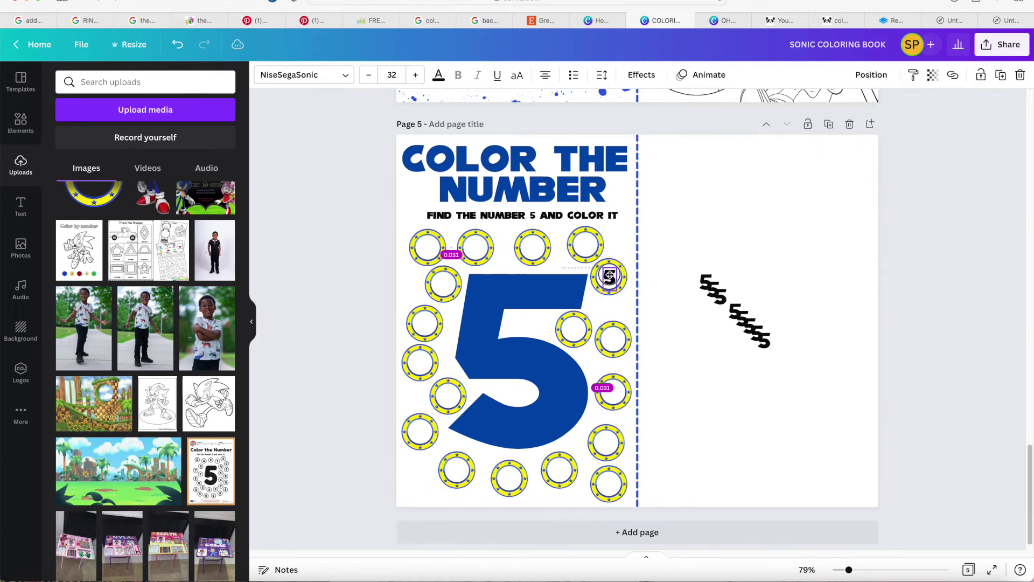
Step: Center a black size 32 "5" in the ring at the large number's upper right, and make grouped copies of a numbered ring
drag(608, 278, 608, 276)
click(713, 291)
drag(719, 291, 703, 240)
click(697, 286)
mouse_move(617, 272)
mouse_down()
mouse_move(710, 235)
mouse_move(678, 237)
mouse_move(744, 276)
mouse_move(600, 282)
mouse_move(607, 288)
mouse_up()
Step: Place copies of the ring with the small "5" over empty ring positions above, left and right of the large number
drag(598, 259, 474, 249)
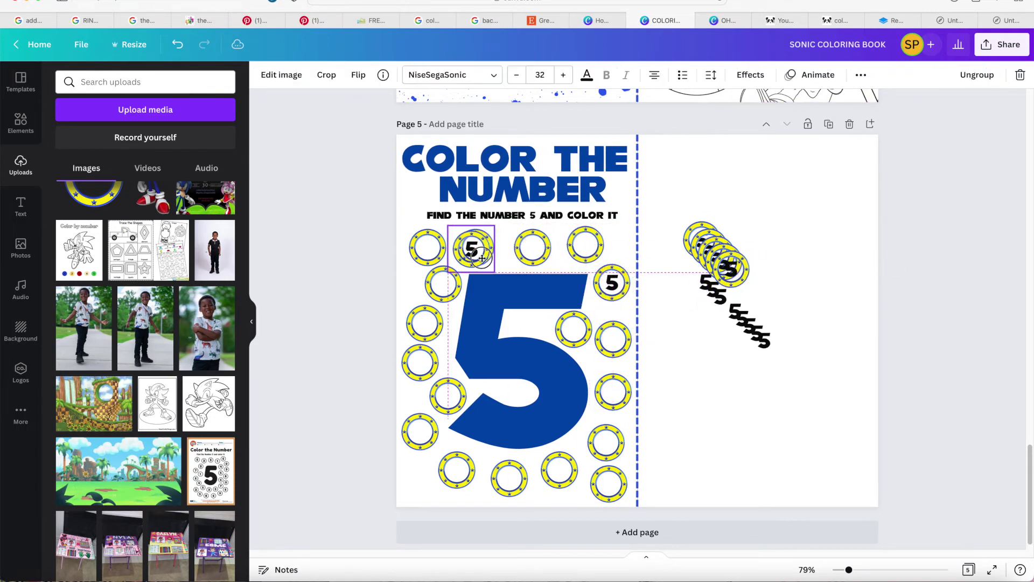
drag(729, 267, 425, 323)
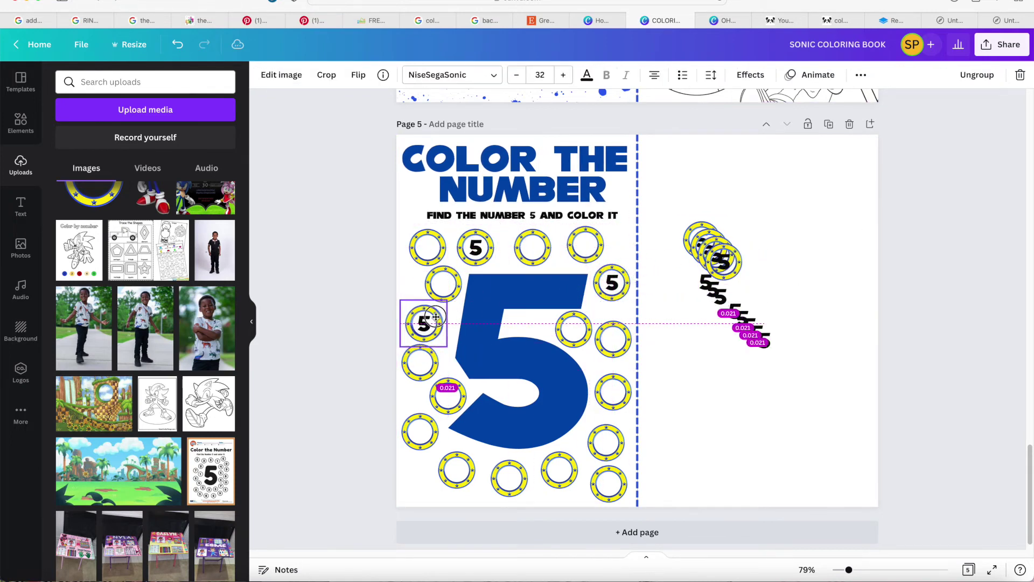
drag(719, 254, 412, 432)
drag(702, 240, 570, 331)
Step: Put a "6" in the ring on the right side and a smaller "10" in the ring at the end of the top row
drag(715, 291, 615, 339)
drag(710, 285, 586, 246)
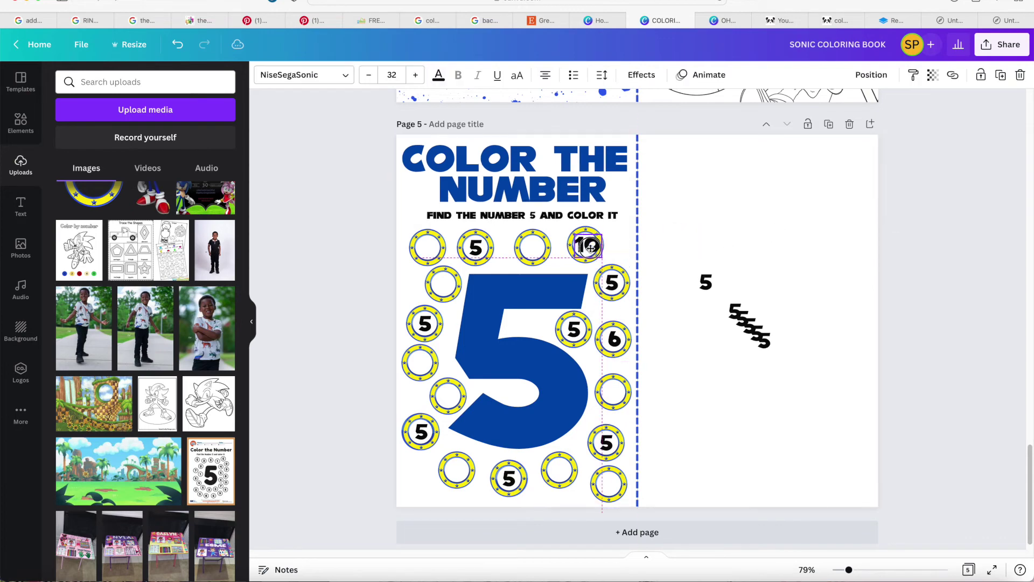
click(369, 76)
click(619, 245)
click(588, 244)
drag(588, 244, 585, 245)
Step: Put a "1" in the third ring of the top row and another in the third ring of the bottom row
click(724, 302)
click(706, 283)
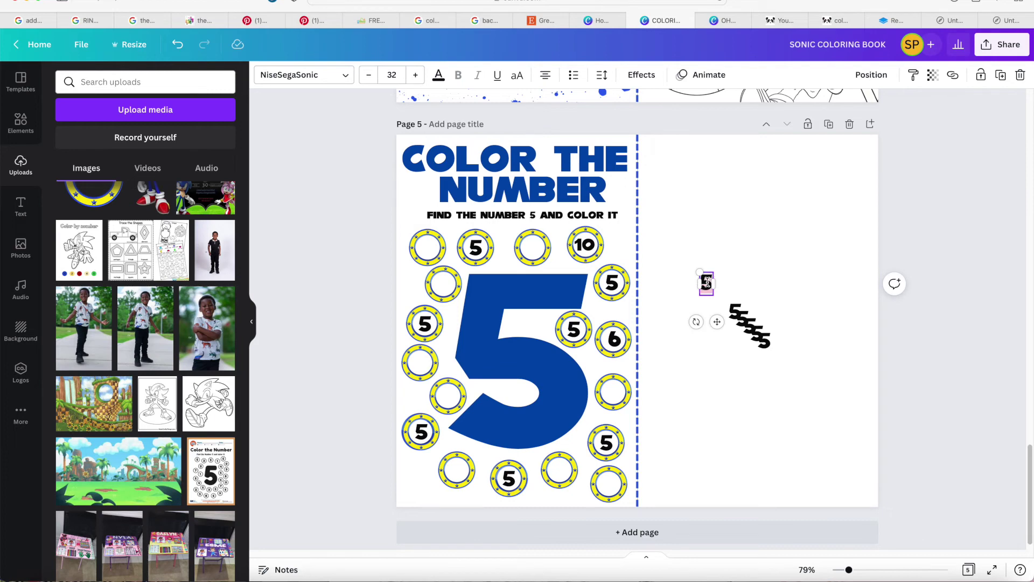
drag(706, 282, 560, 472)
click(564, 263)
Step: Fill the lower-right corner ring with "9", the ring beneath the "6" with "3" and the first bottom-row ring with "2"
click(757, 336)
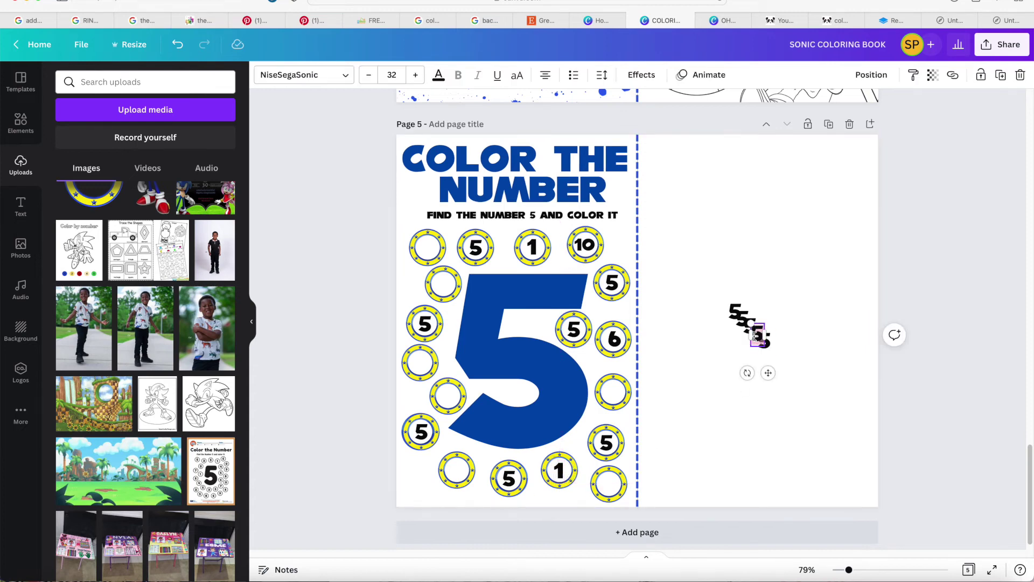
drag(756, 329, 608, 479)
drag(757, 337, 613, 391)
double_click(757, 359)
text(2)
click(762, 369)
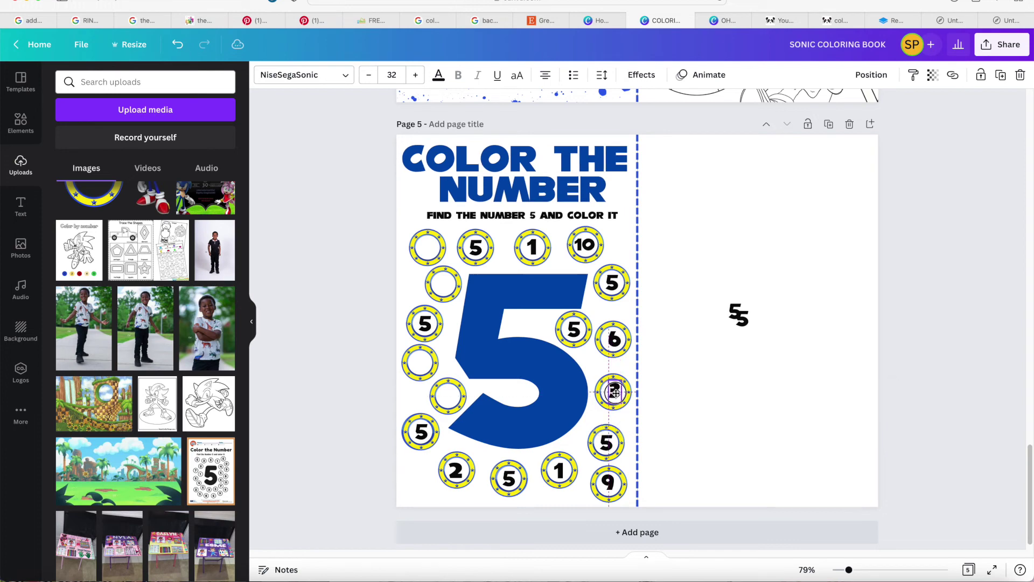
Step: Fill the remaining empty rings on the left side with the numbers 7, 8, 4 and 2
click(742, 323)
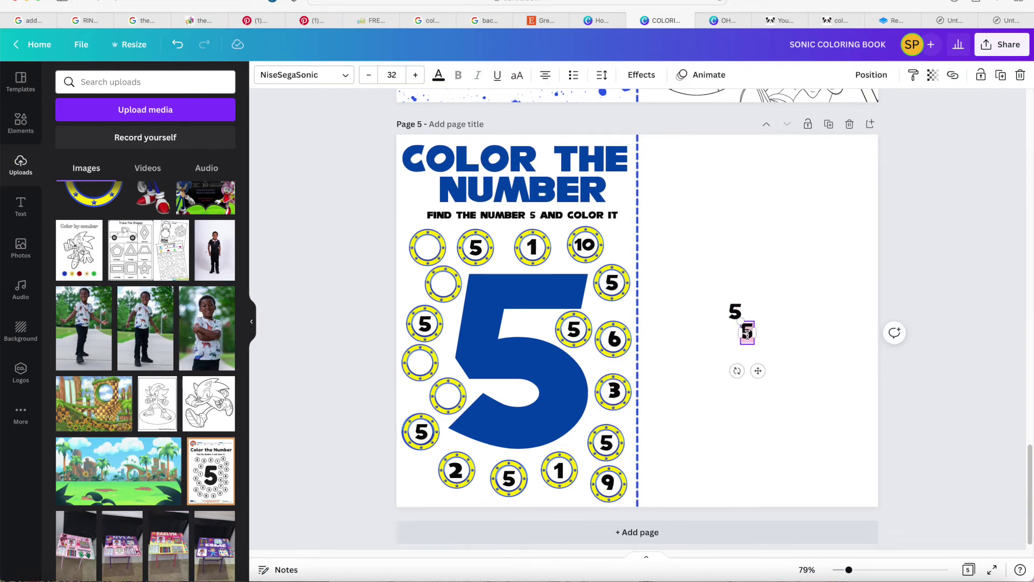
drag(758, 371, 420, 361)
click(735, 305)
text(8)
drag(736, 314, 431, 248)
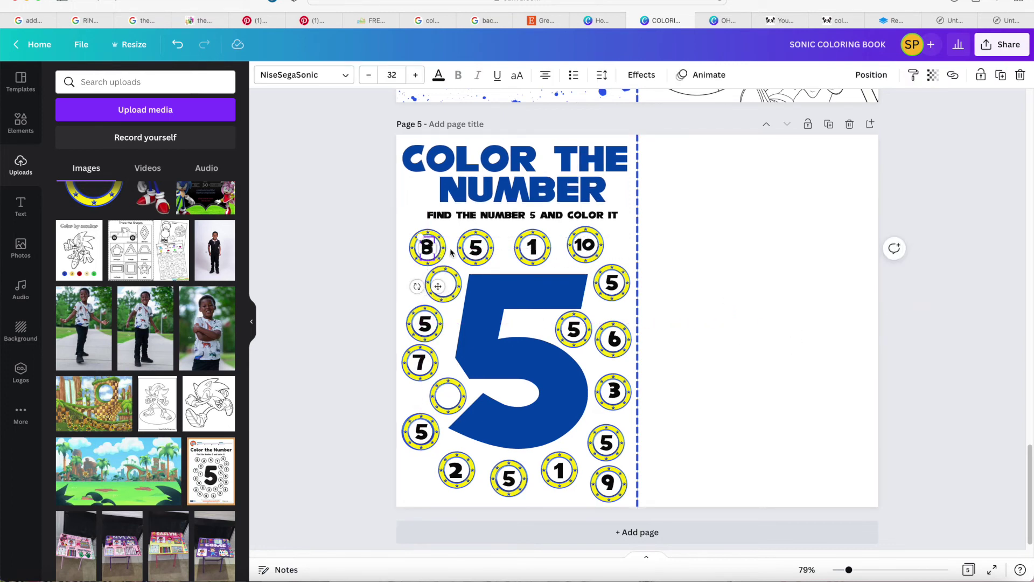
click(743, 326)
Step: Insert the uploaded Sonic "Color by number" worksheet and place it on the right half of page 5
drag(245, 260, 243, 255)
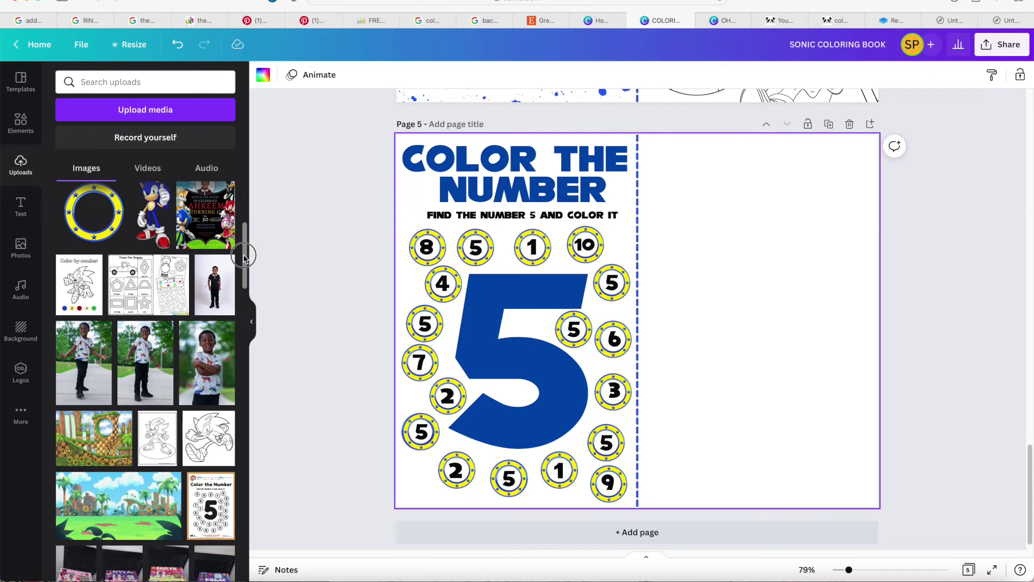
scroll(244, 258, up, 2)
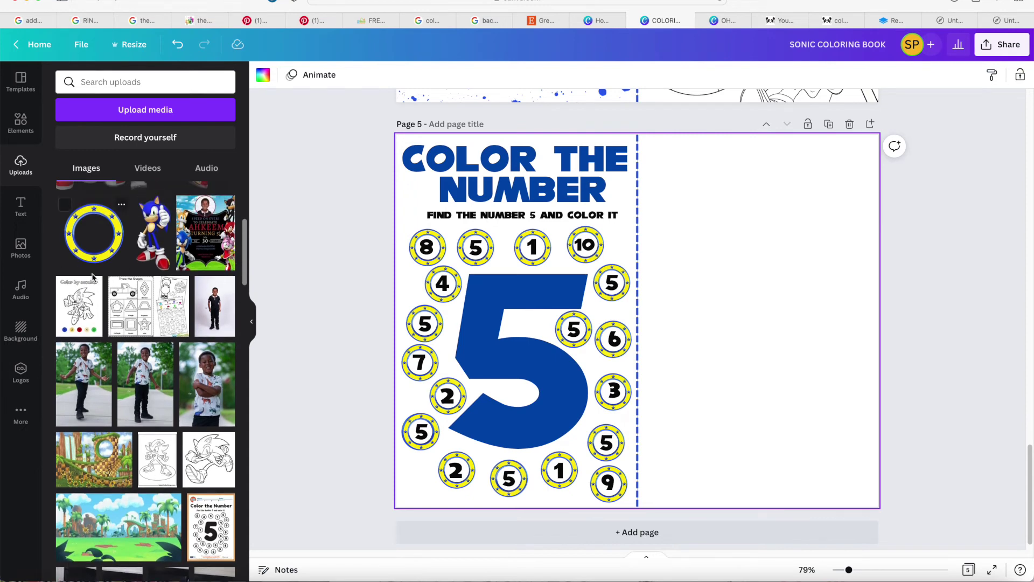
click(92, 294)
drag(687, 321, 806, 339)
Step: Duplicate the "COLOR THE NUMBER" title onto the page's right half and change its text to "COLOR BY NUMBER"
click(560, 168)
key(super+d)
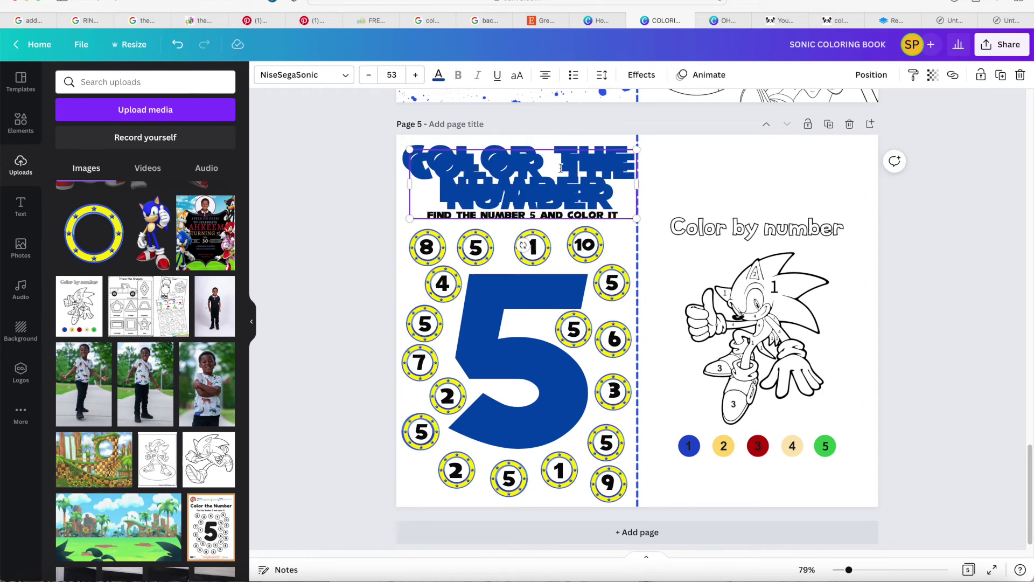
drag(582, 184, 817, 171)
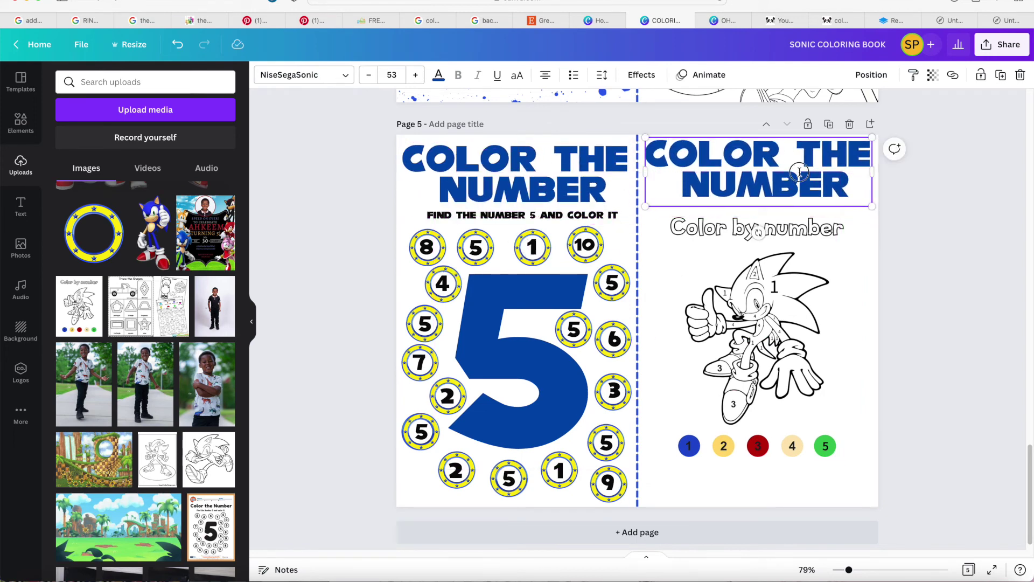
double_click(799, 172)
click(767, 155)
drag(791, 149, 847, 206)
text(BY NUMBER)
click(968, 176)
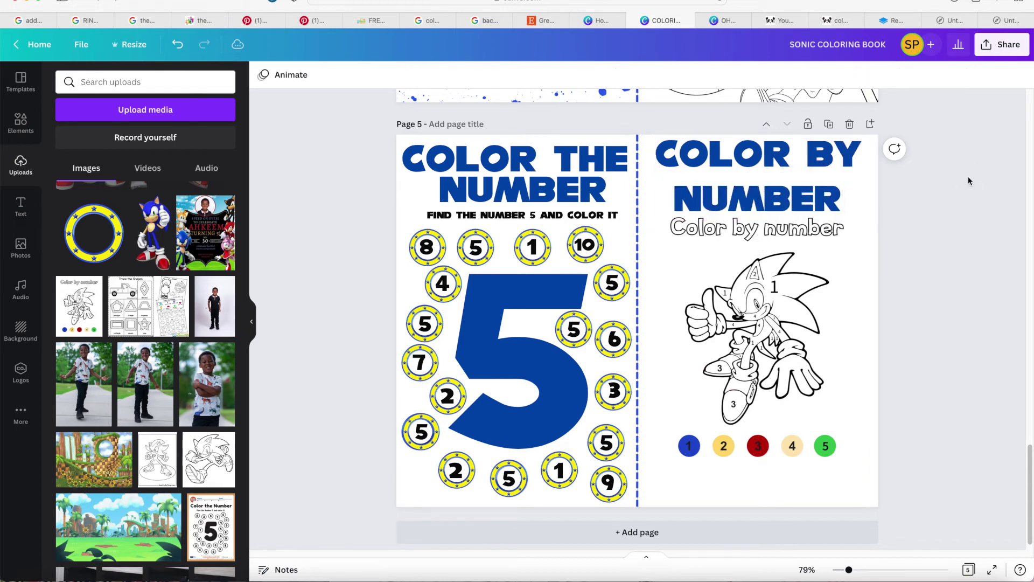
Step: Tighten the "COLOR BY NUMBER" title's line spacing to 0.97
click(806, 162)
click(631, 80)
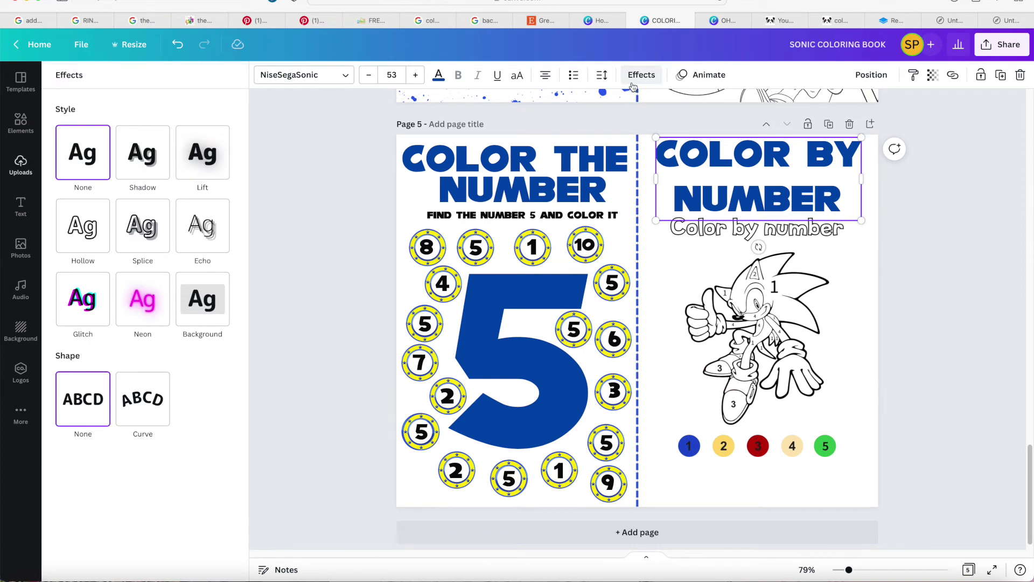
click(602, 75)
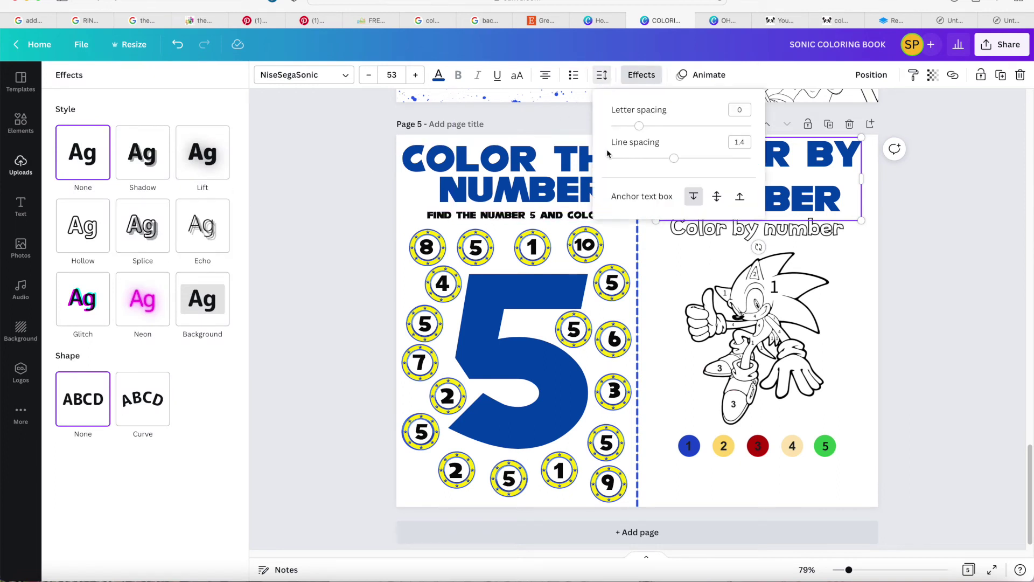
drag(674, 157, 650, 157)
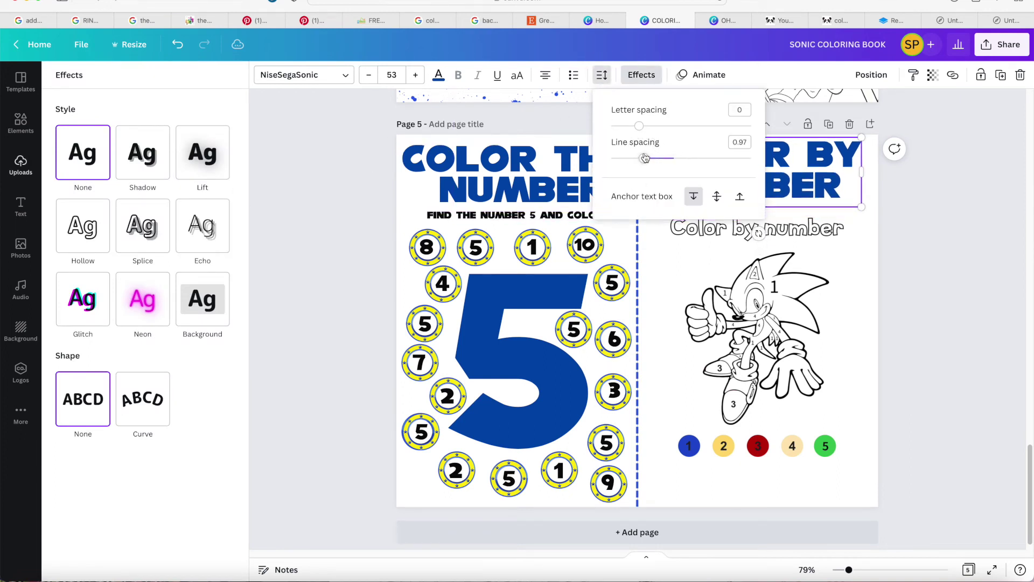
click(915, 221)
Step: Align the "COLOR BY NUMBER" title level with the left title and recolor it the brighter document blue
drag(786, 175, 787, 177)
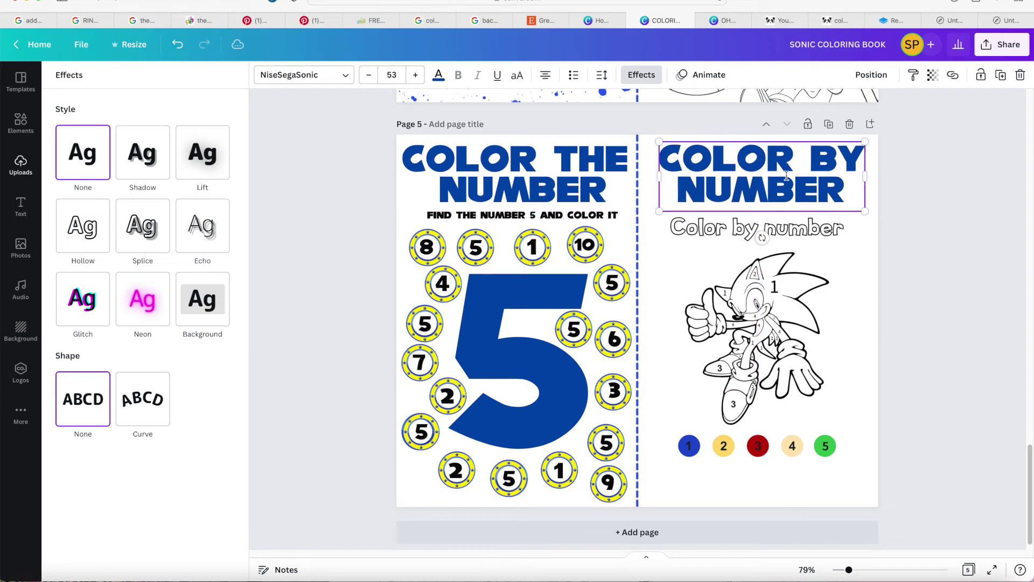
click(439, 76)
click(159, 136)
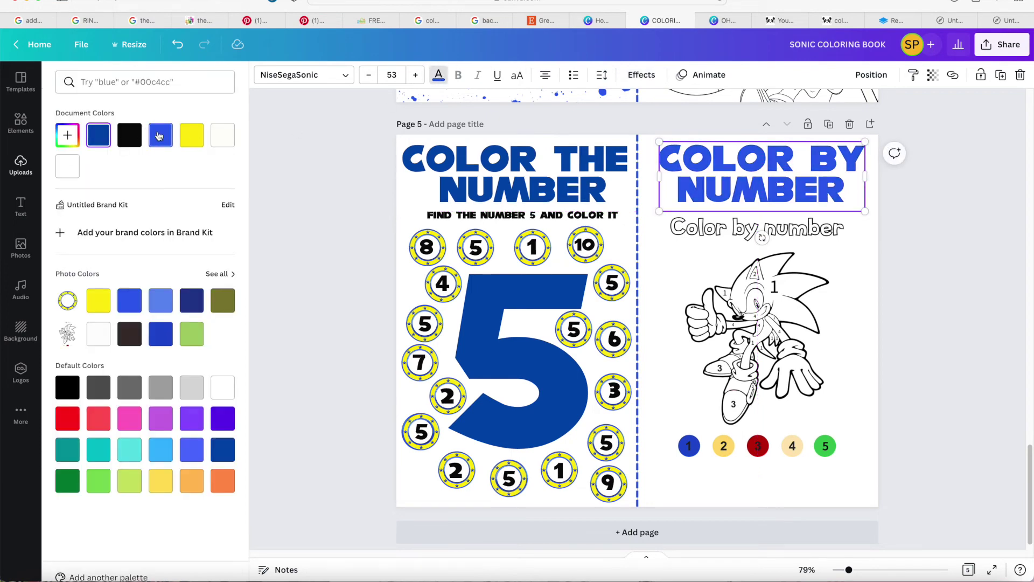
Step: Crop the built-in "Color by number" heading off the top of the Sonic worksheet image
click(771, 210)
double_click(772, 210)
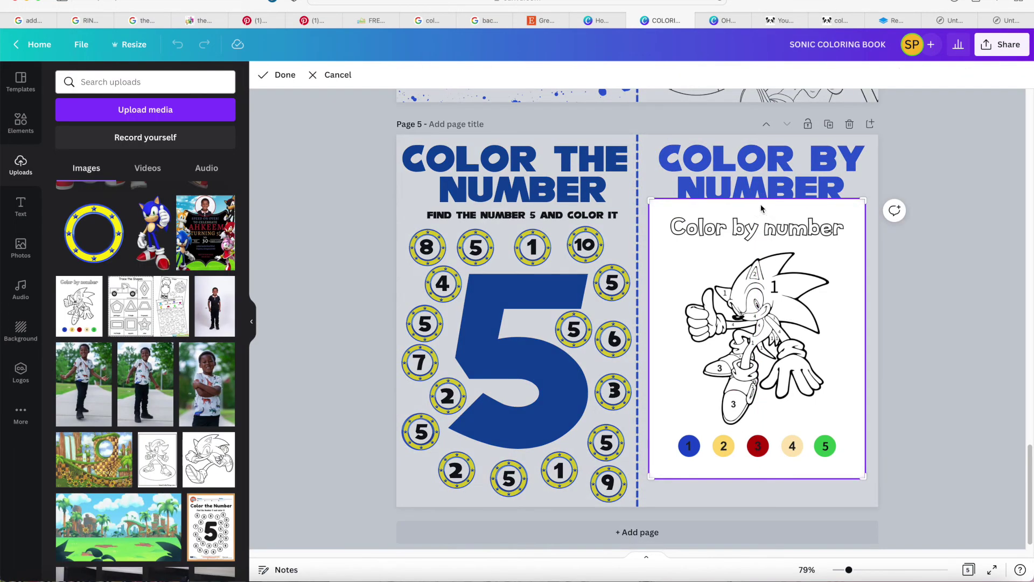
click(890, 268)
click(780, 230)
drag(758, 200, 761, 246)
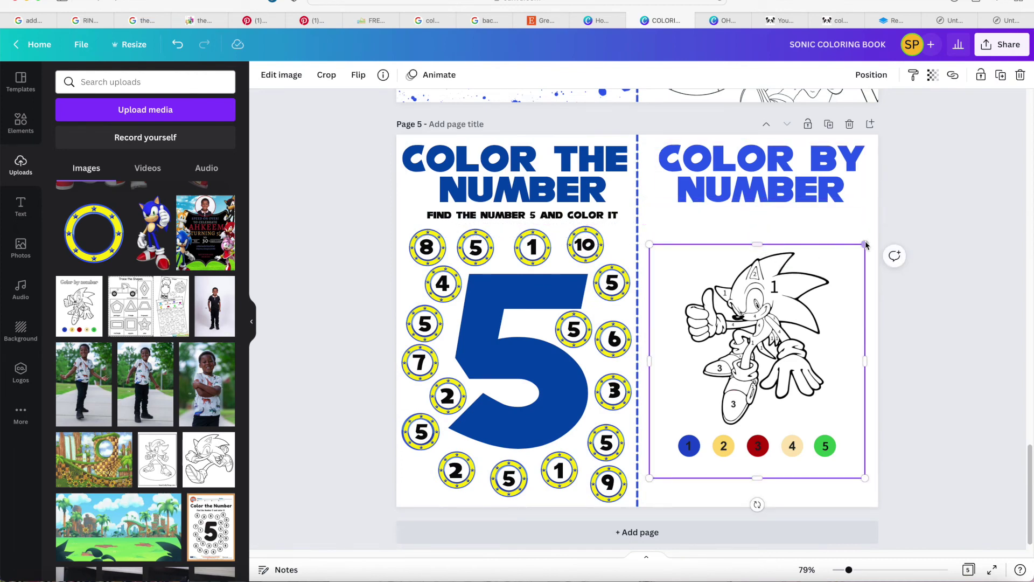
Step: Enlarge the Sonic worksheet image to fill the page half below the "COLOR BY NUMBER" title, cropping off its color legend and side margins
drag(868, 230, 886, 171)
drag(794, 278, 777, 276)
drag(640, 346, 657, 342)
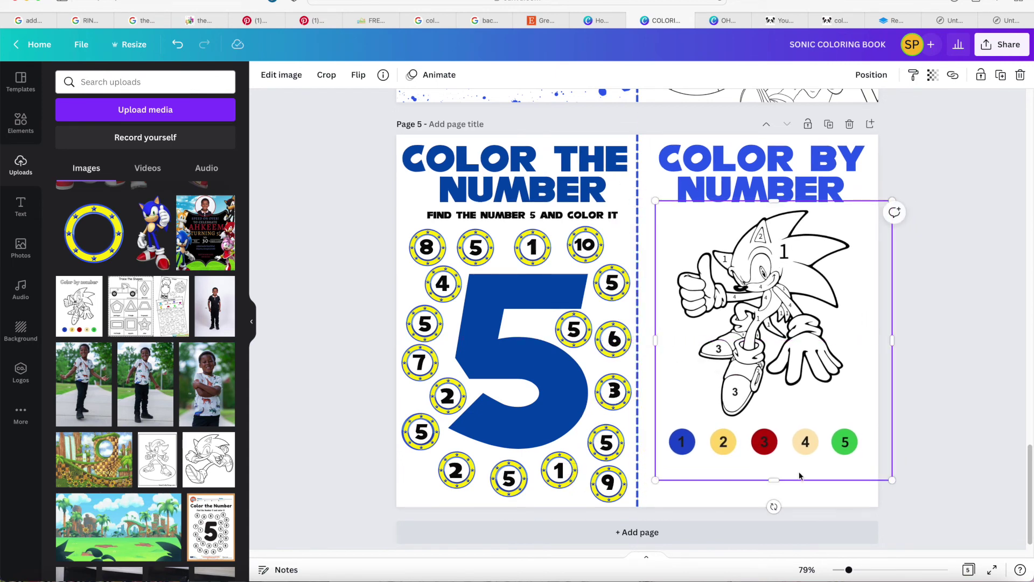
drag(776, 481, 785, 431)
drag(891, 429, 951, 488)
drag(718, 313, 685, 308)
drag(620, 342, 641, 341)
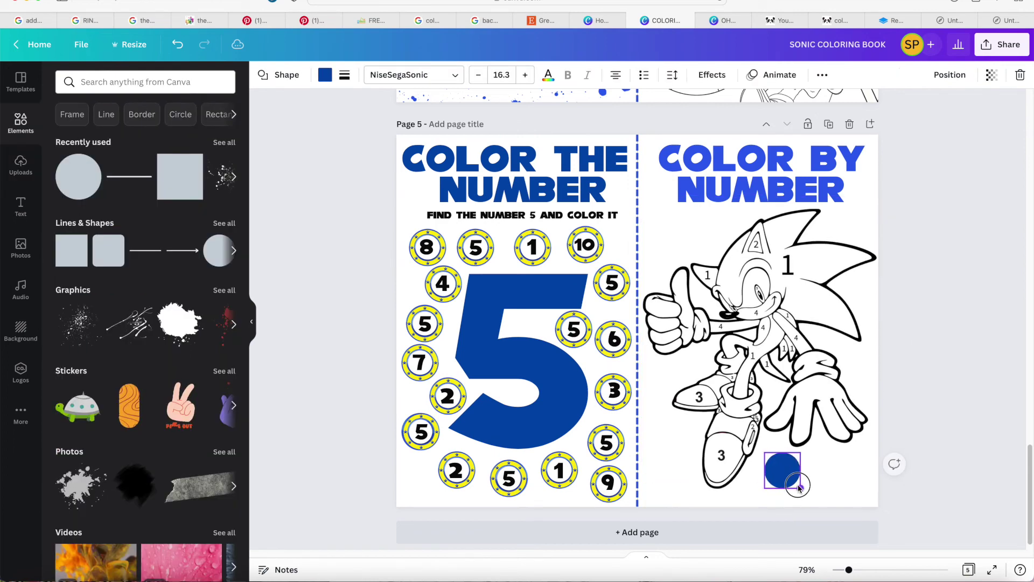
Step: Place the small blue circle below Sonic's open hand and duplicate it into five circles, three above and two below
drag(776, 468, 776, 490)
drag(777, 466, 841, 456)
key(super+d)
key(super+v)
drag(806, 489, 841, 460)
click(825, 493)
drag(806, 460, 806, 460)
Step: Recolor the first circle lime green, using a color search for "GREEN"
click(325, 75)
click(75, 484)
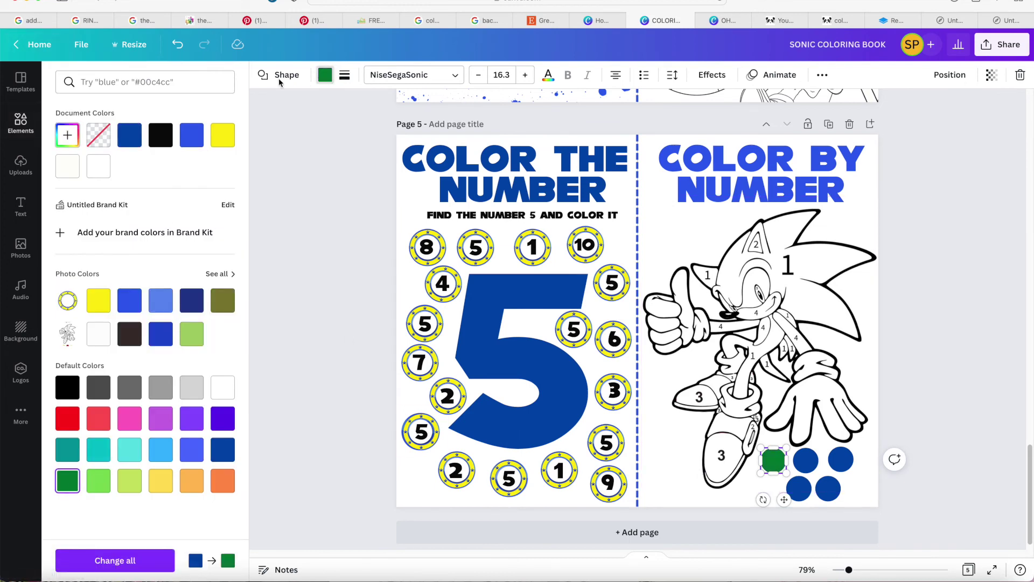
text(GREEN)
click(165, 462)
Step: Recolor the third circle red, the fourth yellow and the fifth orange
key(Tab)
key(Tab)
drag(846, 467, 846, 467)
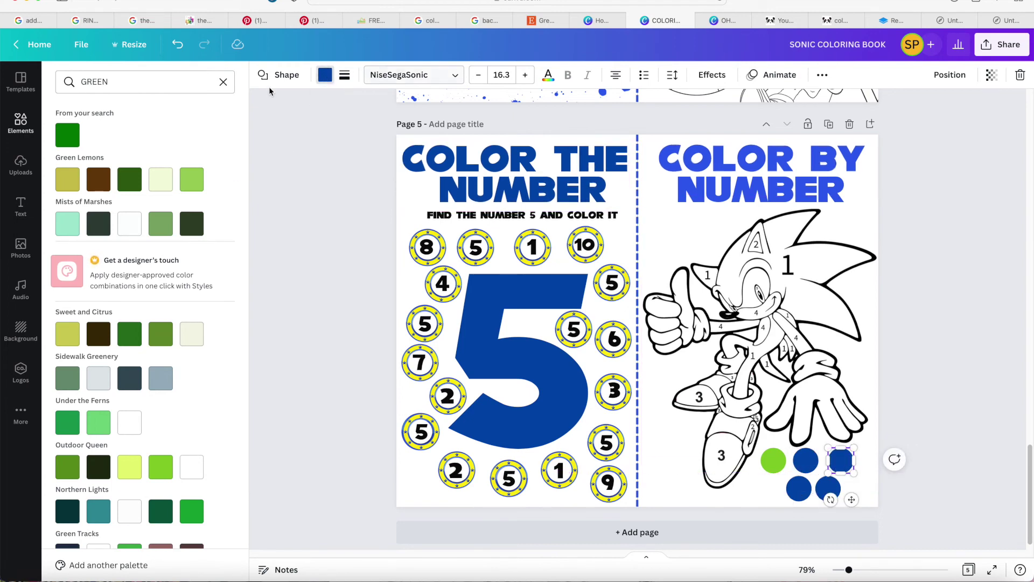
click(223, 81)
click(74, 419)
key(Tab)
click(68, 166)
key(Tab)
click(223, 481)
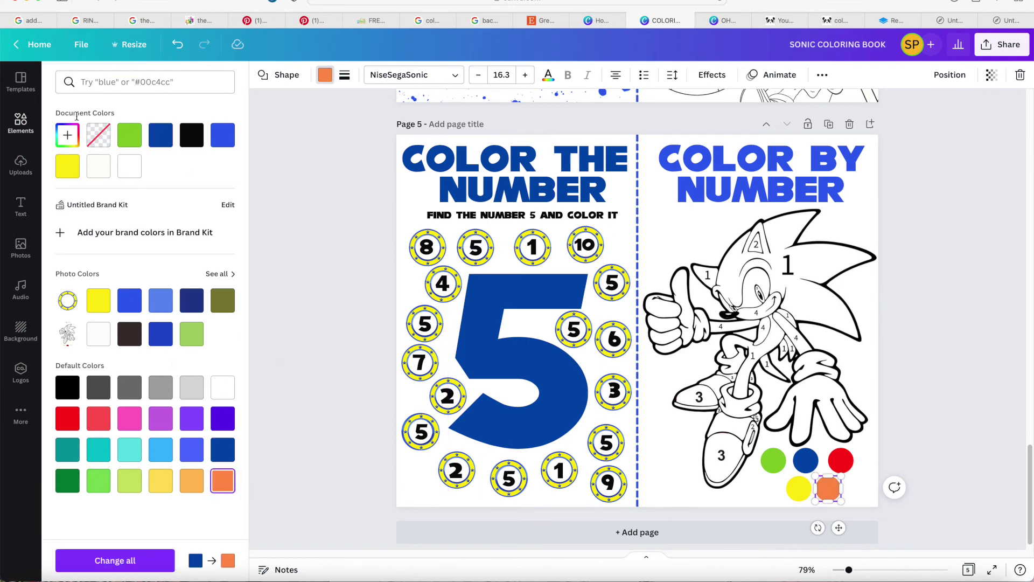
click(377, 242)
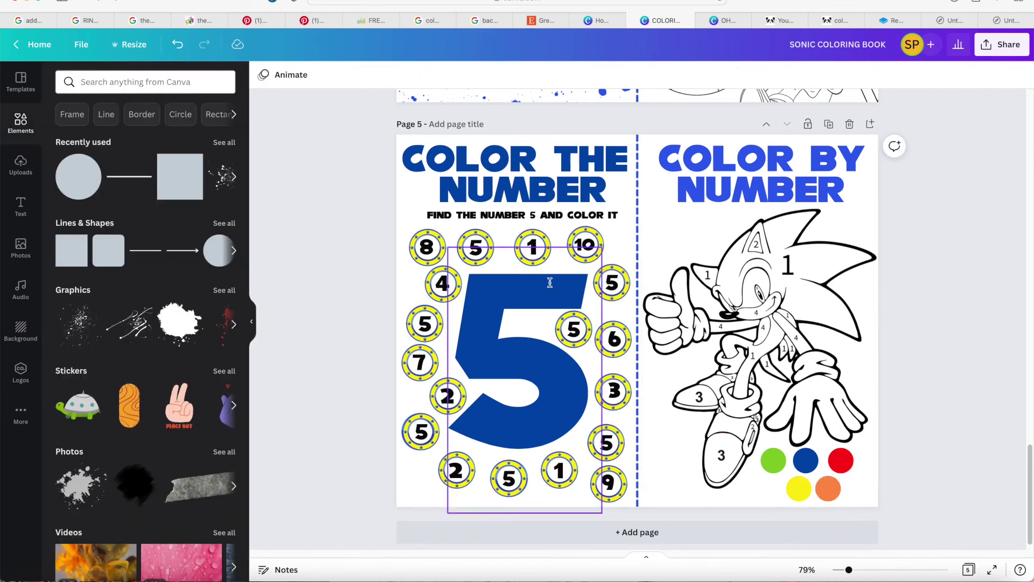
Step: Copy the number 1 from the ring at the upper center of the number activity onto the green circle and make it white
click(533, 248)
click(655, 299)
drag(539, 254, 774, 462)
click(439, 75)
click(159, 164)
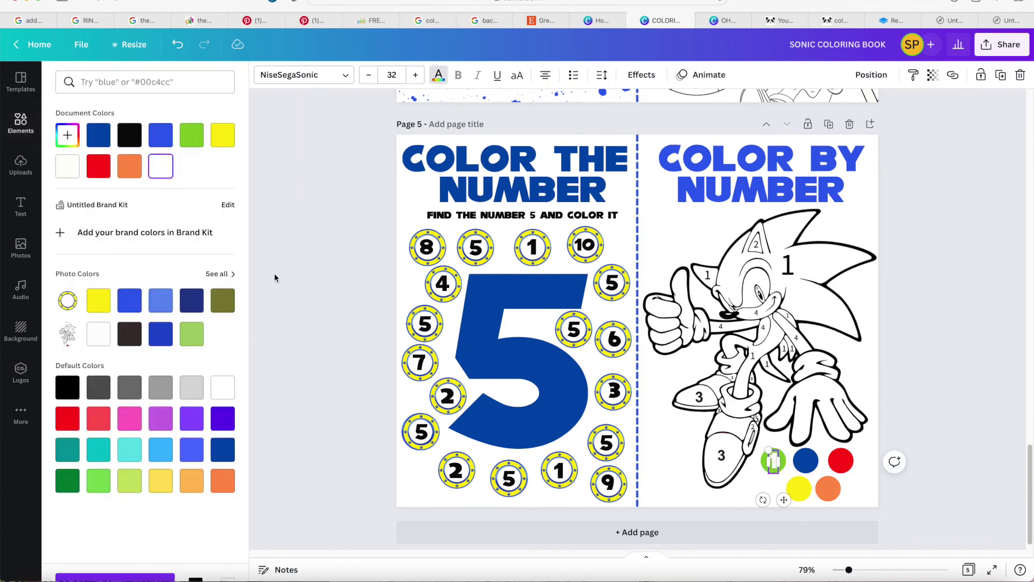
click(806, 498)
click(773, 460)
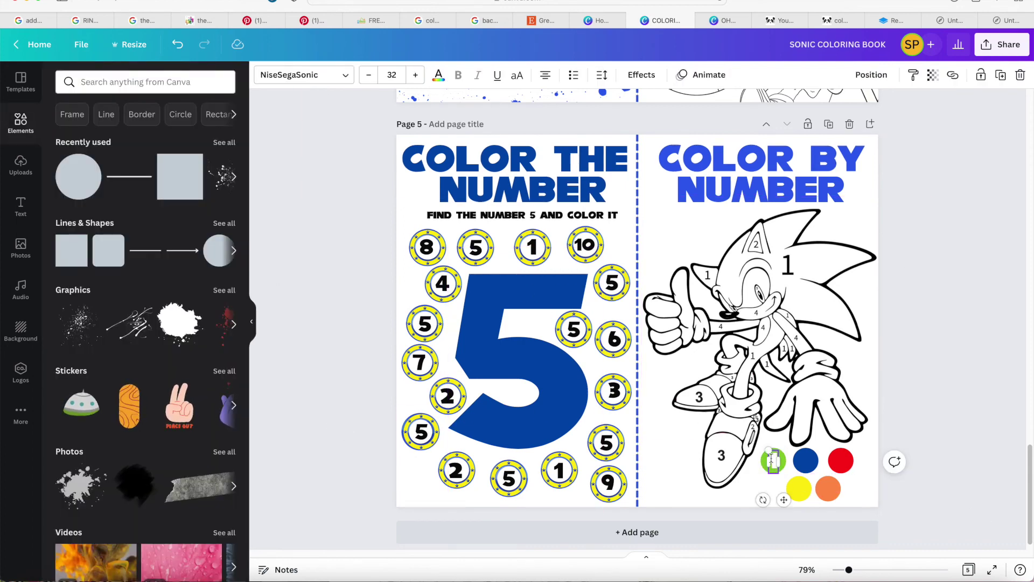
click(921, 491)
Step: Put copies of the white number on the blue, red and yellow circles, changing the first two to 2 and 3
drag(783, 468, 808, 460)
drag(824, 468, 841, 464)
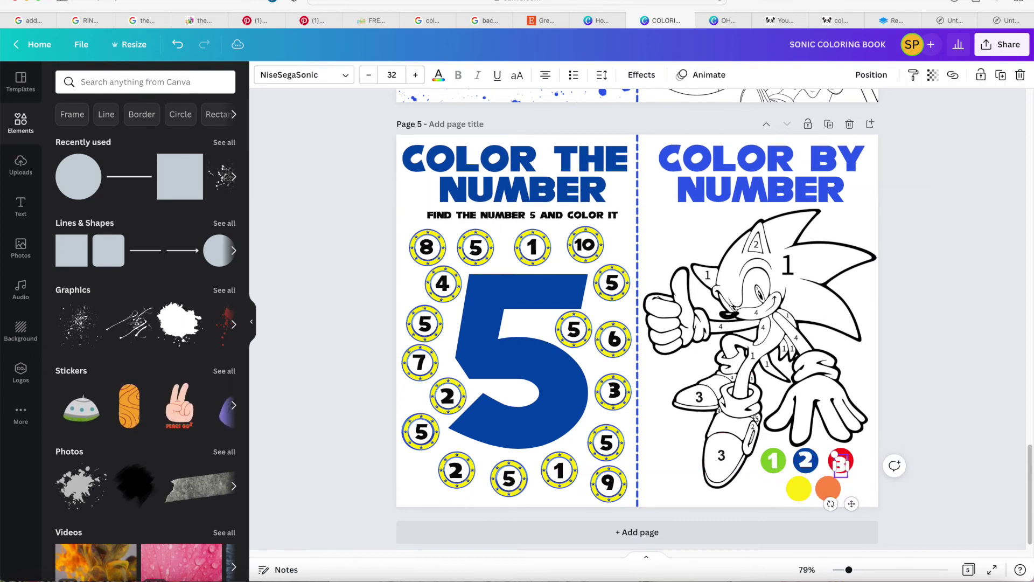
click(889, 493)
click(830, 460)
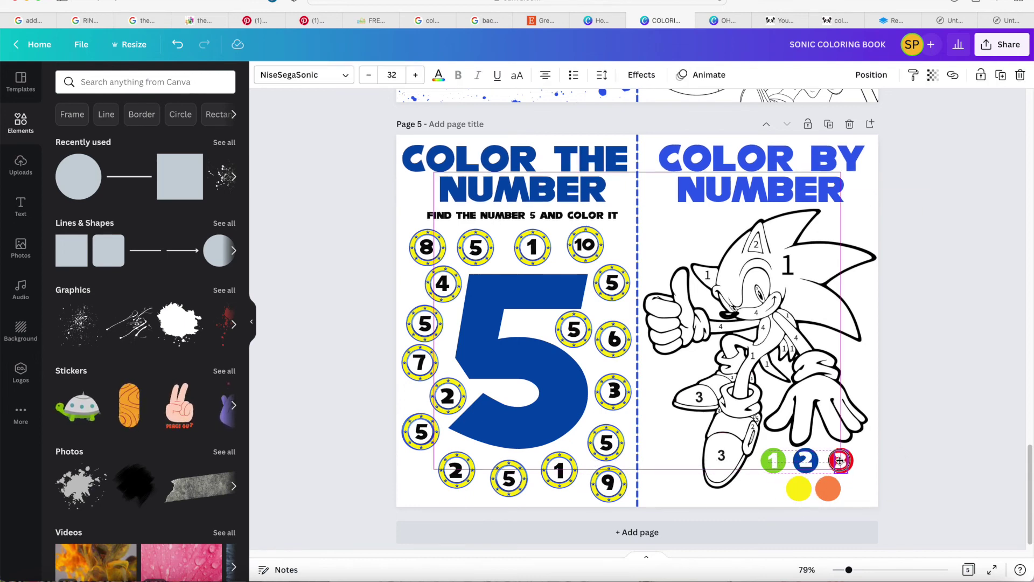
drag(847, 470, 792, 486)
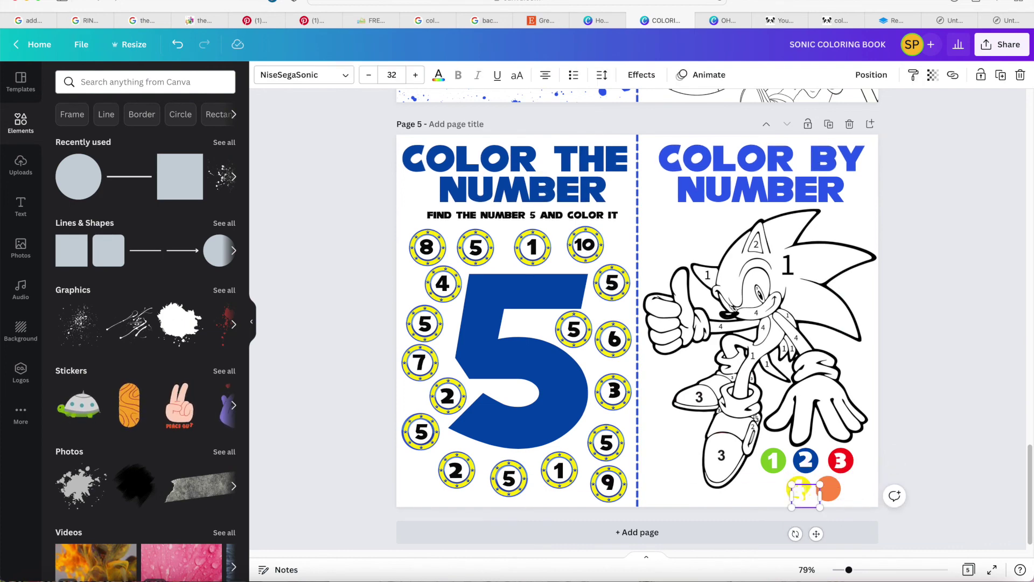
double_click(805, 491)
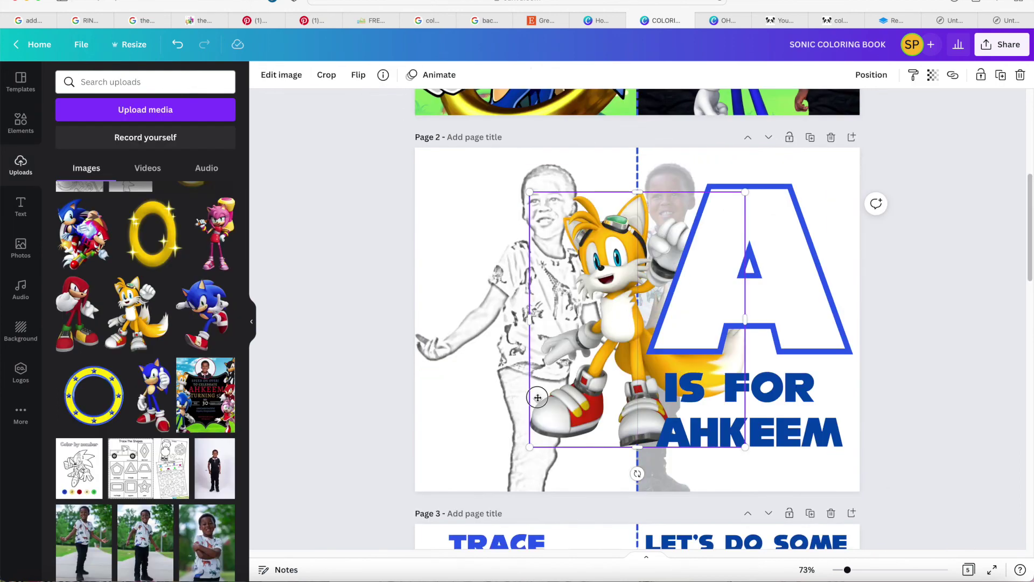
Step: Move the Tails image to page 2's lower-left corner, send it behind the sketched portrait and set its transparency to 13
drag(537, 397, 379, 548)
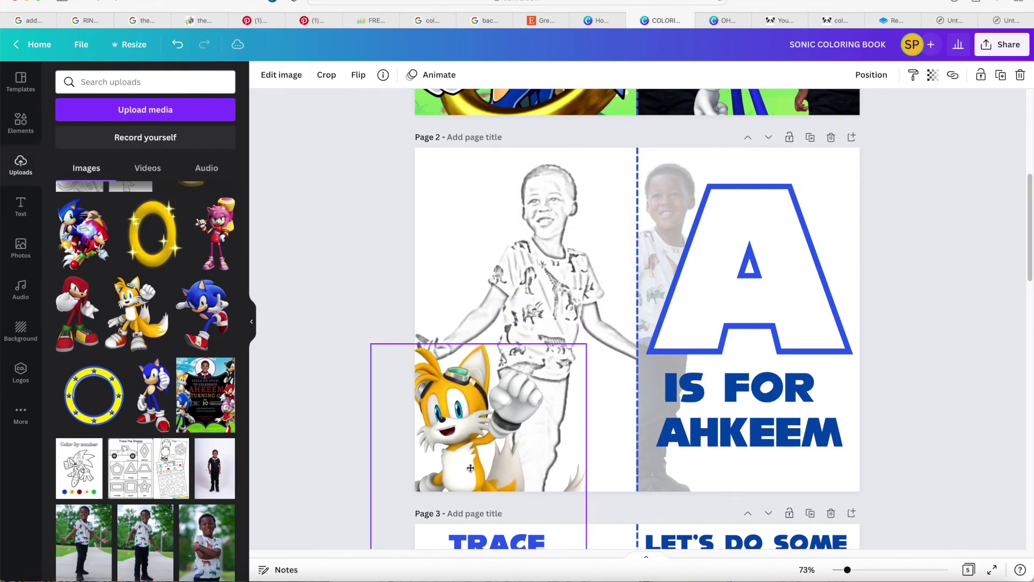
click(868, 74)
click(829, 110)
click(934, 77)
drag(929, 121, 824, 124)
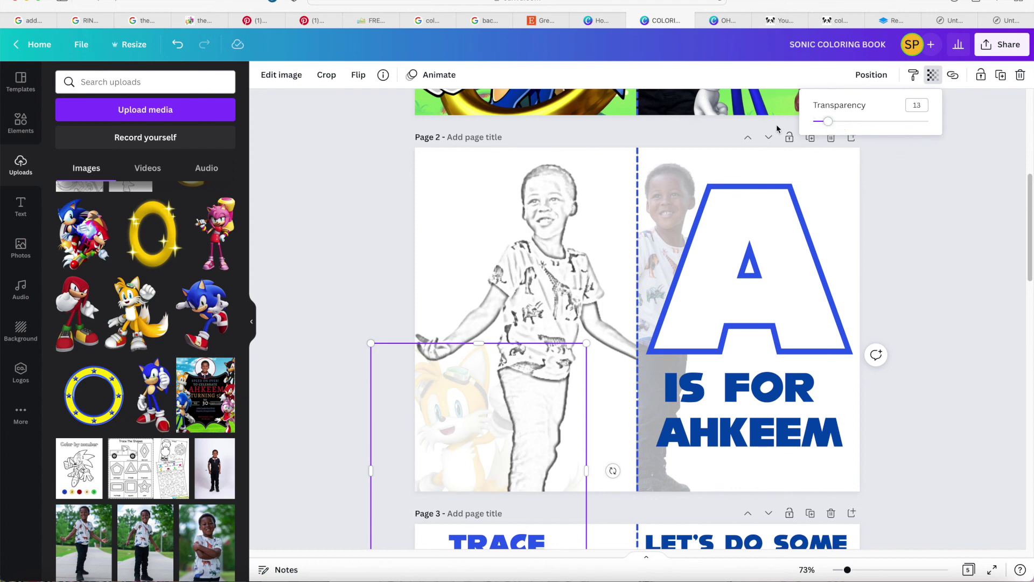
Step: Add the Knuckles image to page 2's upper-left corner and send it behind the sketched portrait
click(63, 282)
drag(621, 301, 456, 250)
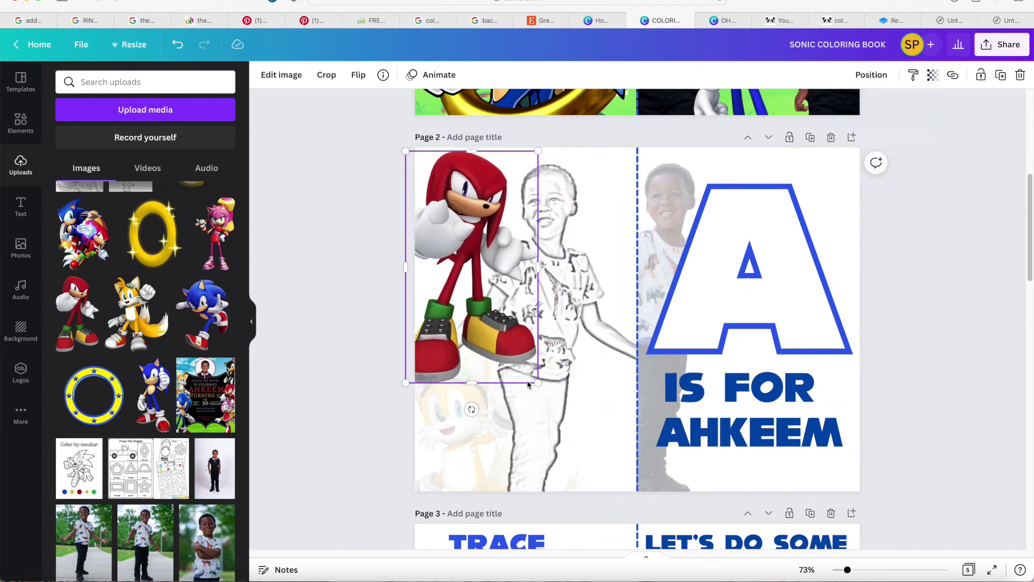
click(871, 75)
click(829, 109)
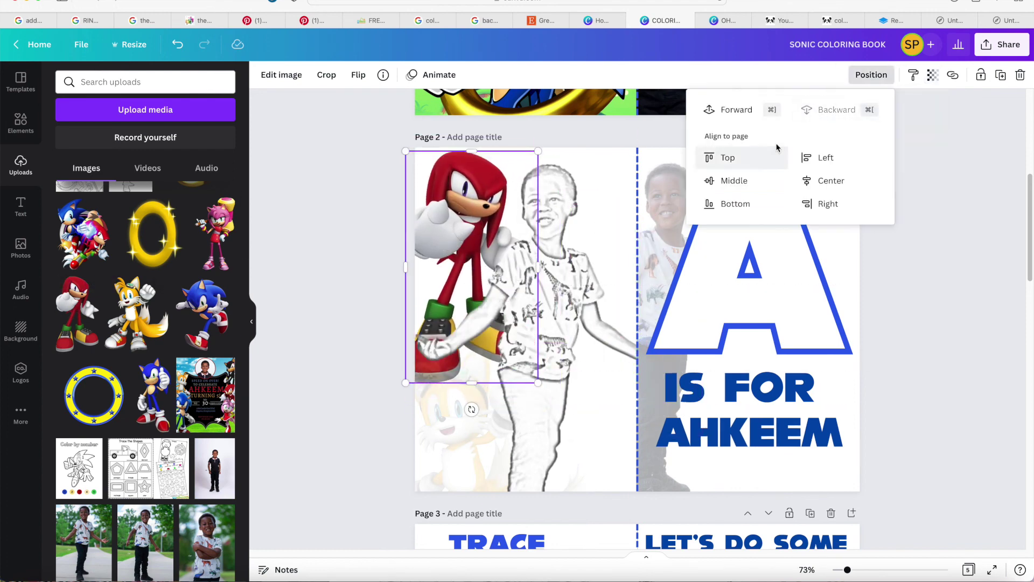
Step: Resize Knuckles, move it to the portrait's lower right, crop it at the dashed divider and set its transparency to 16
click(450, 207)
drag(450, 207, 448, 223)
mouse_move(461, 153)
mouse_down()
mouse_move(440, 120)
mouse_move(446, 132)
mouse_up()
mouse_move(455, 380)
mouse_down()
mouse_move(418, 380)
mouse_move(449, 381)
mouse_up()
mouse_move(462, 168)
mouse_down()
mouse_move(626, 333)
mouse_move(605, 395)
mouse_up()
drag(689, 467, 637, 466)
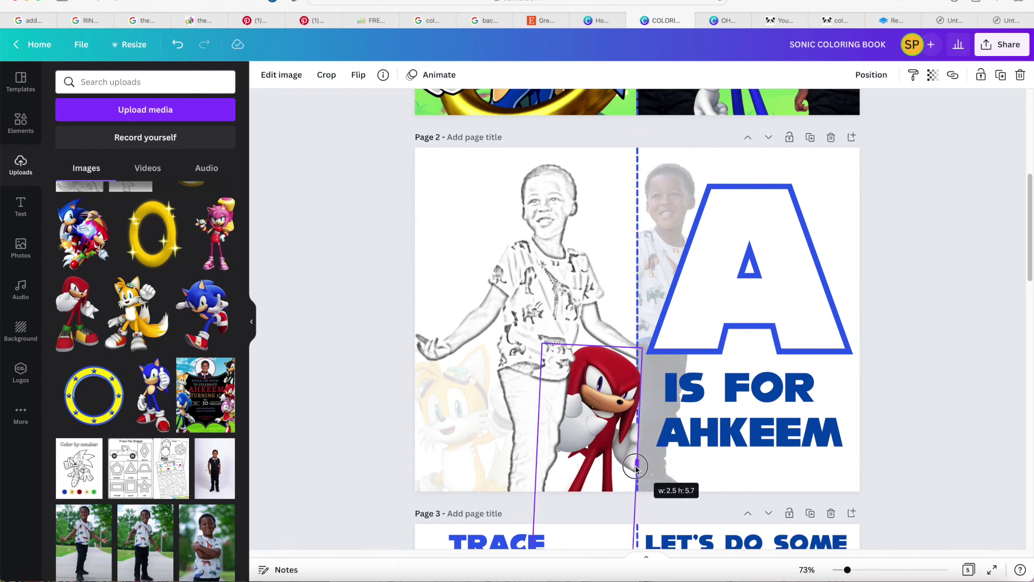
click(932, 75)
drag(891, 121, 832, 126)
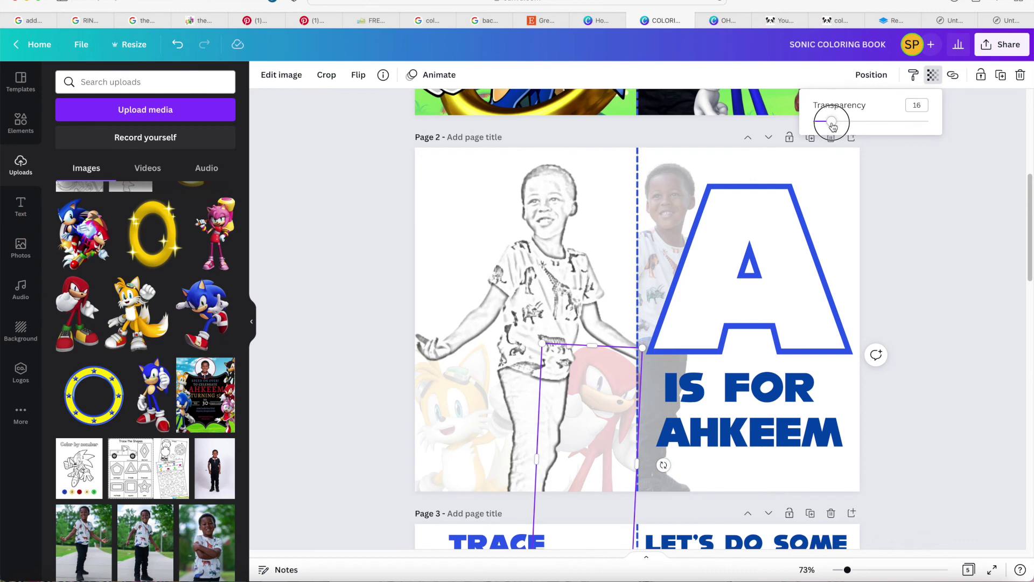
Step: Run Background Remover on the Knuckles image, adjust its tilt and fade it again
click(281, 75)
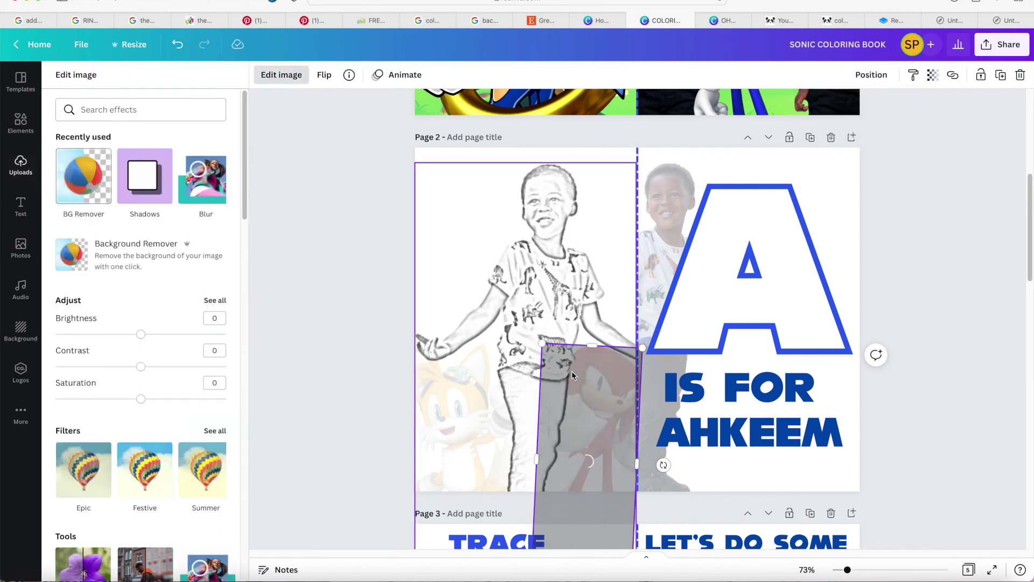
click(97, 184)
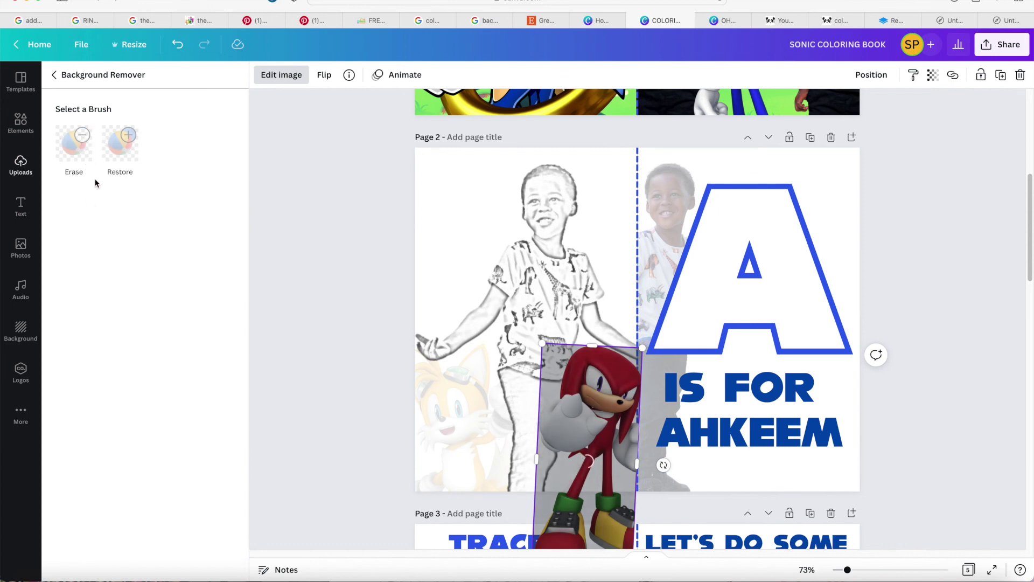
click(329, 367)
drag(663, 465, 663, 455)
click(933, 74)
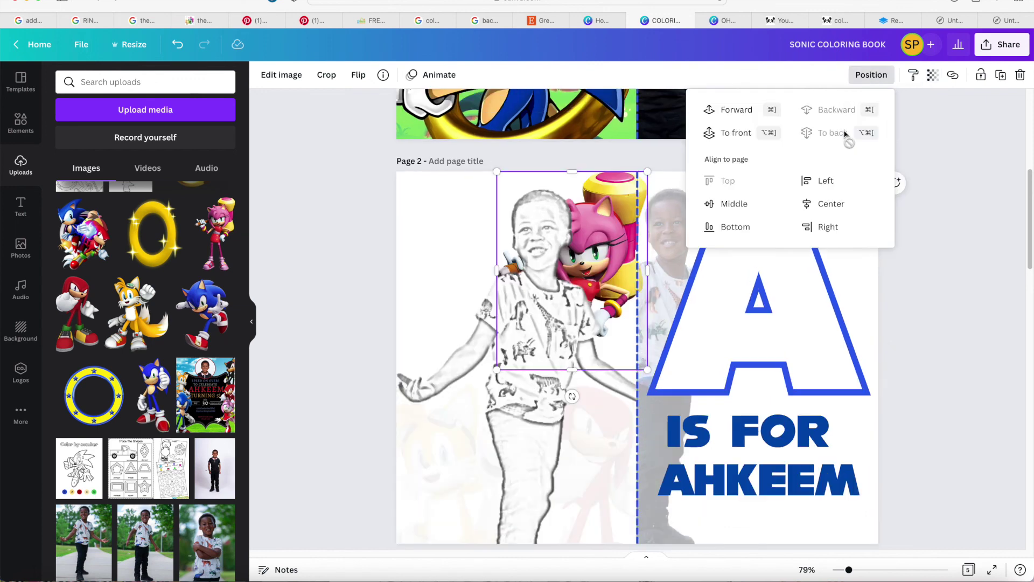
Step: Trim the pink Amy image at the dashed divider and set its transparency to 6
drag(647, 271, 638, 279)
click(933, 75)
drag(928, 122, 821, 128)
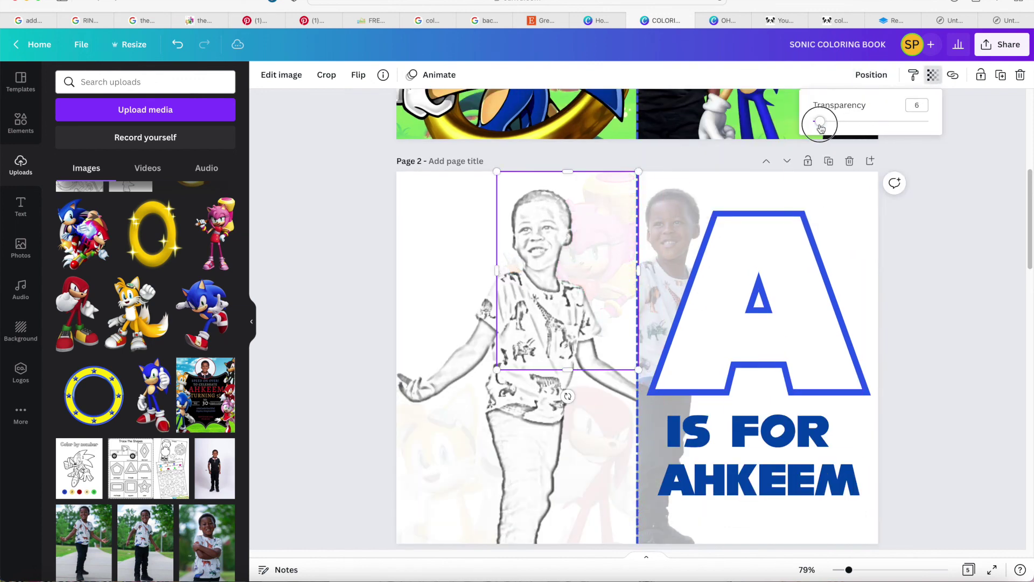
drag(245, 257, 246, 253)
click(66, 253)
drag(626, 330, 537, 295)
key(BackSpace)
Step: Add the running Sonic image to page 2's upper-left corner, flip it horizontally and crop its lower edge
click(203, 334)
drag(637, 296, 504, 239)
click(358, 74)
click(369, 104)
drag(575, 410, 511, 393)
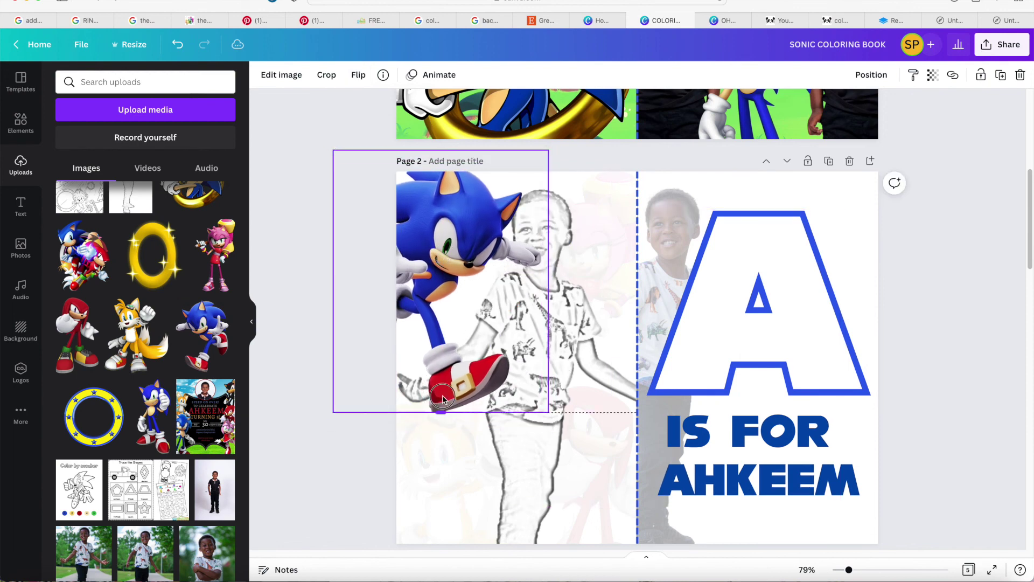
drag(441, 417, 443, 375)
Step: Send the running Sonic image behind the sketched portrait and set its transparency to 4
click(871, 75)
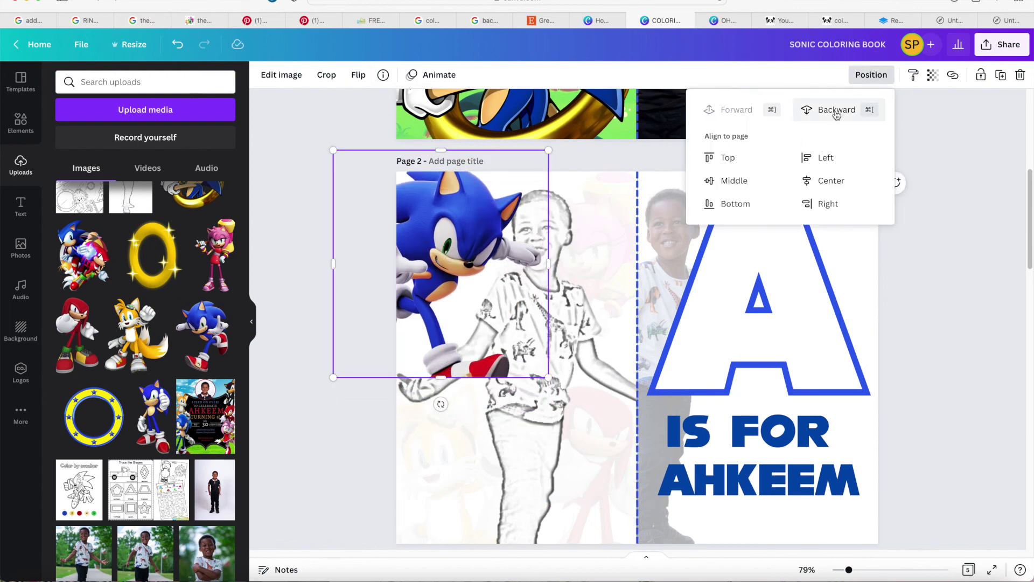
click(547, 380)
click(933, 74)
drag(881, 124, 820, 126)
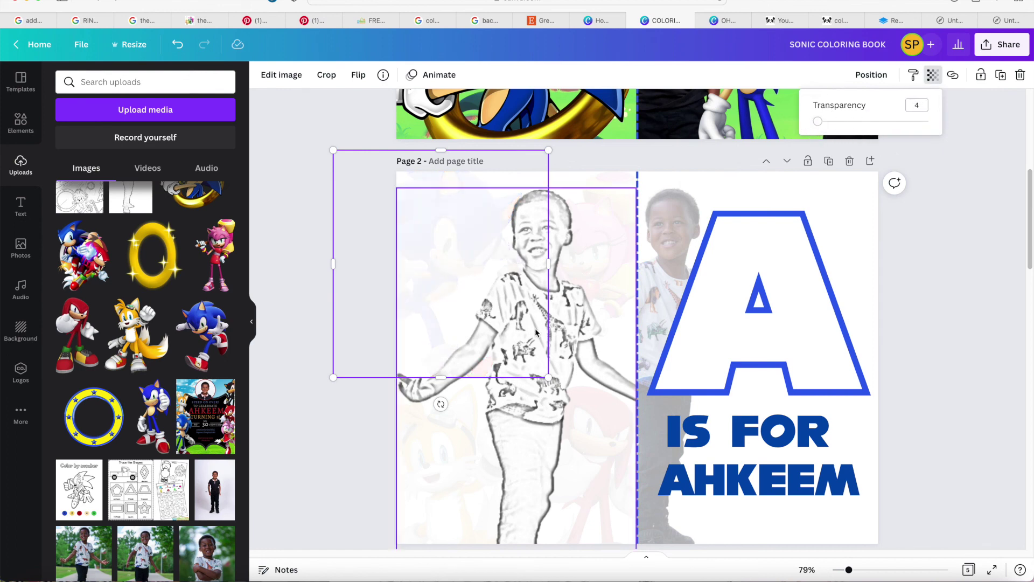
Step: Give the sketched portrait on page 2 a Drop shadow after trying Glow, and lower the shadow's transparency value below 50
click(531, 420)
click(281, 74)
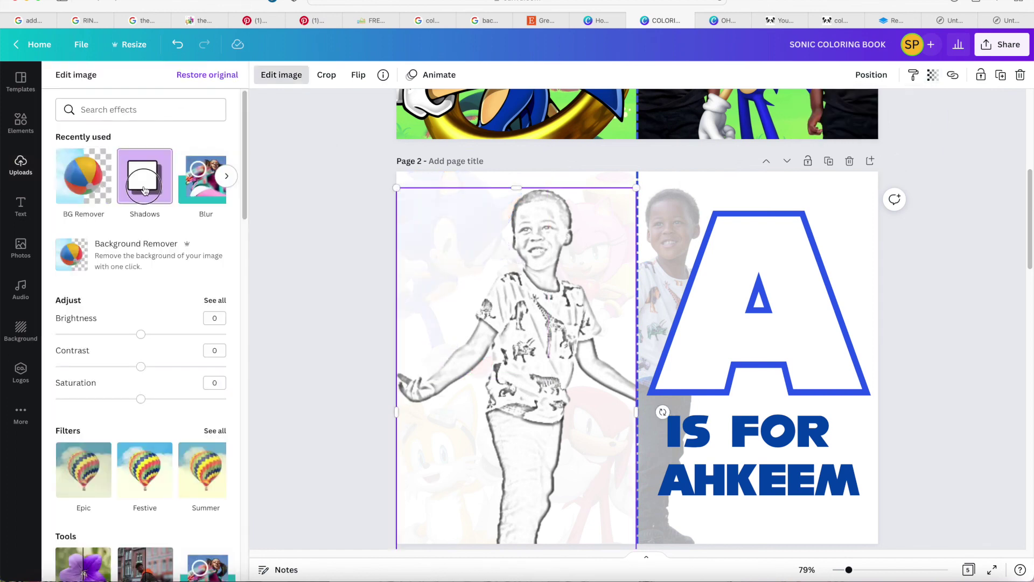
click(145, 191)
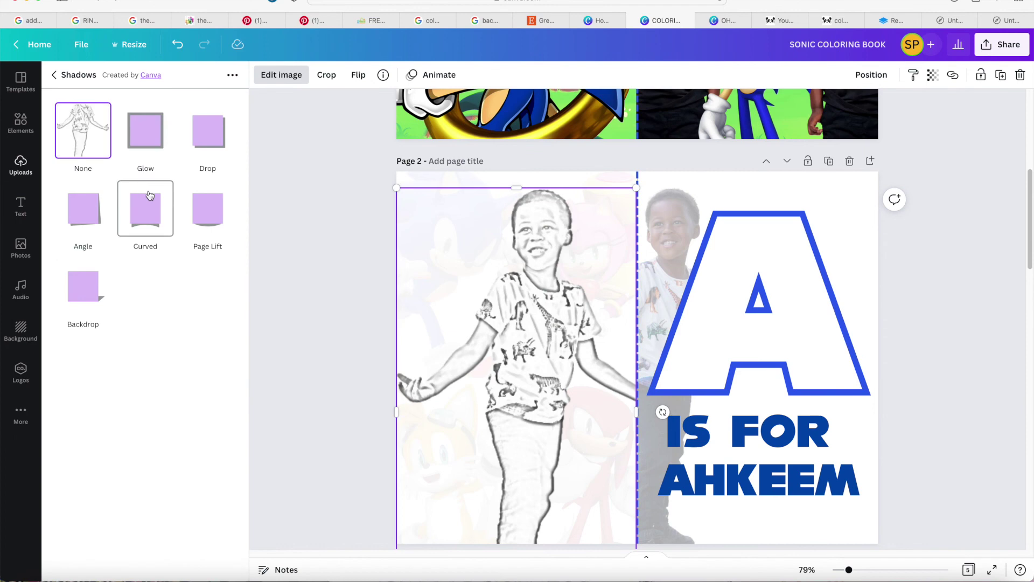
click(151, 143)
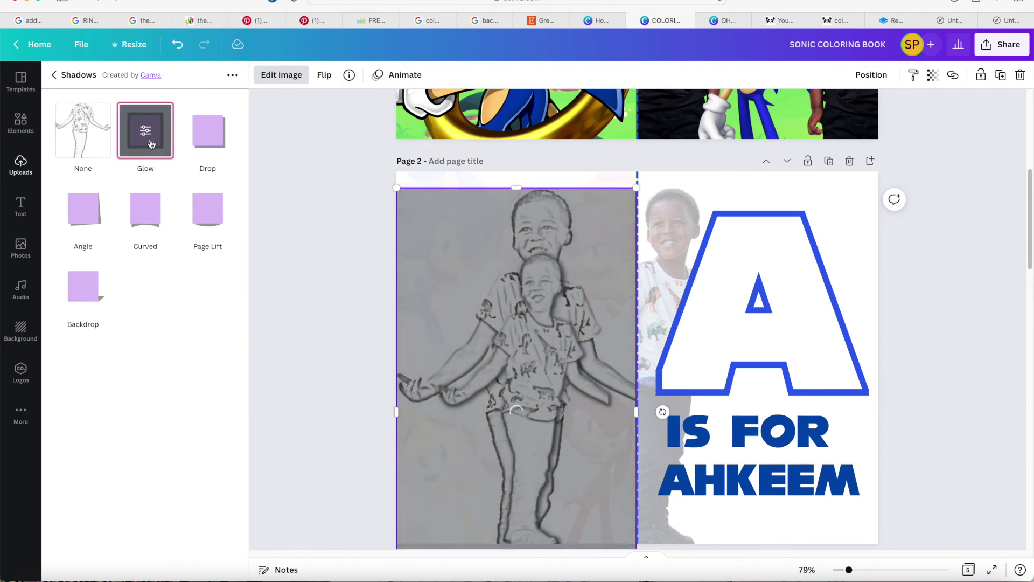
click(216, 146)
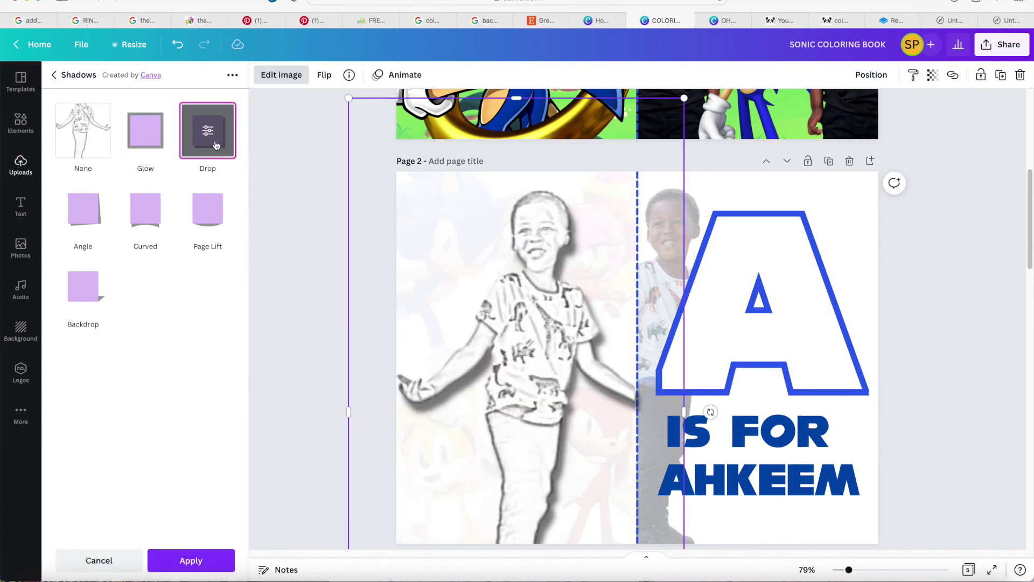
click(210, 130)
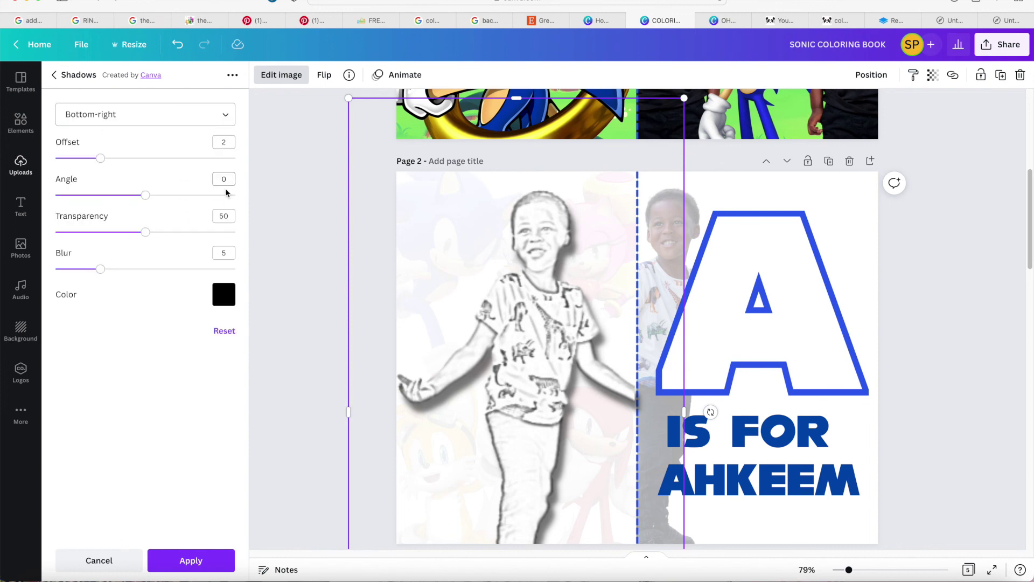
drag(144, 234, 97, 229)
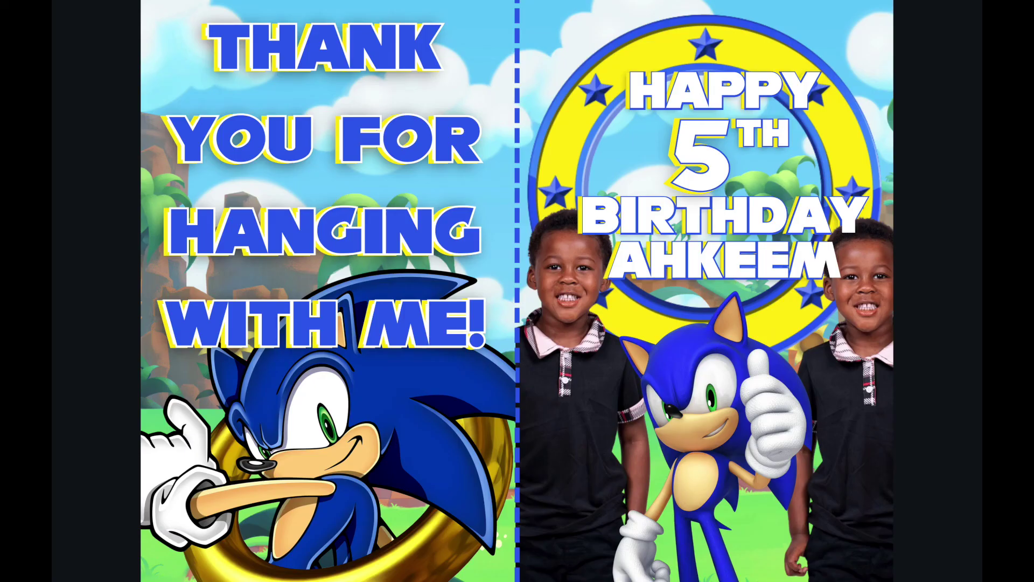